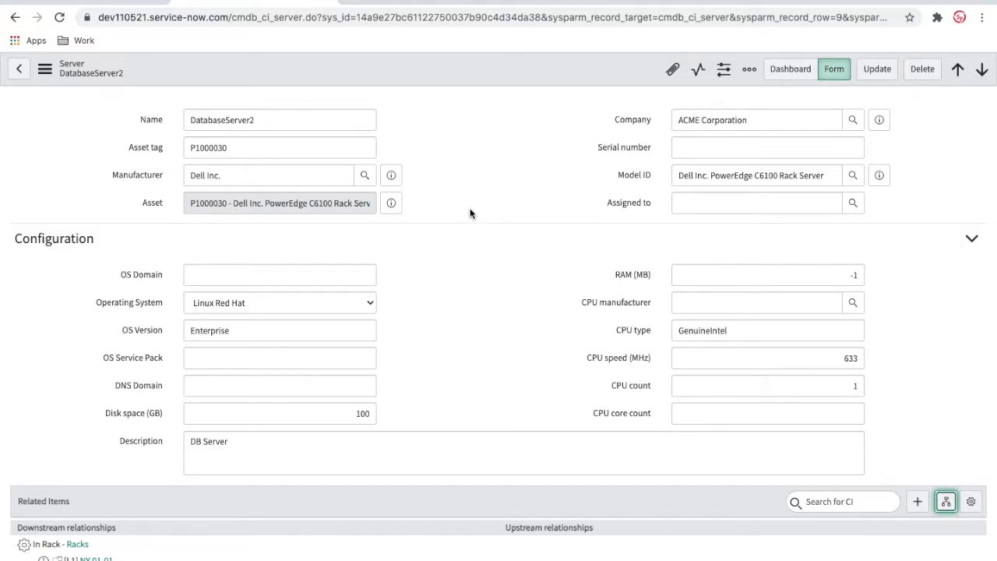
Open the dependency map for DatabaseServer2 from its related items and view it alongside the server record
{"action": "scroll", "coordinate": [471, 213], "scroll_direction": "down", "scroll_amount": 3}
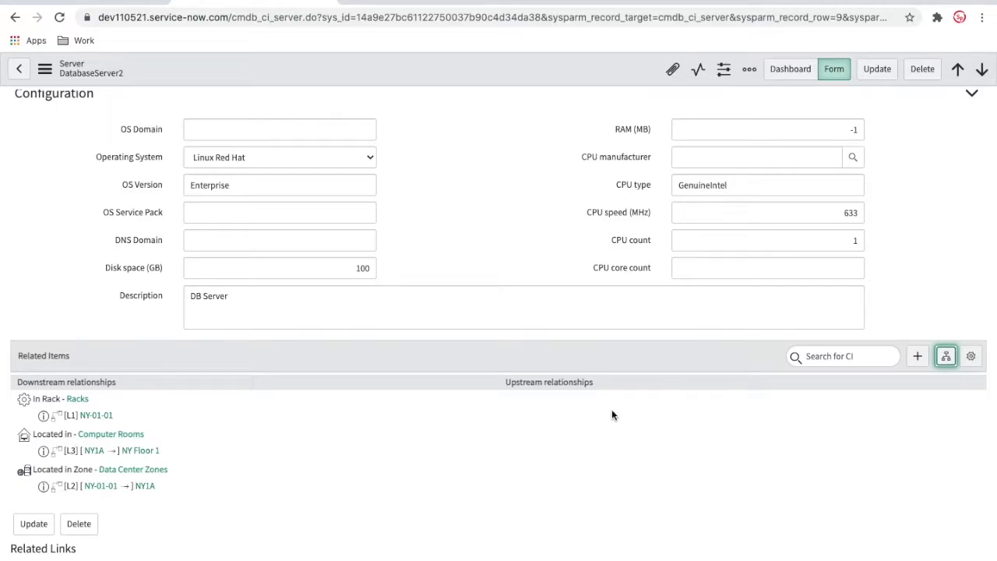
{"action": "left_click", "coordinate": [946, 356]}
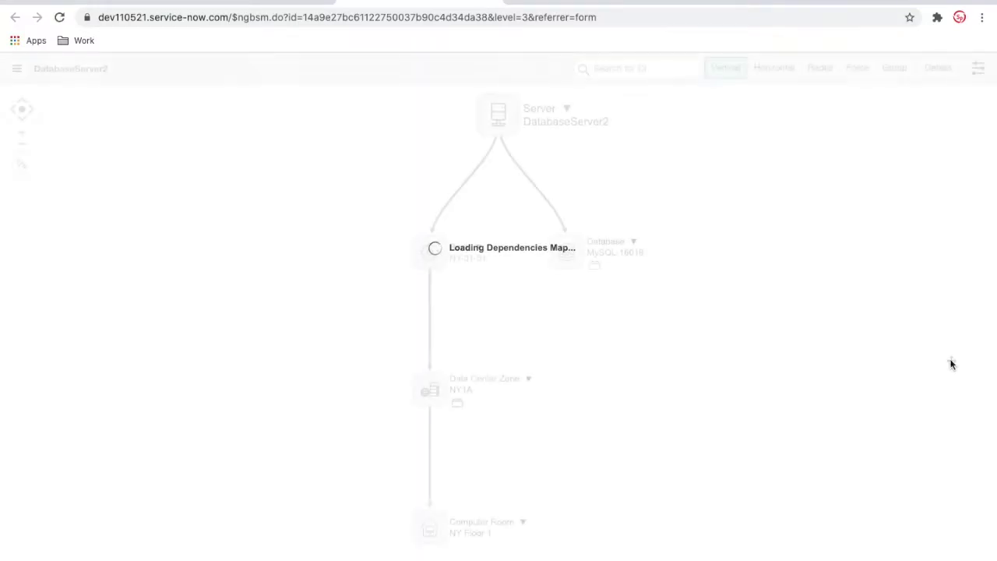
{"action": "left_click", "coordinate": [263, 3]}
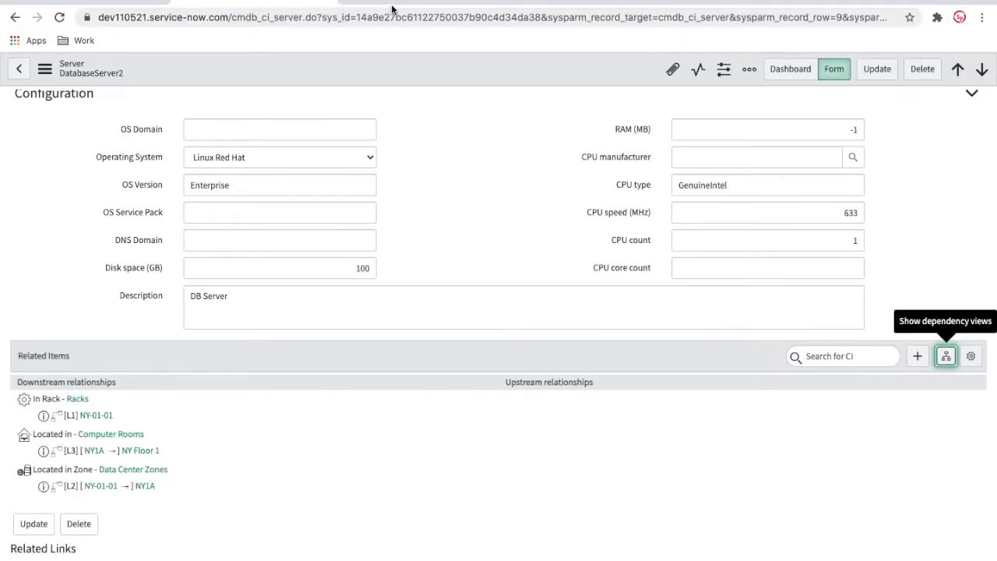
{"action": "scroll", "coordinate": [272, 99], "scroll_direction": "up", "scroll_amount": 2}
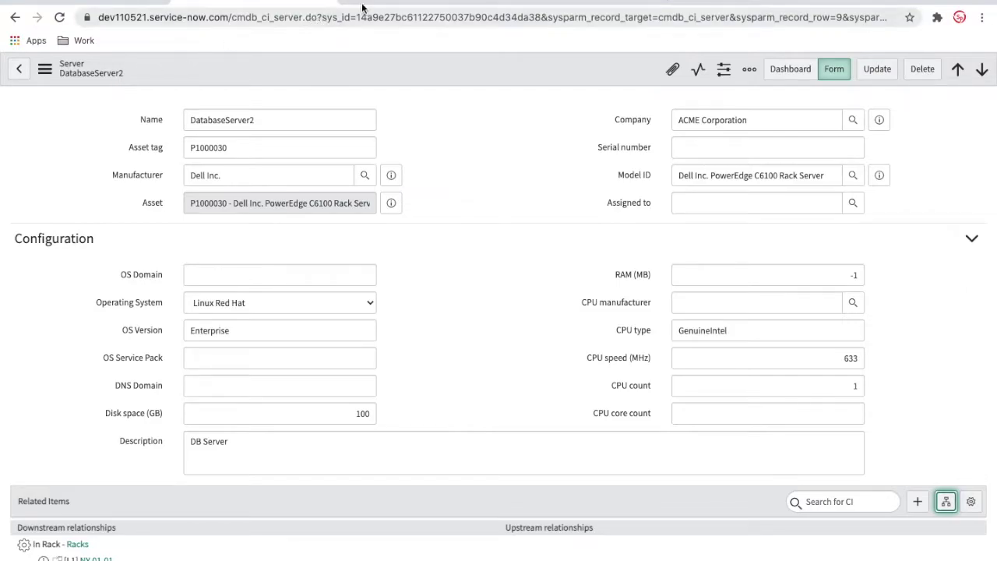
{"action": "left_click", "coordinate": [396, 3]}
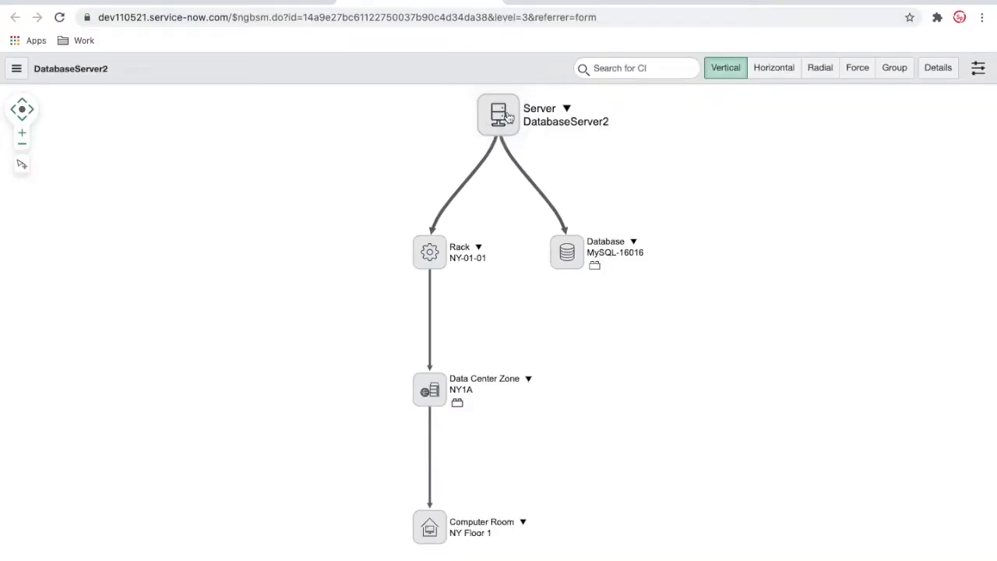
Compare DatabaseServer2's downstream relationships with the map, tracing the rack NY-01-01, data center zone NY1A and computer room NY Floor 1
{"action": "left_click", "coordinate": [276, 4]}
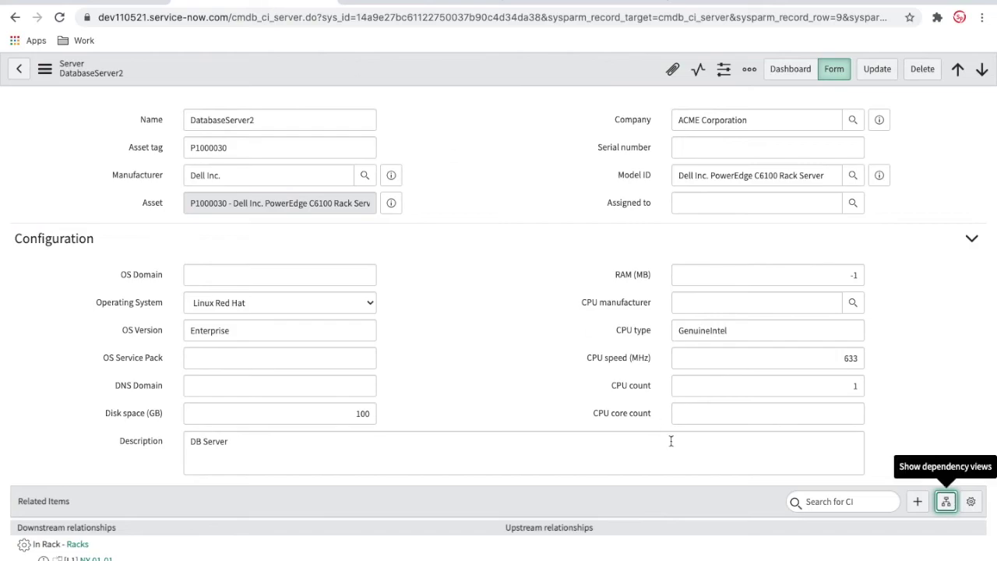
{"action": "scroll", "coordinate": [671, 441], "scroll_direction": "down", "scroll_amount": 1}
{"action": "scroll", "coordinate": [671, 440], "scroll_direction": "down", "scroll_amount": 1}
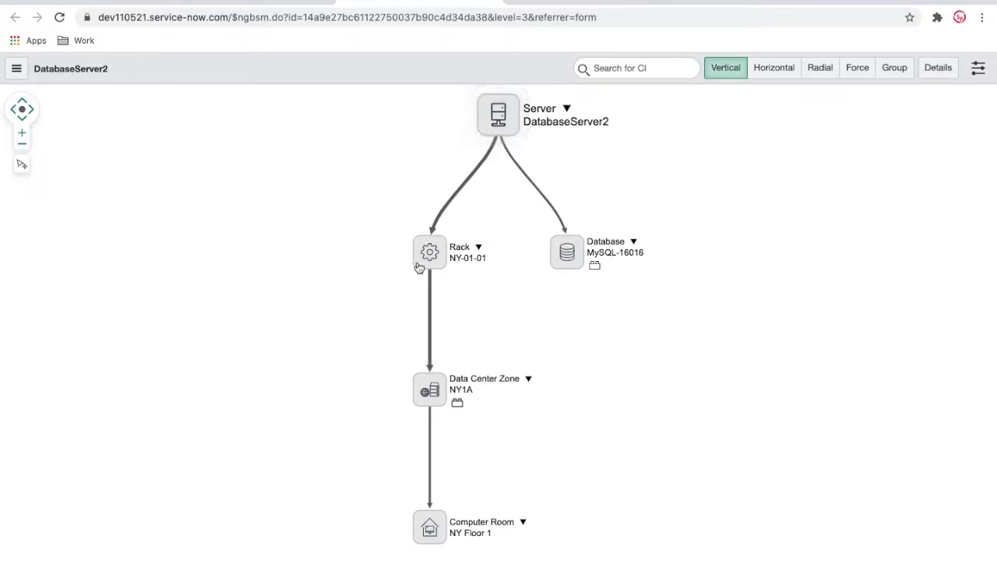
{"action": "left_click", "coordinate": [274, 2]}
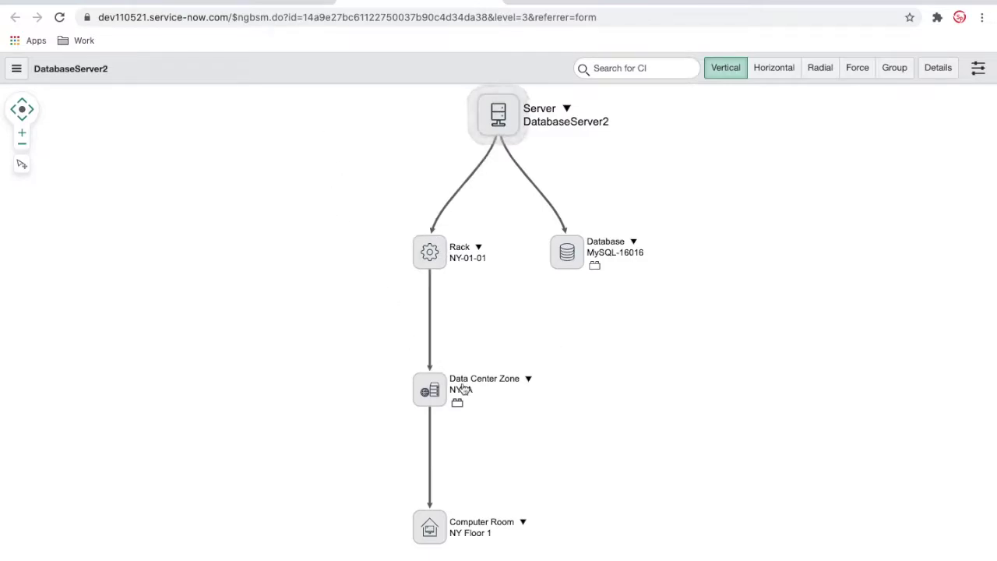
{"action": "left_click", "coordinate": [272, 4]}
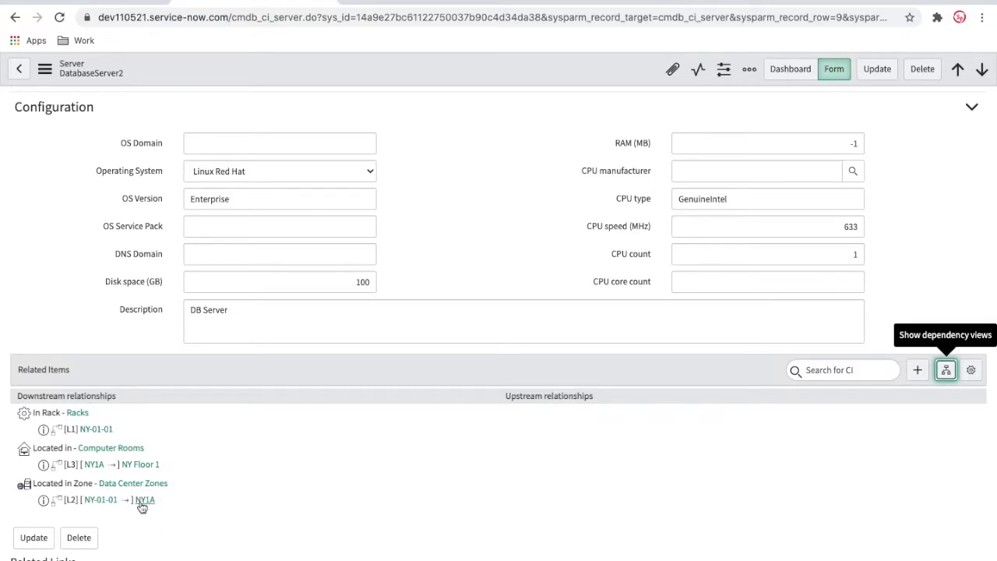
{"action": "left_click", "coordinate": [397, 2]}
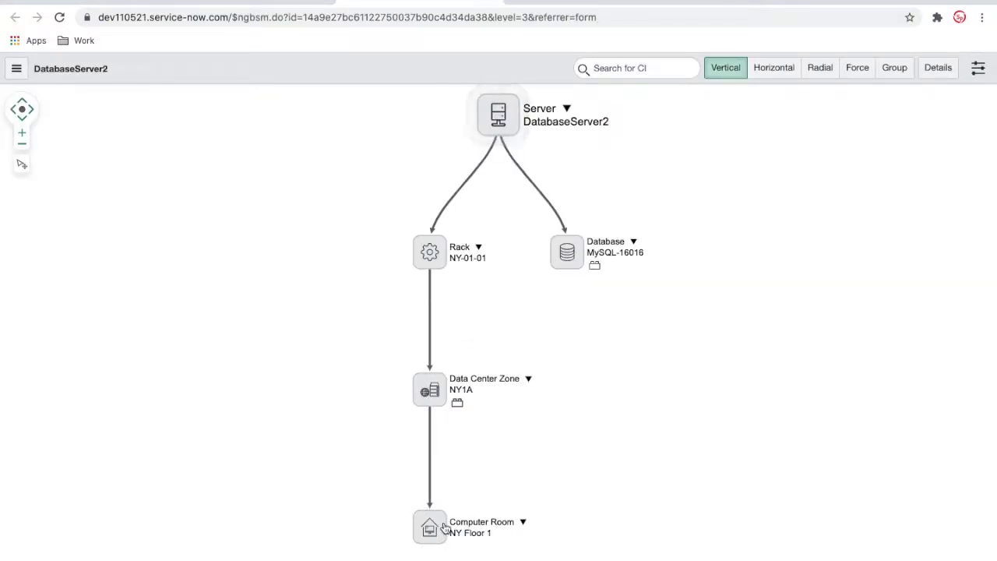
{"action": "mouse_move", "coordinate": [434, 431]}
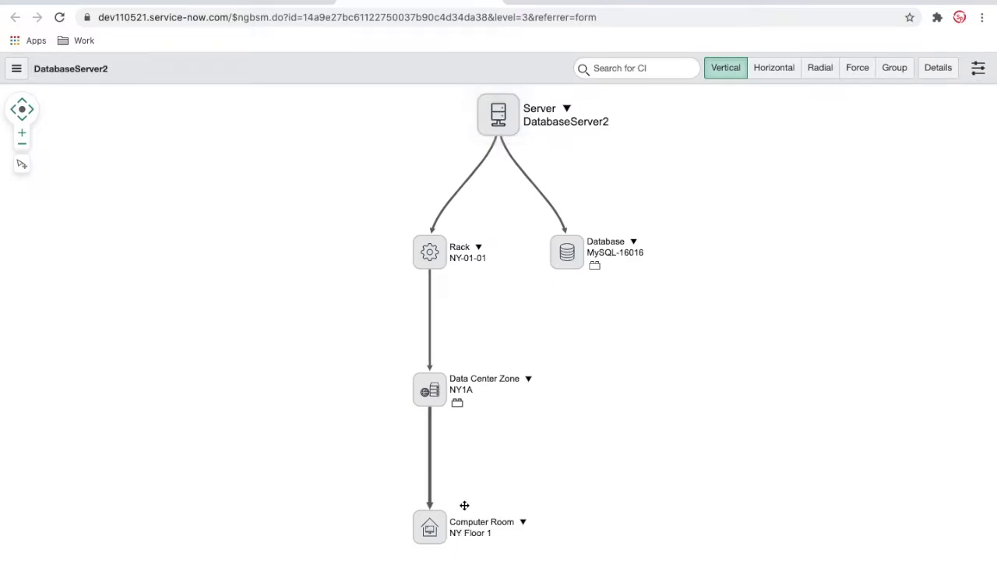
{"action": "left_click", "coordinate": [250, 3]}
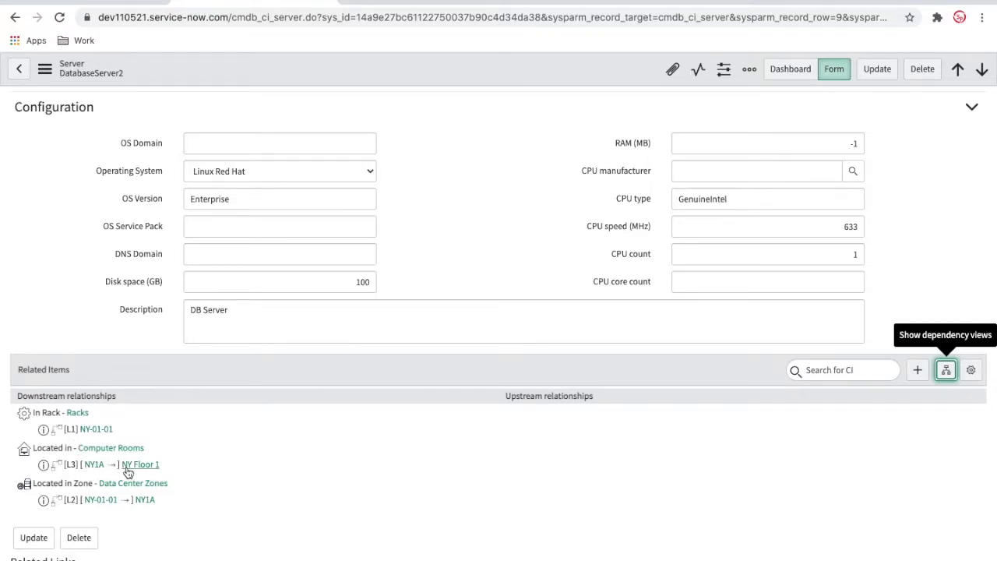
{"action": "left_click", "coordinate": [421, 2]}
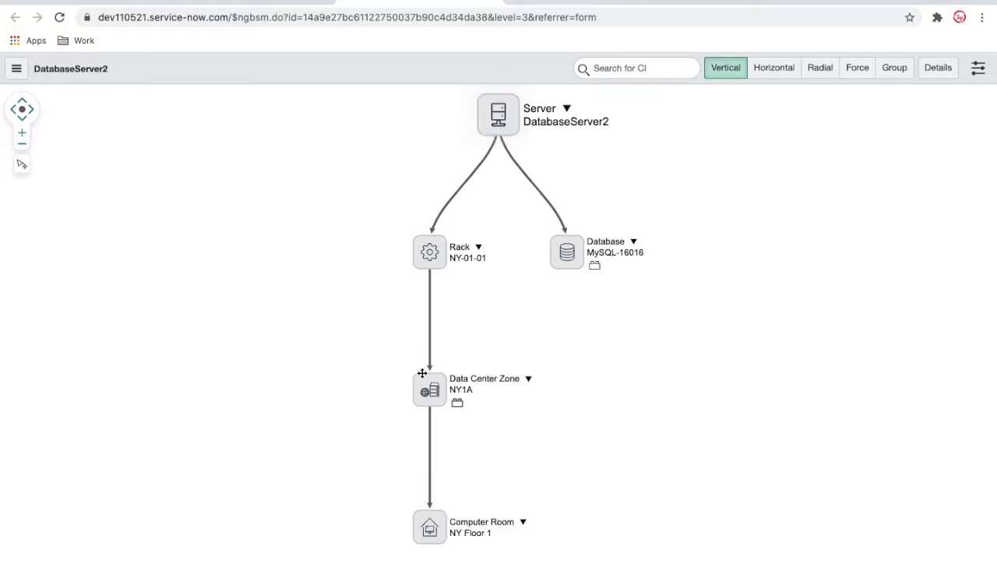
{"action": "left_click", "coordinate": [279, 3]}
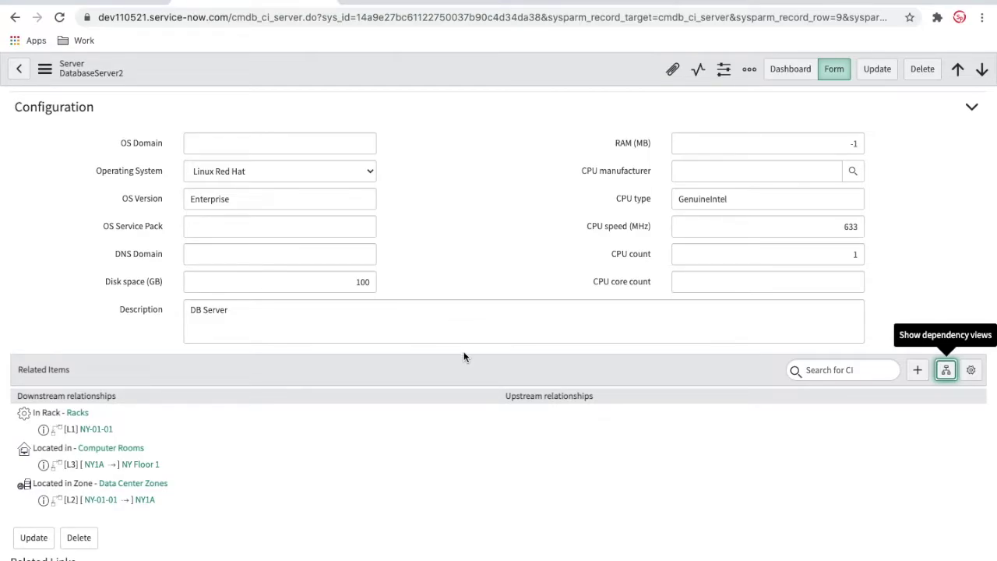
Try the Tree layout for DatabaseServer2's related items and return to the Flat layout
{"action": "left_click", "coordinate": [972, 371]}
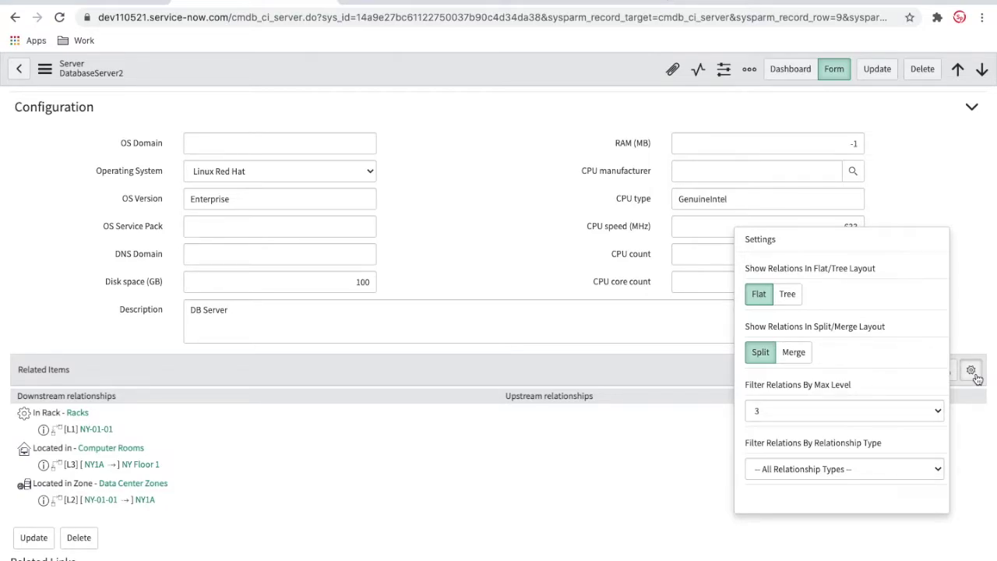
{"action": "left_click", "coordinate": [789, 295]}
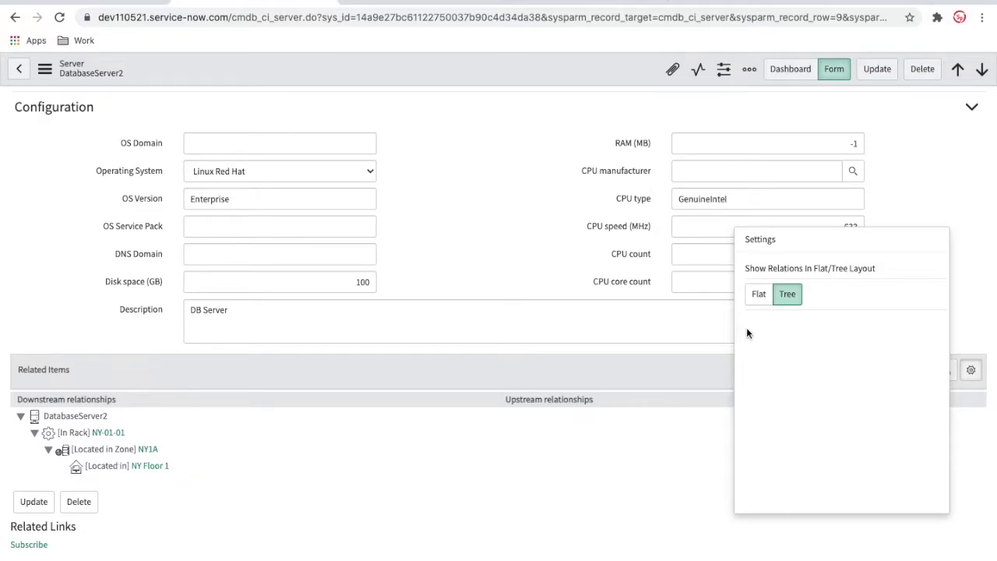
{"action": "left_click", "coordinate": [760, 296]}
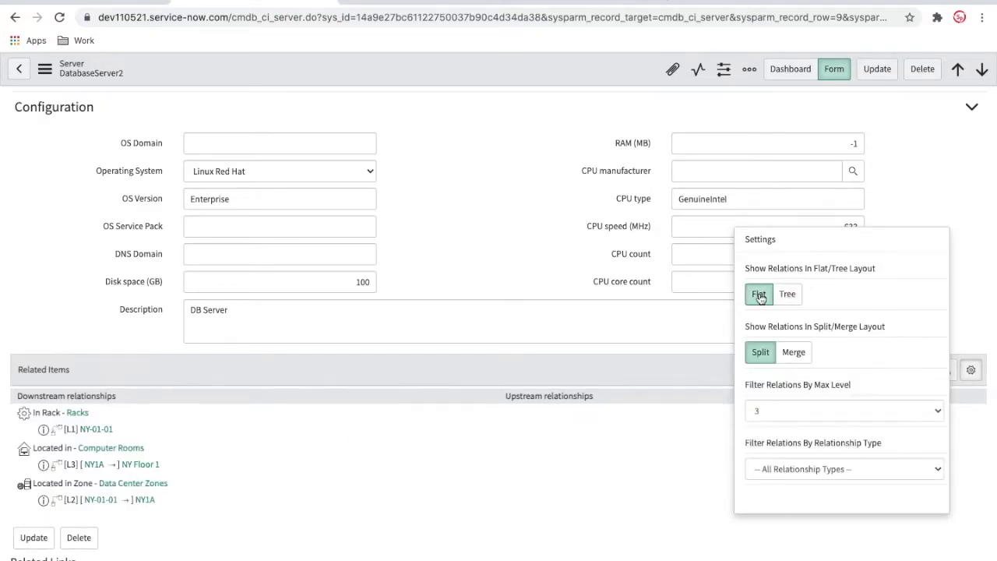
Try filtering the relations by max level 1 and by max level 2
{"action": "left_click", "coordinate": [770, 420]}
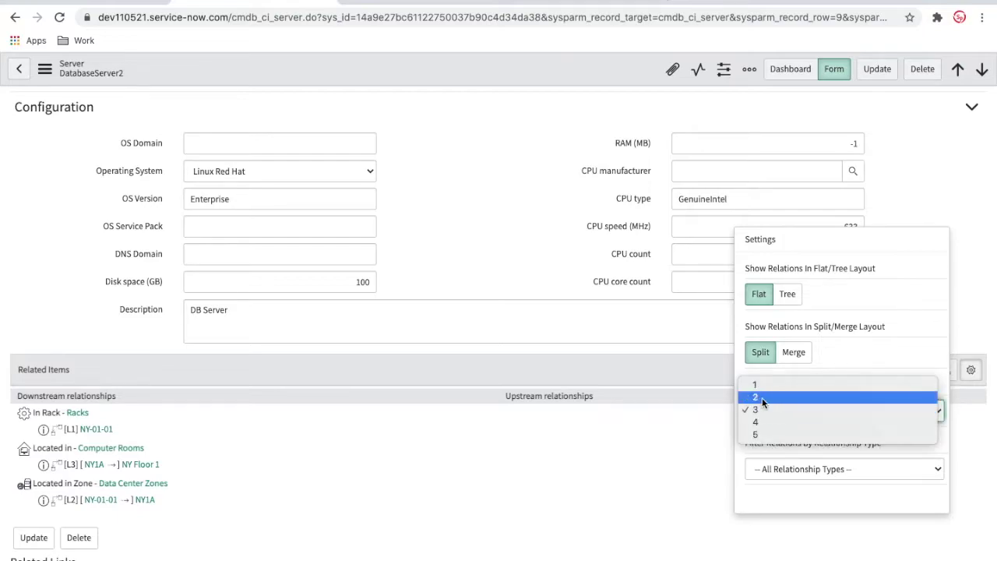
{"action": "left_click", "coordinate": [757, 387]}
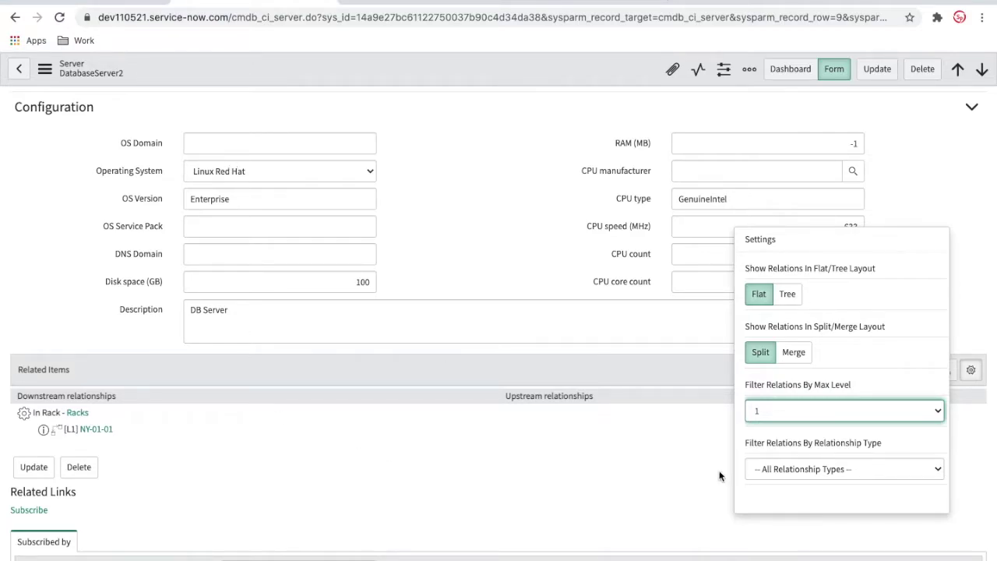
{"action": "left_click", "coordinate": [812, 410]}
{"action": "left_click", "coordinate": [766, 423]}
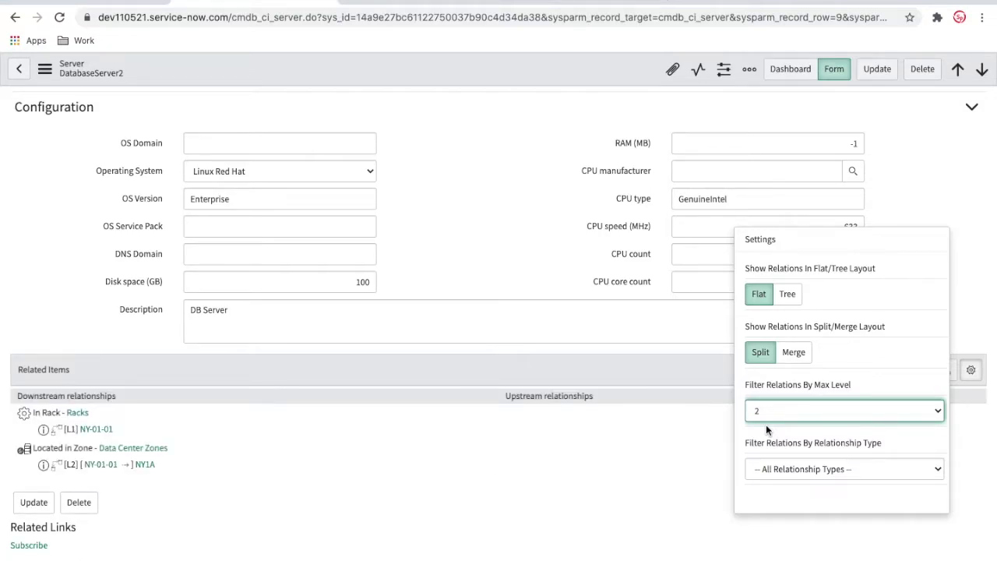
Set the max level filter for relations to 5 and close the relationship settings
{"action": "left_click", "coordinate": [768, 413]}
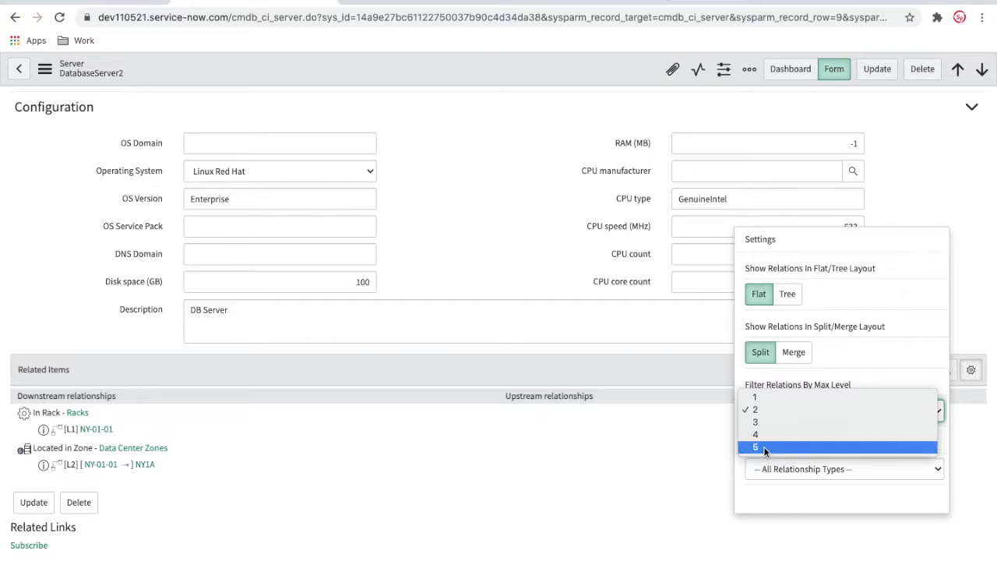
{"action": "left_click", "coordinate": [764, 447]}
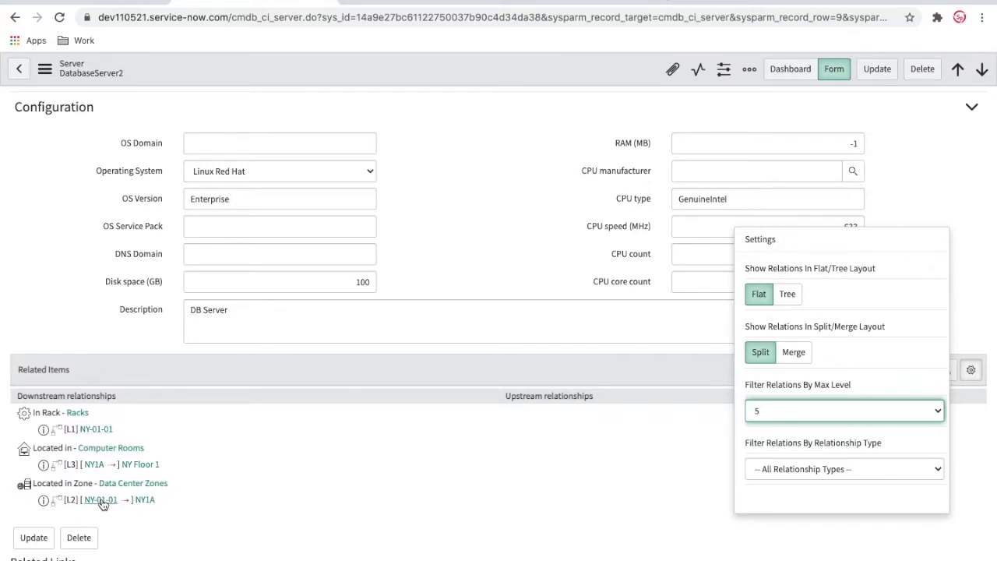
{"action": "left_click", "coordinate": [276, 465]}
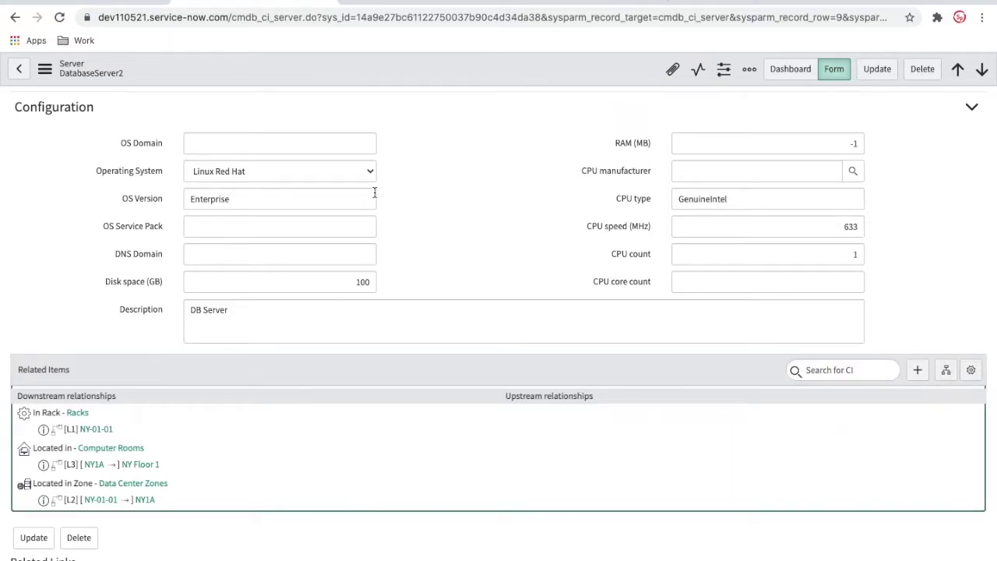
Switch to the Windows Server record OWA-SD-01 and open its dependency map from the related items
{"action": "left_click", "coordinate": [575, 7]}
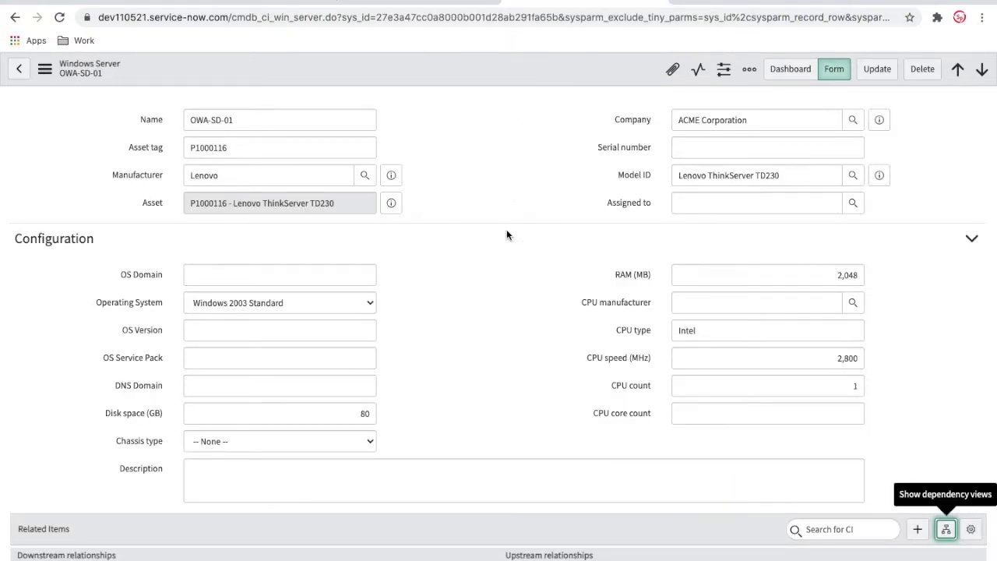
{"action": "scroll", "coordinate": [507, 234], "scroll_direction": "down", "scroll_amount": 3}
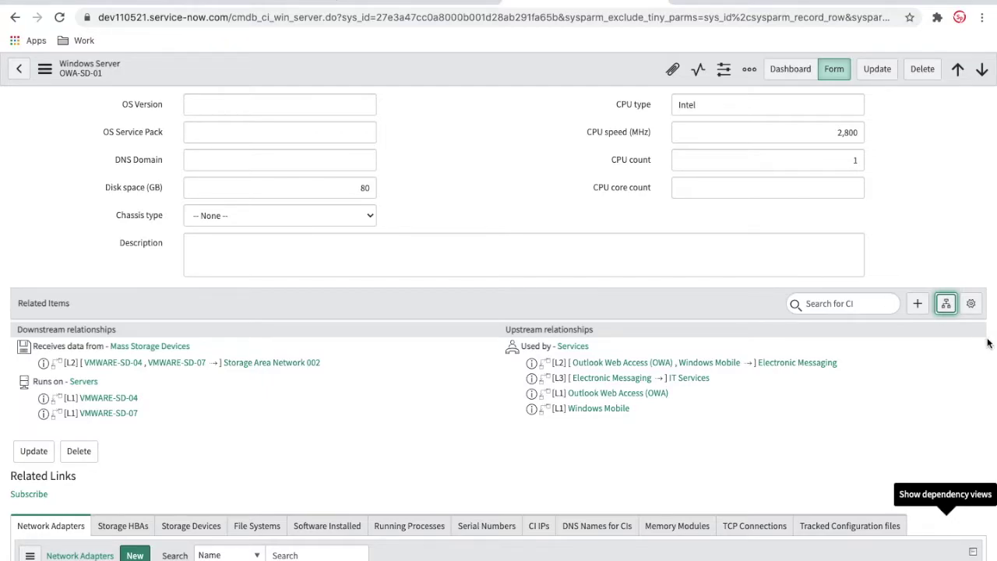
{"action": "left_click", "coordinate": [945, 308]}
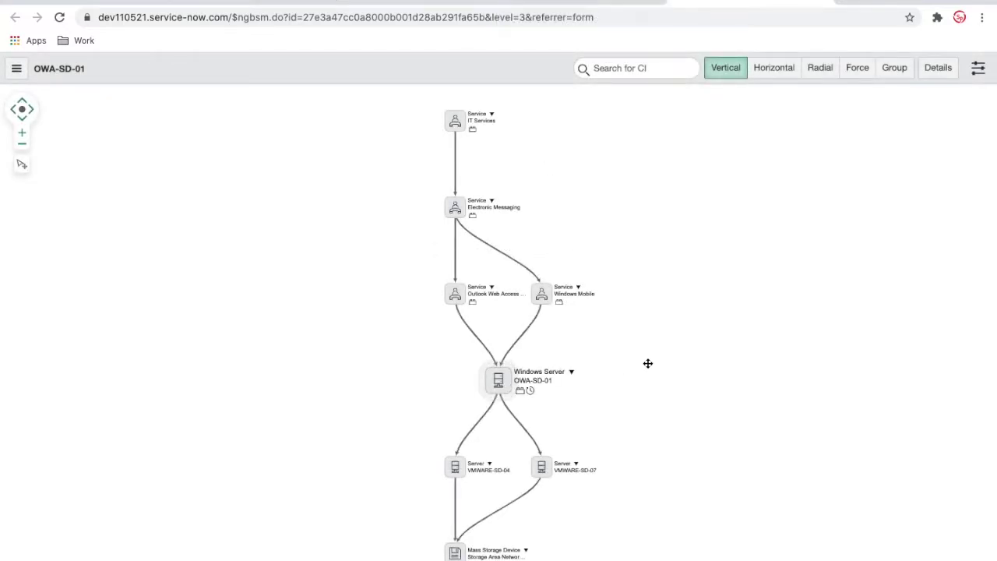
Compare OWA-SD-01's downstream relationships to VMWARE-SD-04, VMWARE-SD-07 and Storage Area Network 002 between the dependency map and the record
{"action": "scroll", "coordinate": [647, 363], "scroll_direction": "down", "scroll_amount": 2}
{"action": "scroll", "coordinate": [647, 363], "scroll_direction": "up", "scroll_amount": 3}
{"action": "scroll", "coordinate": [647, 363], "scroll_direction": "up", "scroll_amount": 2}
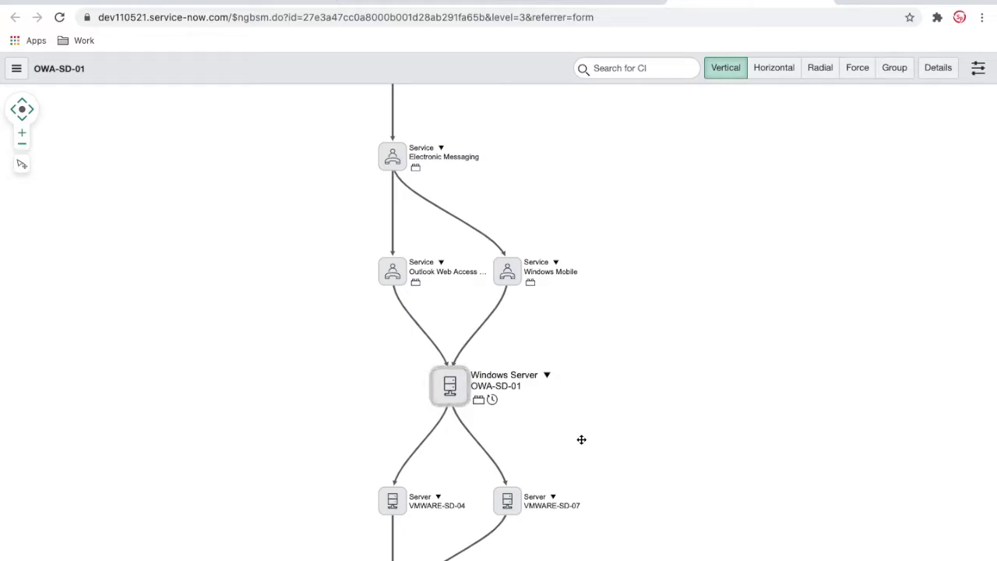
{"action": "scroll", "coordinate": [632, 431], "scroll_direction": "down", "scroll_amount": 1}
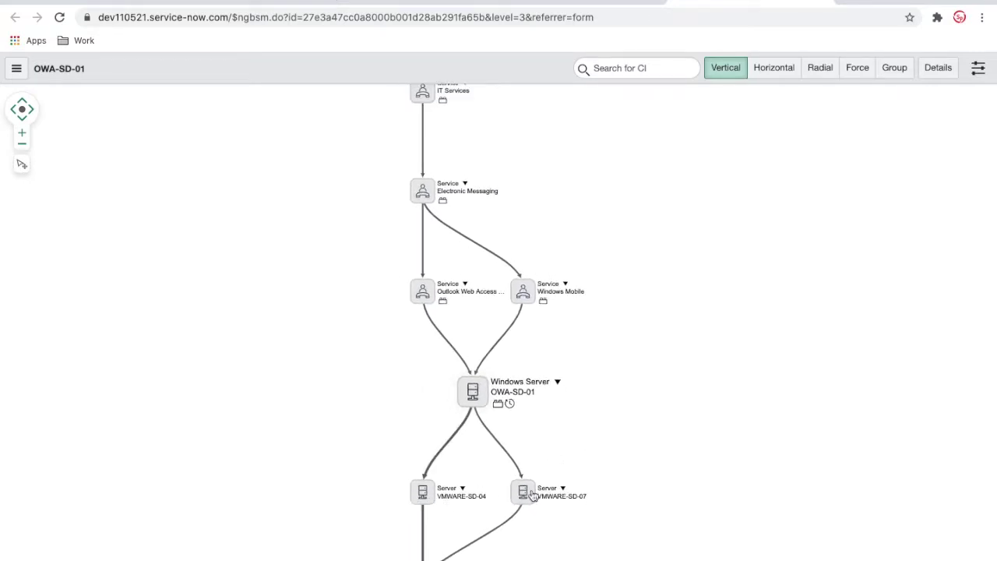
{"action": "scroll", "coordinate": [600, 452], "scroll_direction": "down", "scroll_amount": 2}
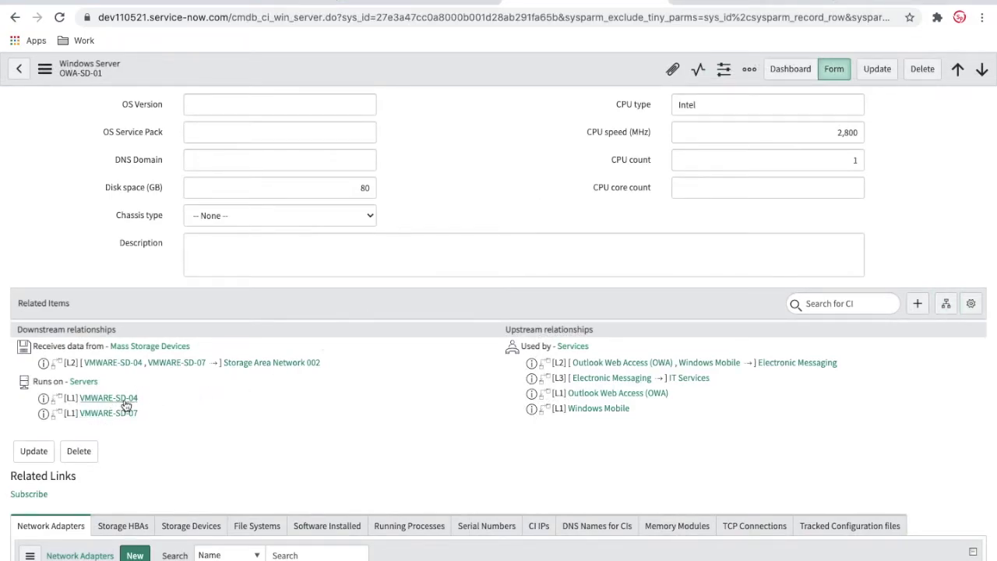
{"action": "left_click", "coordinate": [734, 1]}
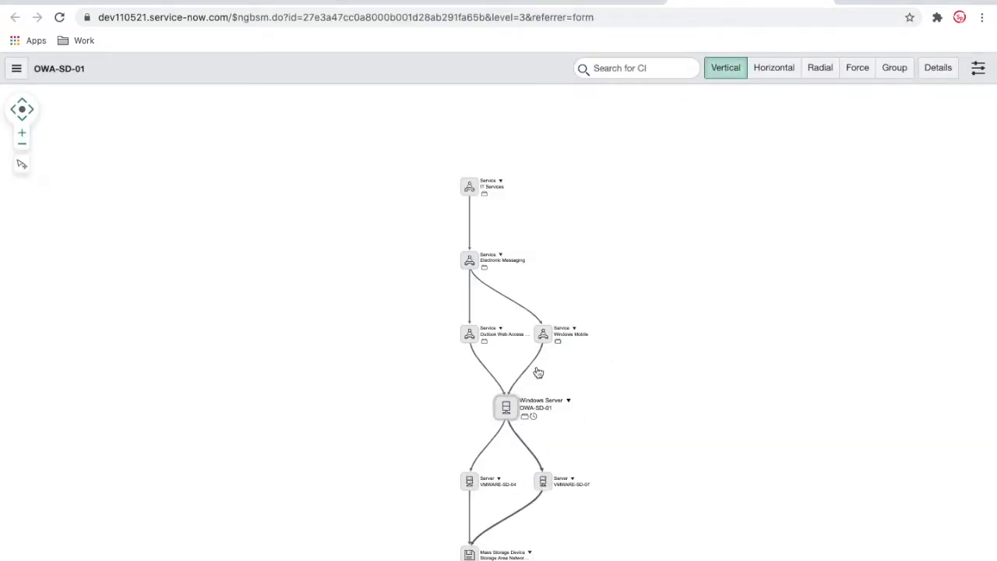
{"action": "left_click", "coordinate": [558, 4]}
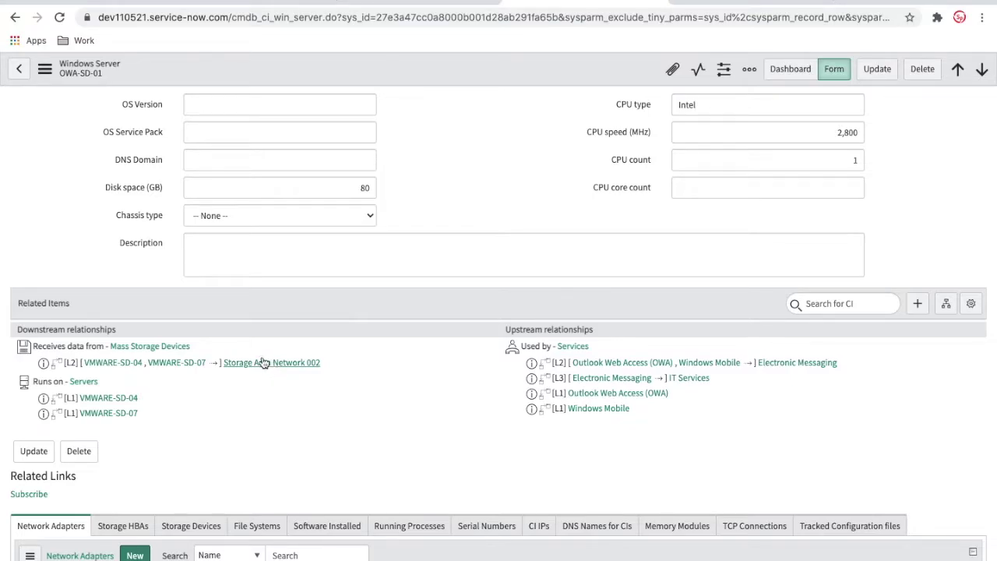
{"action": "left_click", "coordinate": [765, 3]}
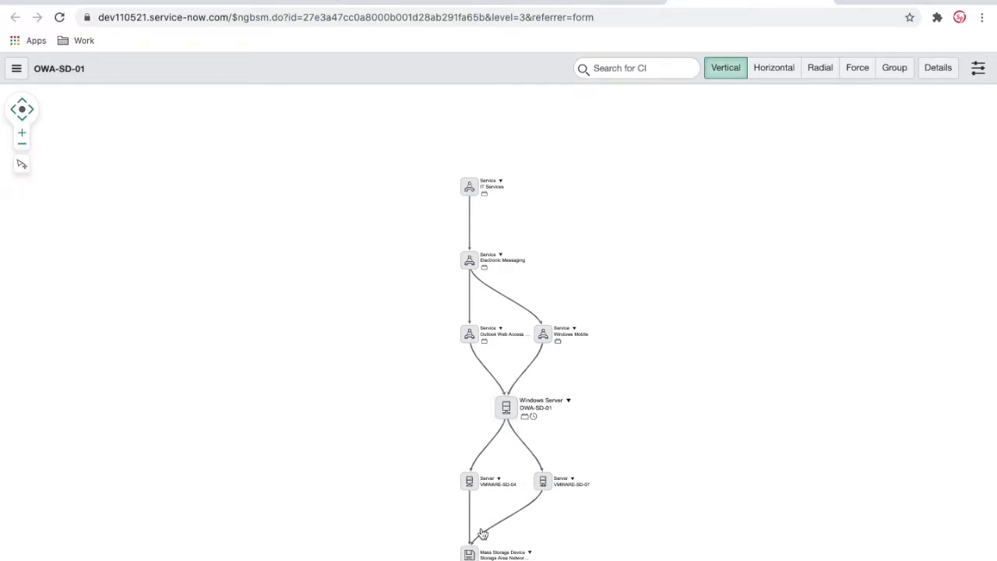
Compare OWA-SD-01's upstream service relationships, including Electronic Messaging and IT Services, between the record and the dependency map
{"action": "left_click", "coordinate": [569, 4]}
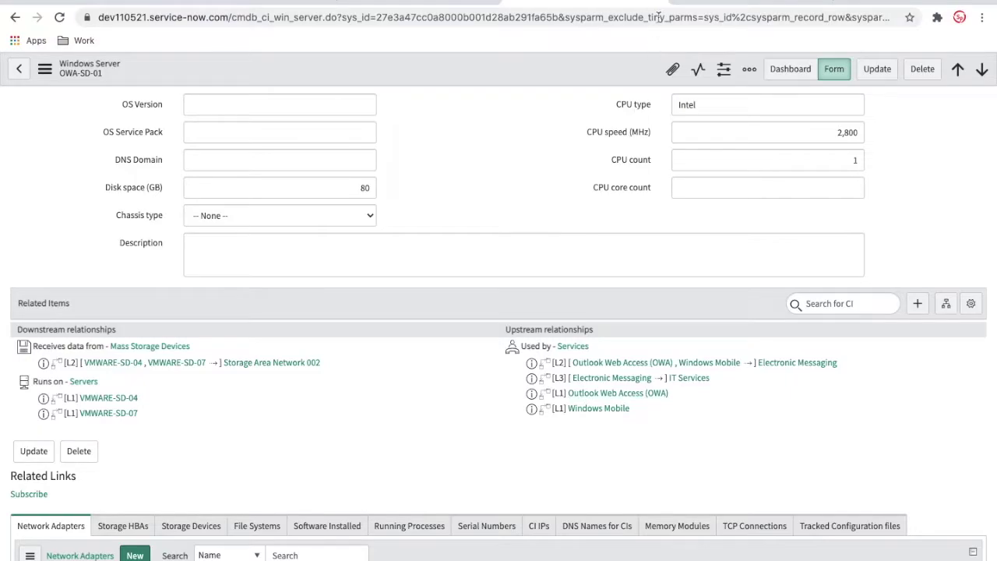
{"action": "left_click", "coordinate": [709, 2]}
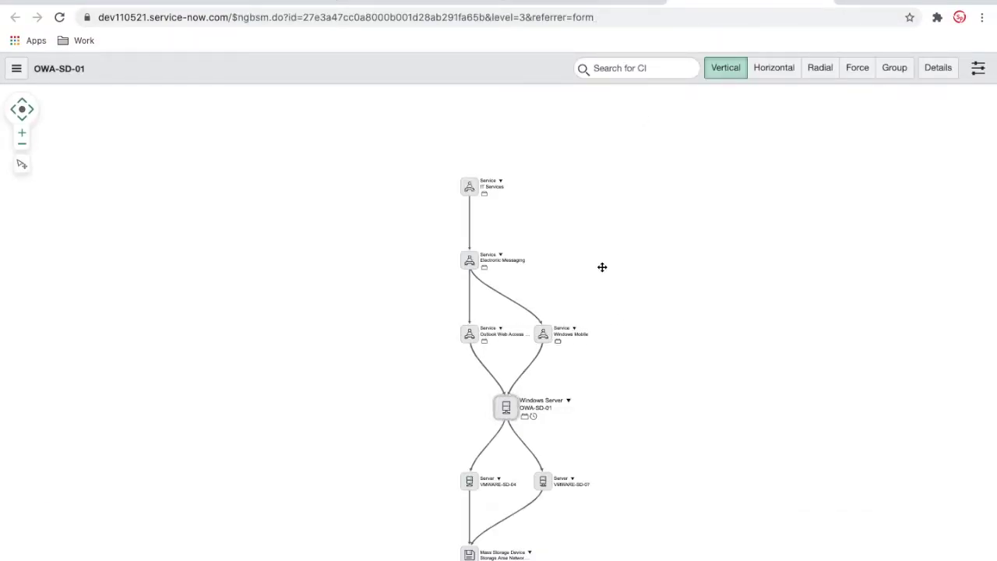
{"action": "left_click", "coordinate": [584, 2]}
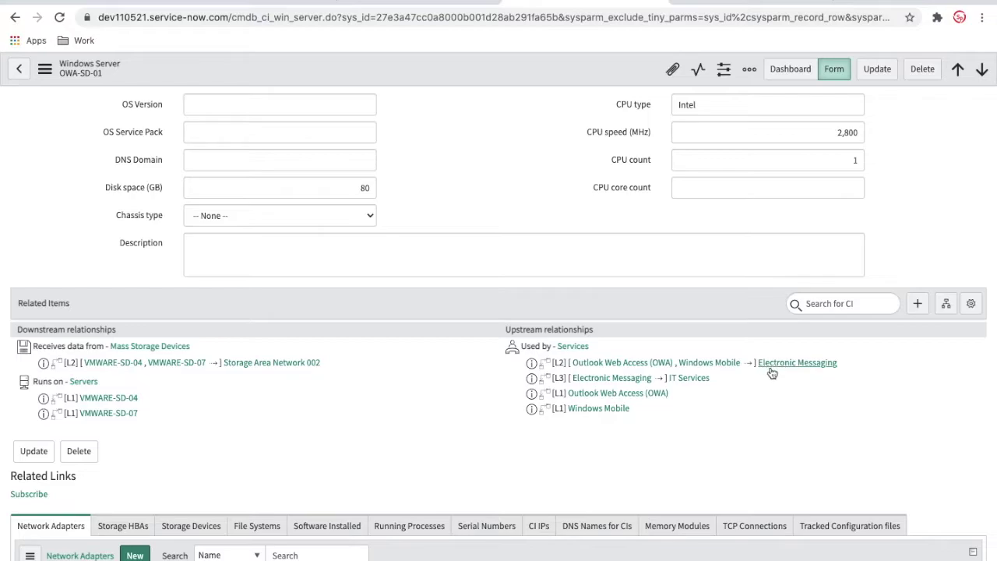
{"action": "left_click", "coordinate": [728, 4]}
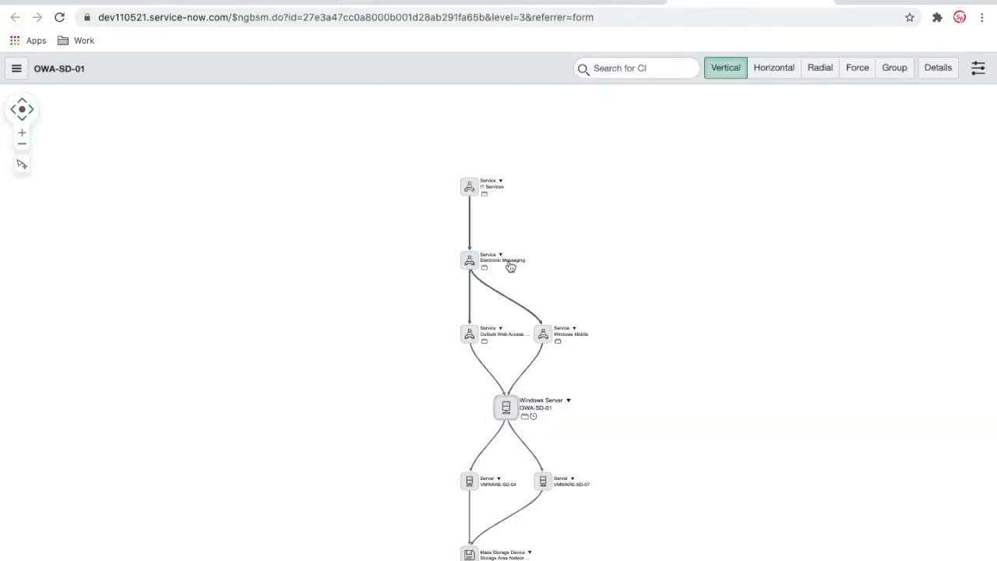
{"action": "left_click", "coordinate": [570, 2]}
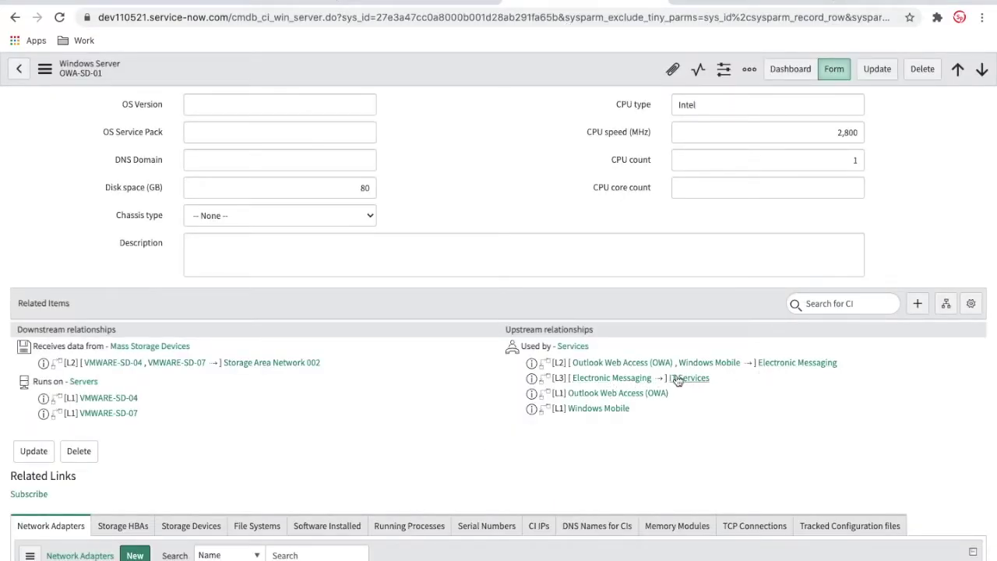
{"action": "left_click", "coordinate": [732, 3]}
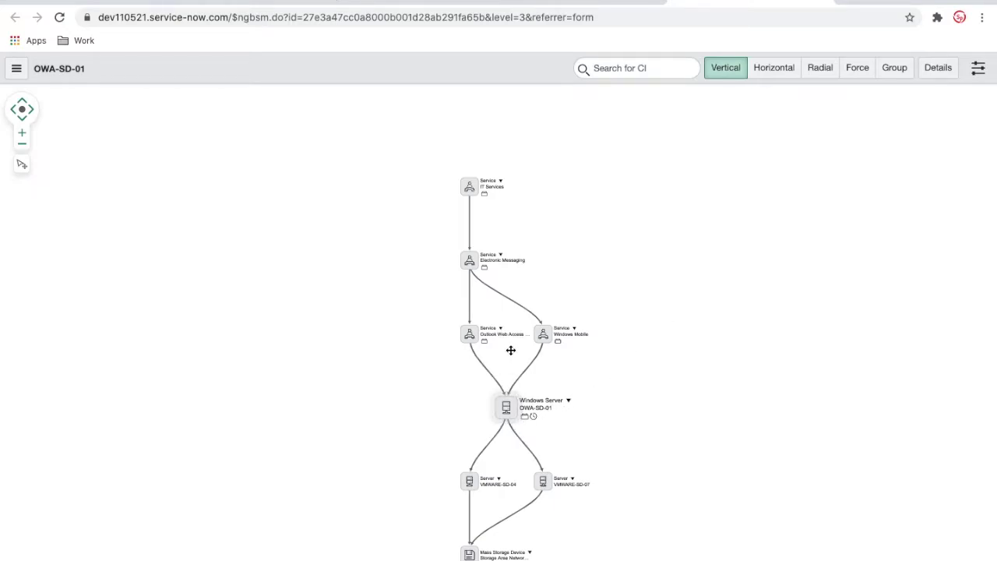
Try the Horizontal, Radial, Force and Group layouts on the dependency map and return to the Vertical layout
{"action": "left_click", "coordinate": [779, 74]}
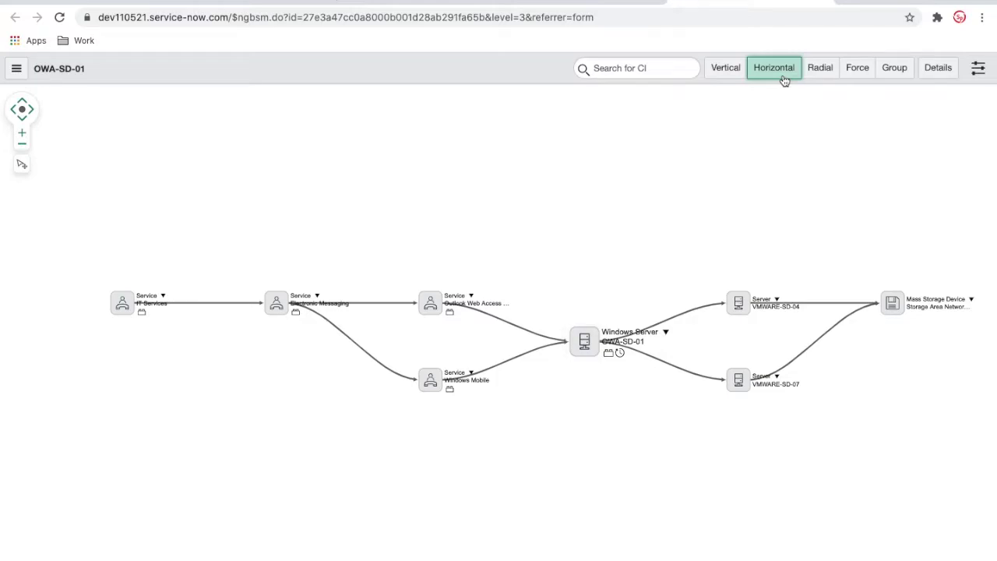
{"action": "left_click", "coordinate": [820, 72]}
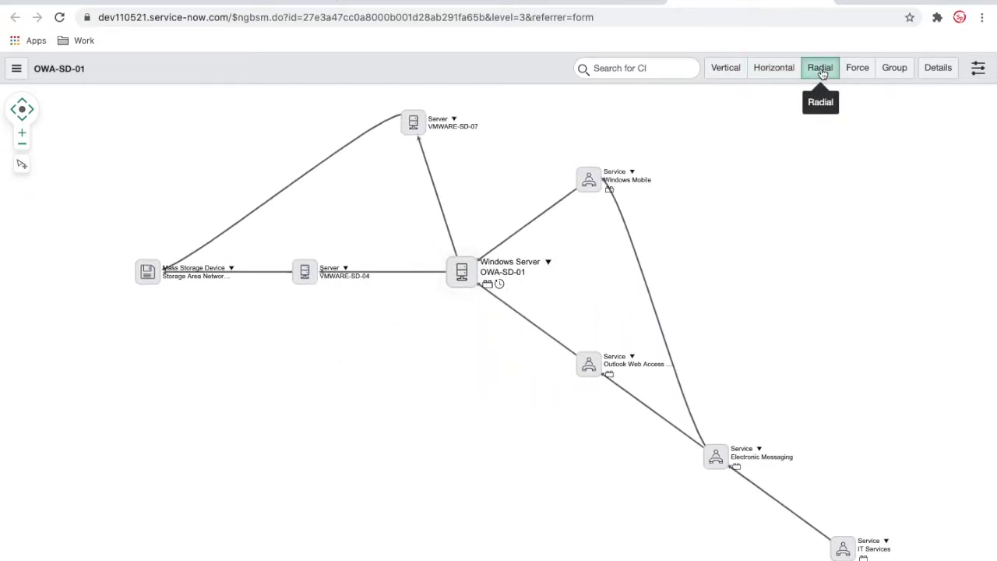
{"action": "left_click", "coordinate": [855, 69]}
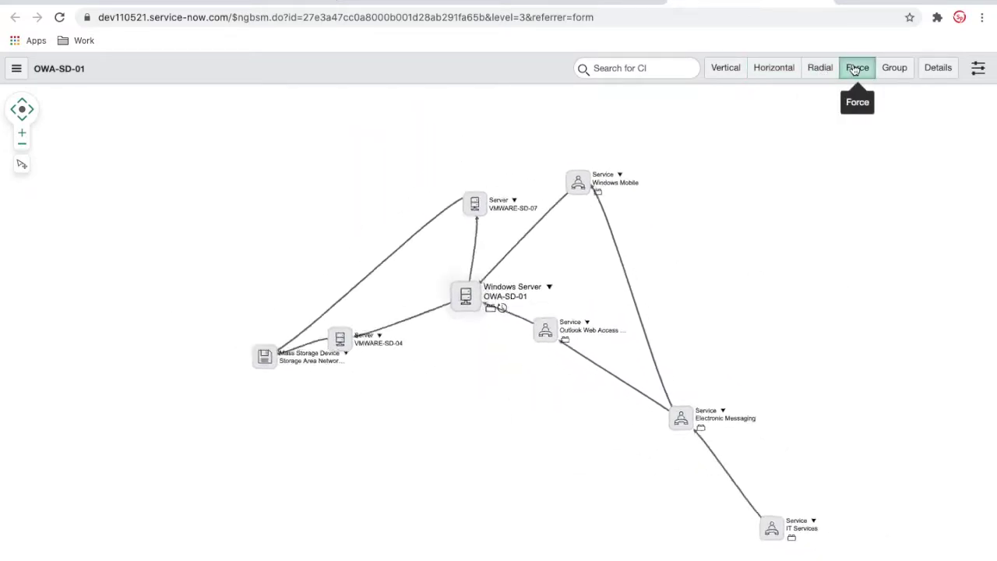
{"action": "left_click", "coordinate": [896, 69]}
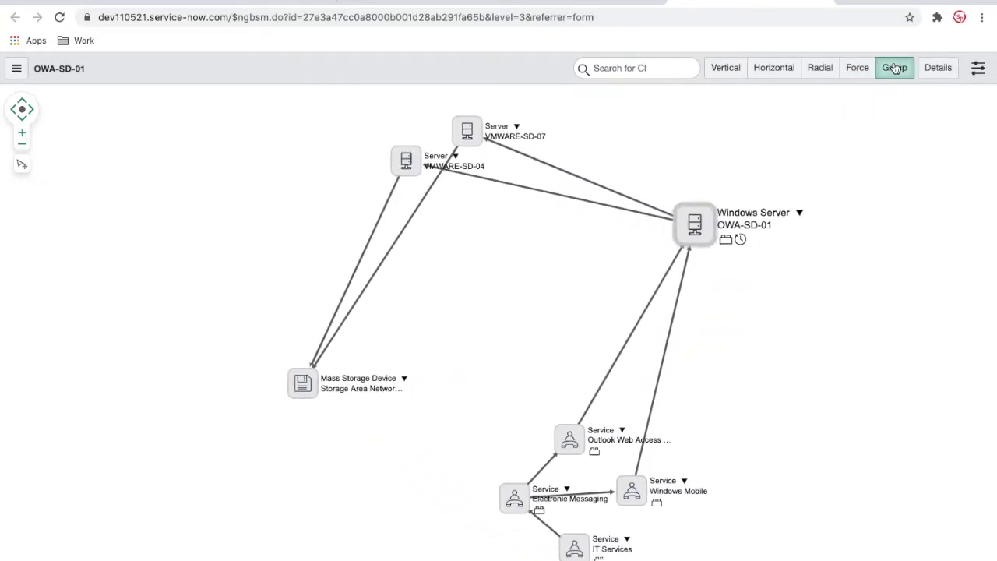
{"action": "left_click", "coordinate": [737, 69]}
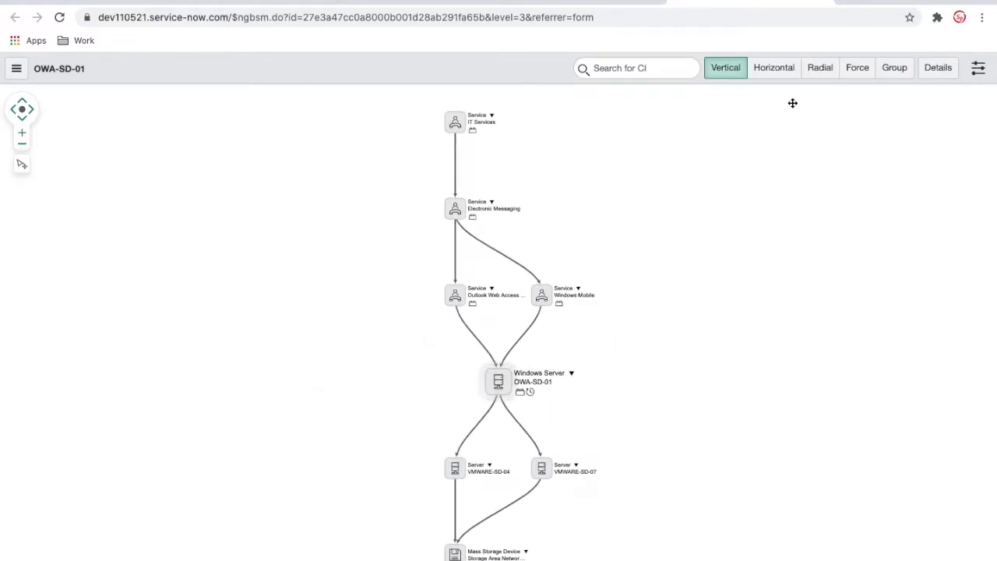
Examine the map's current change details and the available map settings and filters, and close both again
{"action": "left_click", "coordinate": [938, 70]}
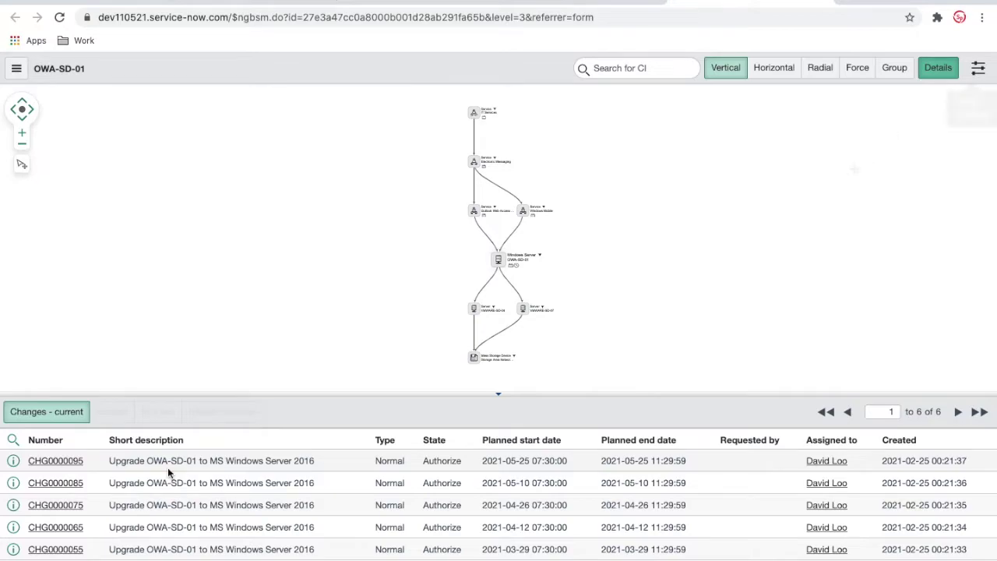
{"action": "left_click", "coordinate": [978, 74]}
{"action": "scroll", "coordinate": [842, 324], "scroll_direction": "down", "scroll_amount": 1}
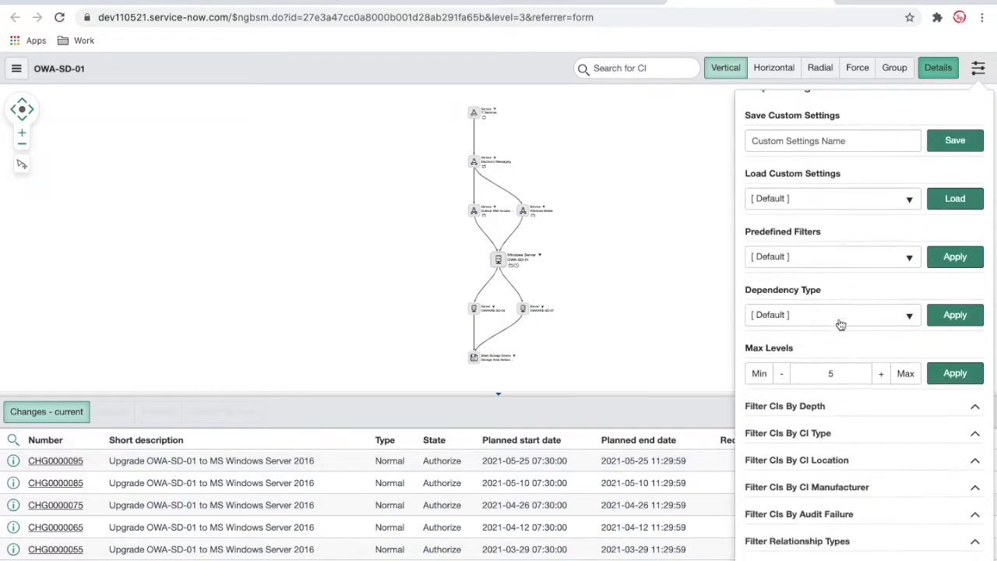
{"action": "scroll", "coordinate": [841, 324], "scroll_direction": "down", "scroll_amount": 2}
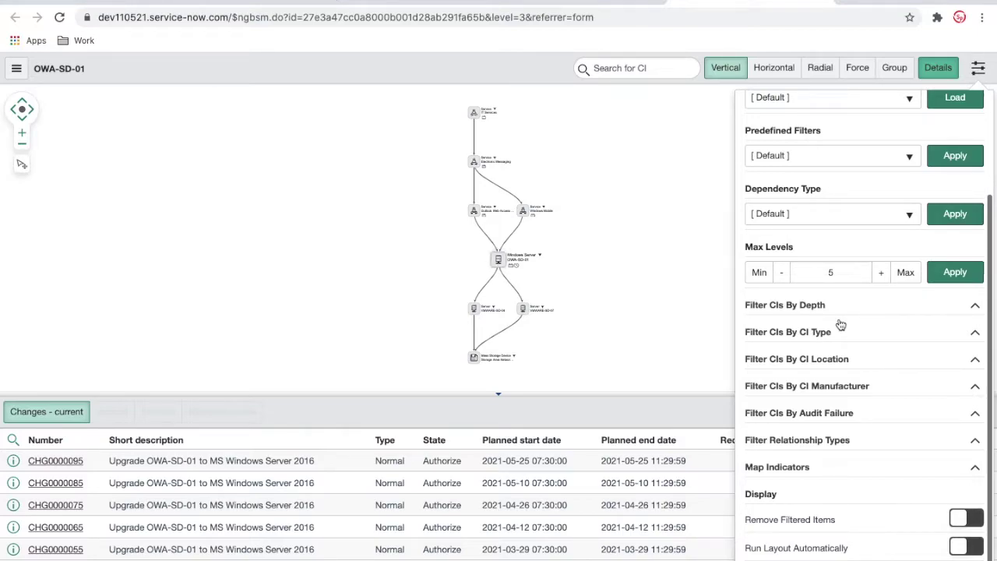
{"action": "left_click", "coordinate": [974, 76]}
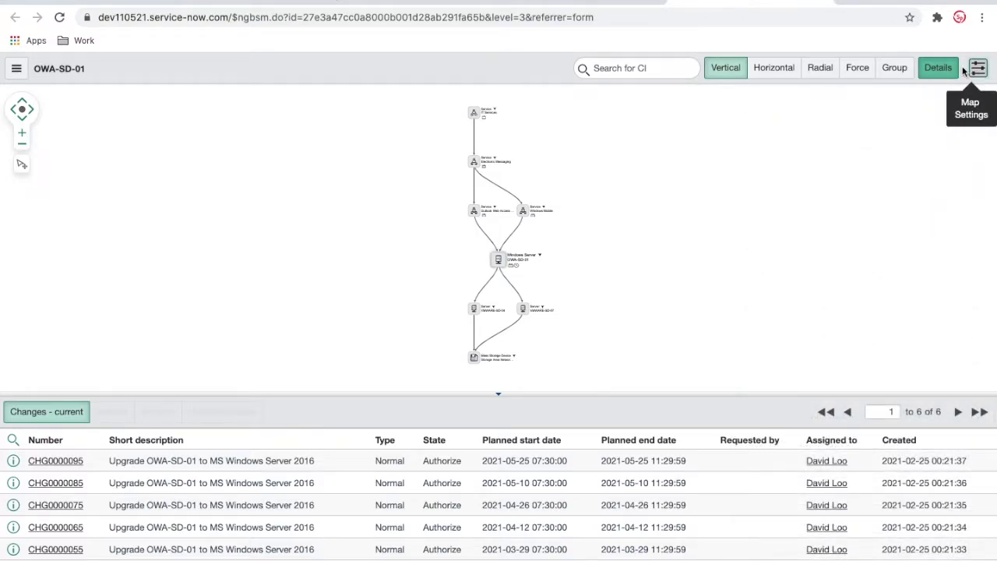
{"action": "left_click", "coordinate": [938, 67]}
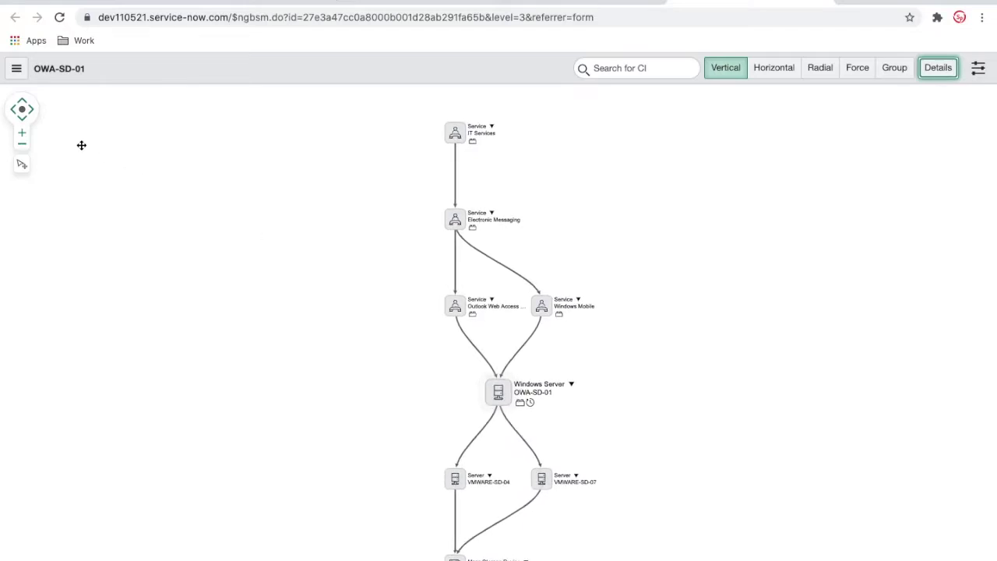
{"action": "left_click", "coordinate": [22, 134]}
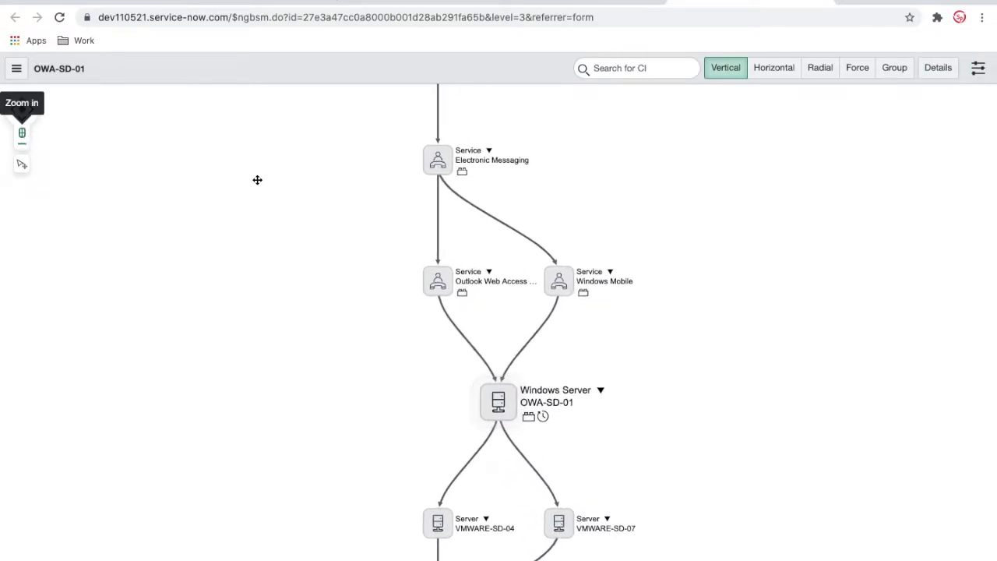
{"action": "left_click_drag", "start_coordinate": [257, 180], "coordinate": [270, 7]}
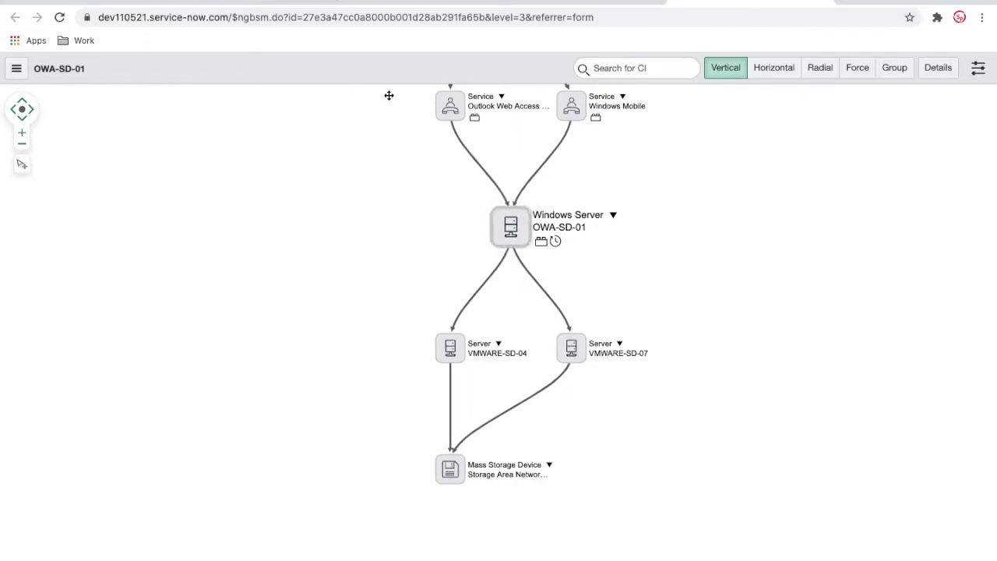
Switch to the ServiceNow homepage and open the CI Relationships table by filtering the navigator for cmdb_rel_ci.list
{"action": "left_click", "coordinate": [556, 1]}
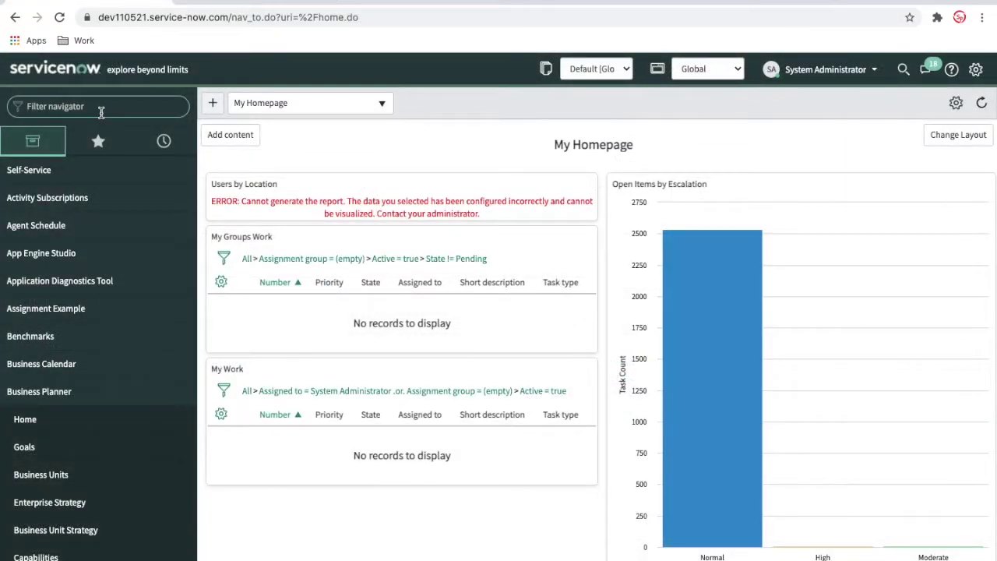
{"action": "type", "text": "cmdb_rel_ci"}
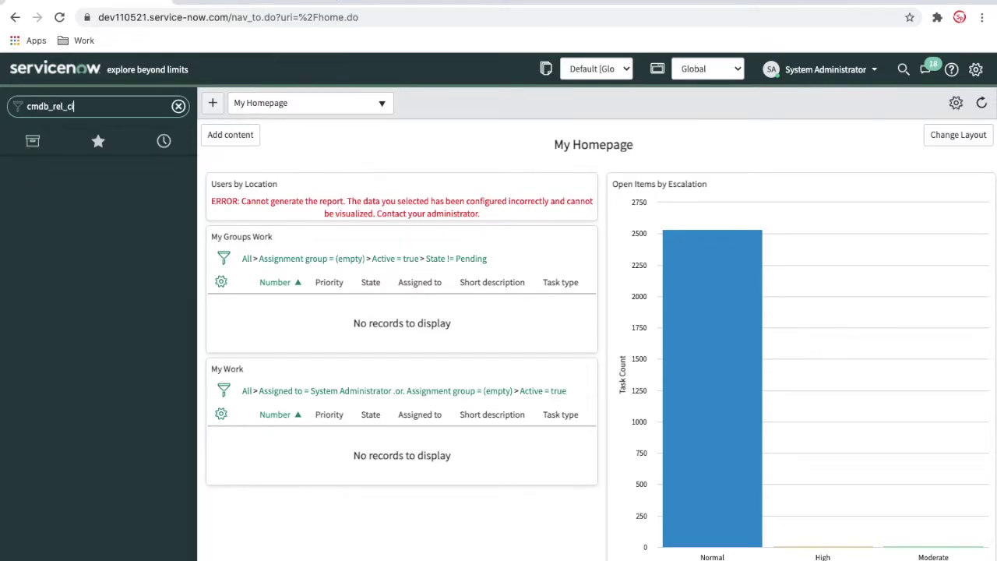
{"action": "type", "text": ".list"}
{"action": "key", "text": "Return"}
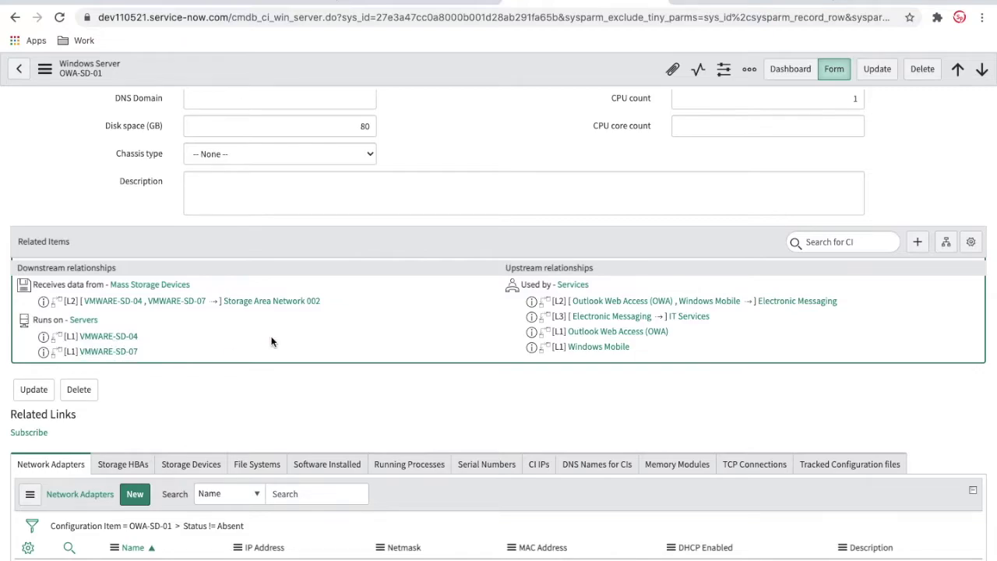
Copy the name OWA-SD-01 from the Windows Server record and filter the CI Relationships list by it as parent
{"action": "scroll", "coordinate": [272, 340], "scroll_direction": "up", "scroll_amount": 4}
{"action": "left_click", "coordinate": [234, 117]}
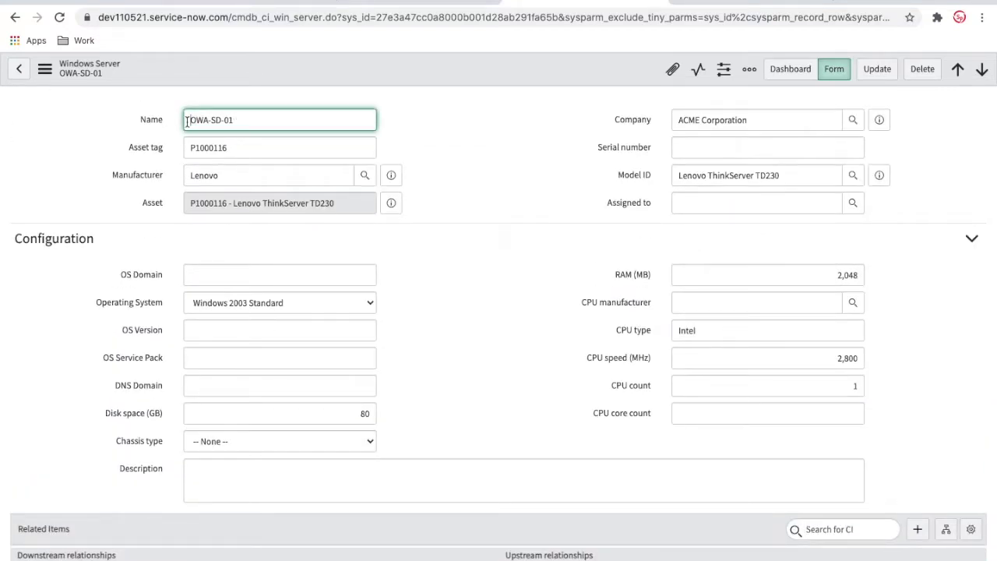
{"action": "left_click", "coordinate": [187, 121], "text": "shift"}
{"action": "key", "text": "ctrl+c"}
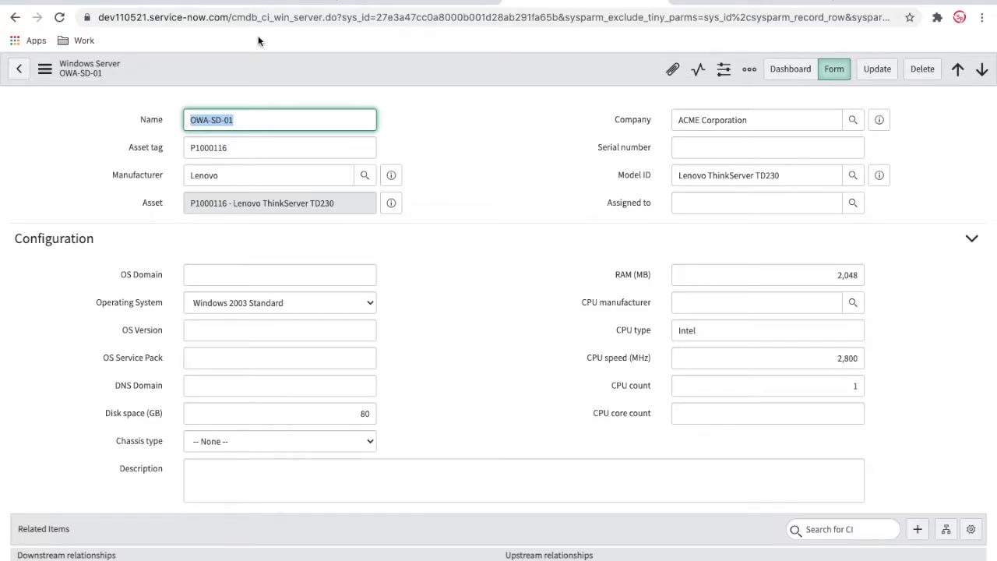
{"action": "left_click", "coordinate": [111, 1]}
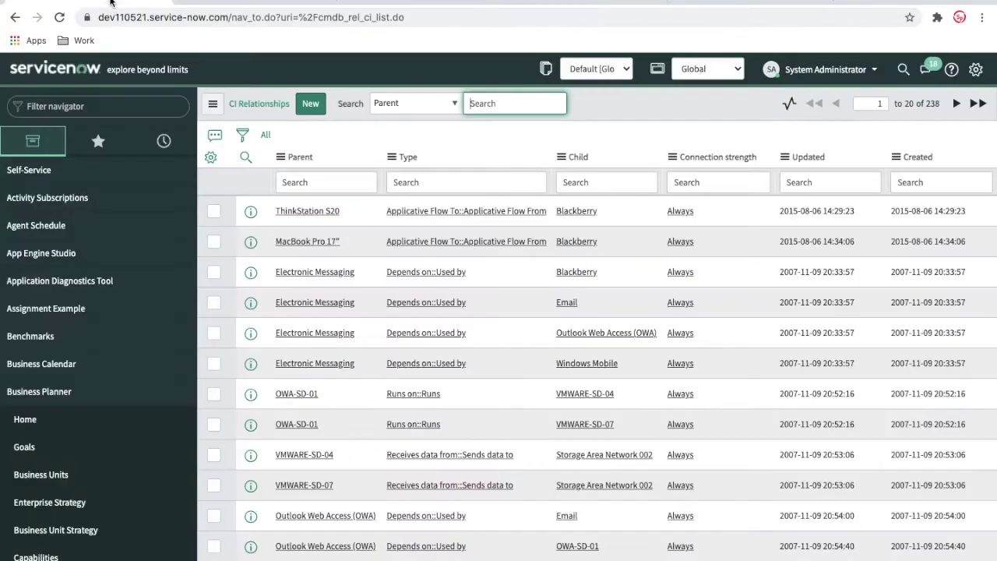
{"action": "left_click", "coordinate": [335, 182]}
{"action": "key", "text": "ctrl+v"}
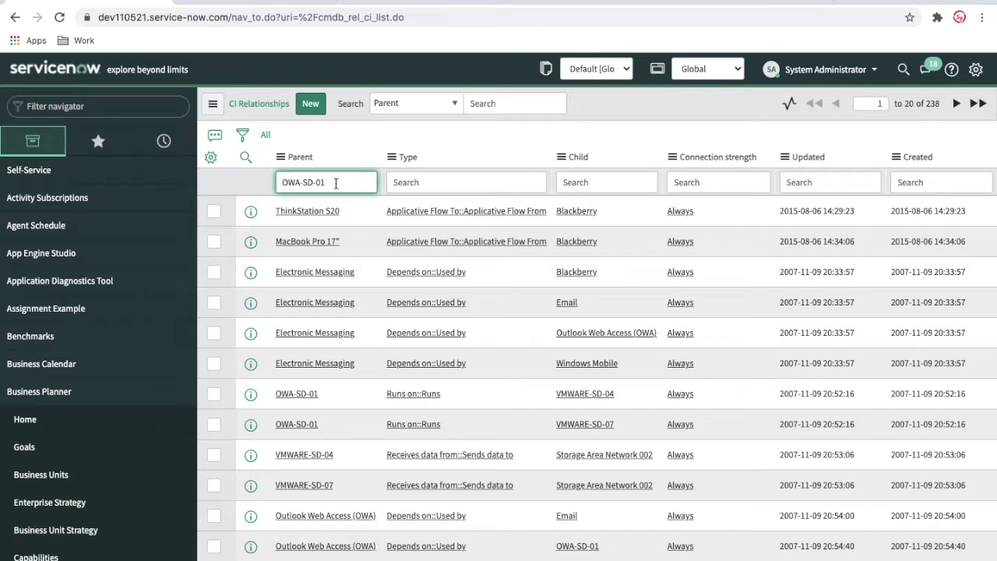
{"action": "key", "text": "Return"}
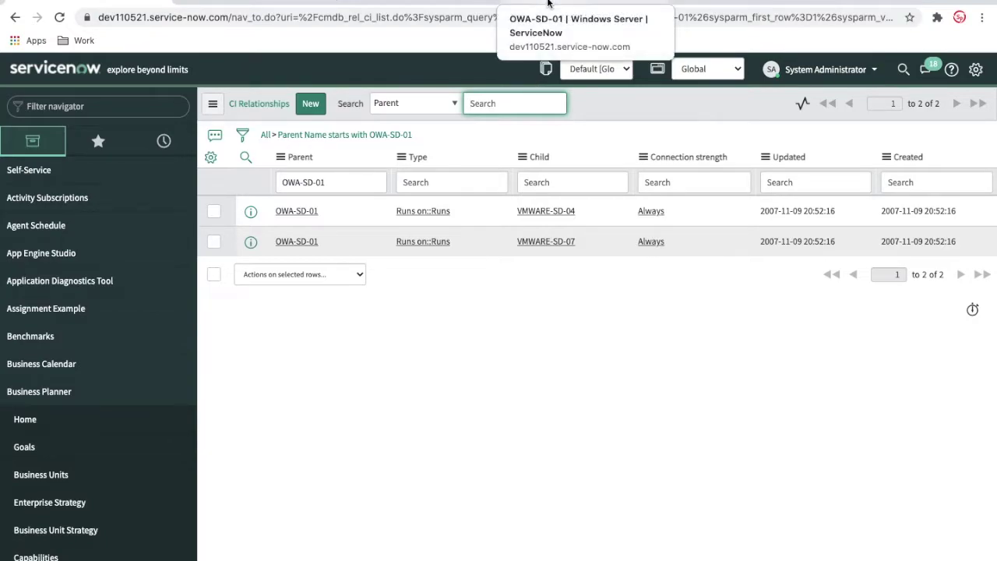
Filter the CI Relationships list by the child CI VMWARE-SD-04 as parent and return to the OWA-SD-01 record
{"action": "left_click_drag", "start_coordinate": [588, 220], "coordinate": [518, 220]}
{"action": "key", "text": "ctrl+c"}
{"action": "left_click", "coordinate": [327, 185]}
{"action": "key", "text": "ctrl+a"}
{"action": "key", "text": "ctrl+v"}
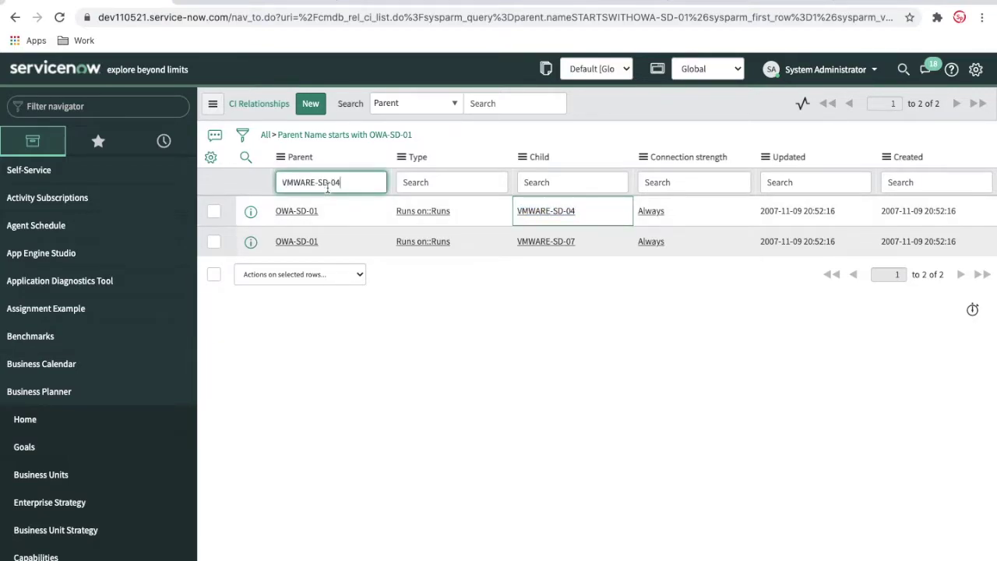
{"action": "key", "text": "Return"}
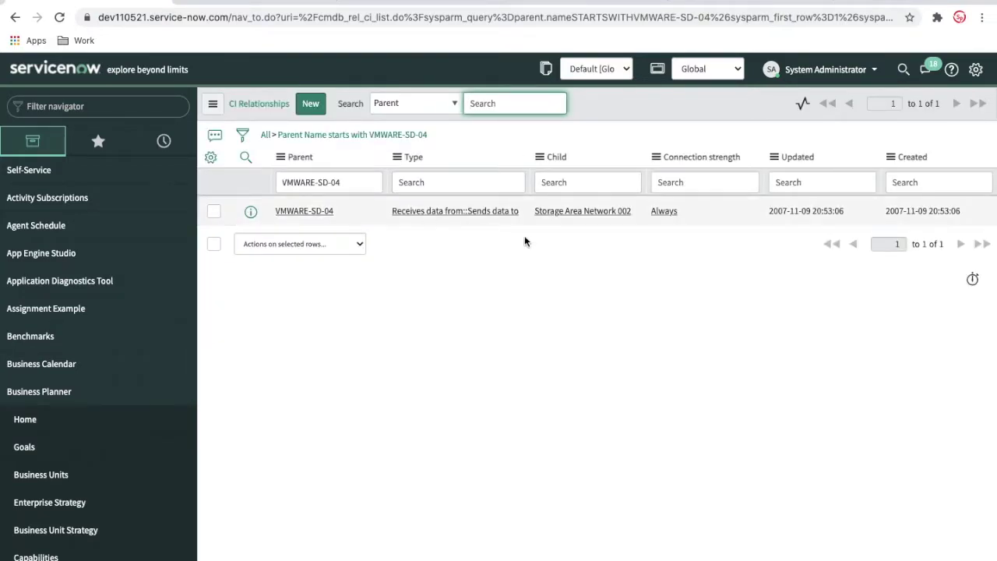
{"action": "left_click", "coordinate": [565, 2]}
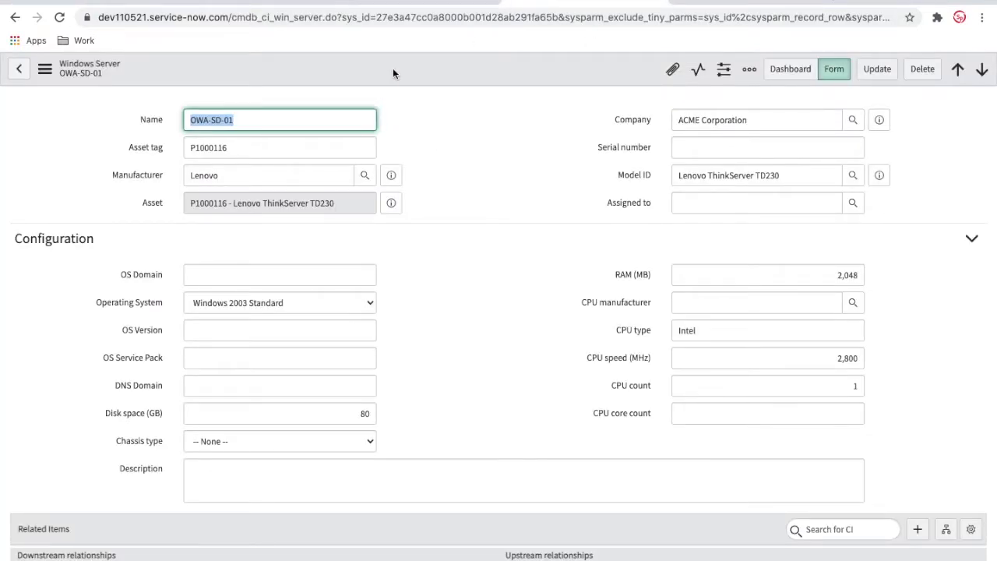
Compare the downstream relationships on the OWA-SD-01 record with the CI Relationships list and the dependency map
{"action": "scroll", "coordinate": [548, 407], "scroll_direction": "down", "scroll_amount": 3}
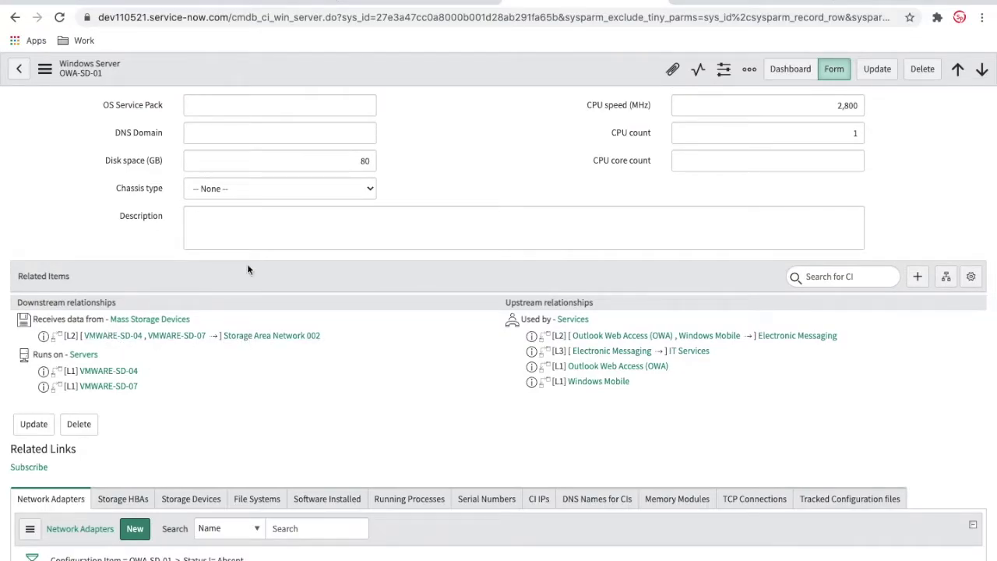
{"action": "left_click", "coordinate": [135, 2]}
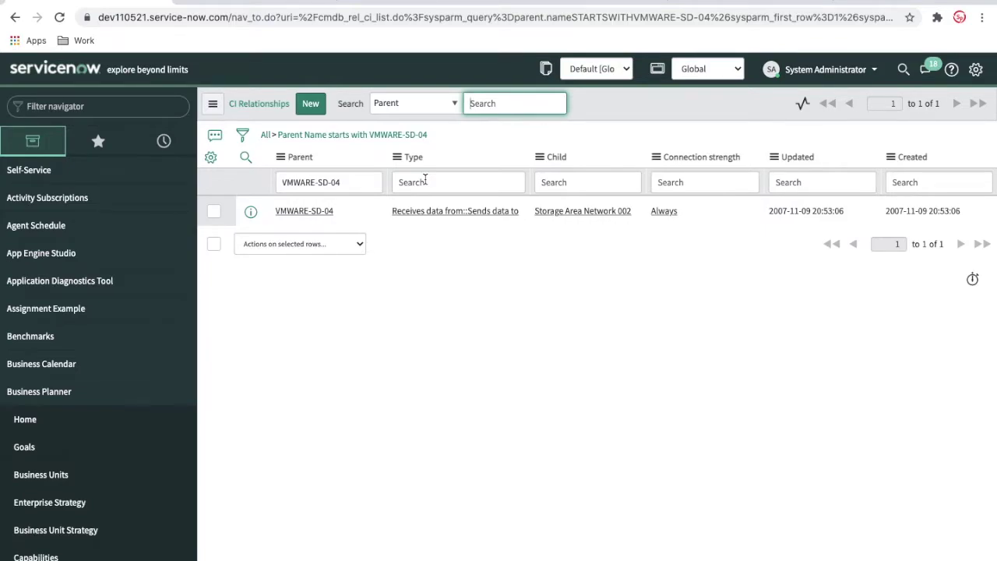
{"action": "left_click", "coordinate": [691, 2]}
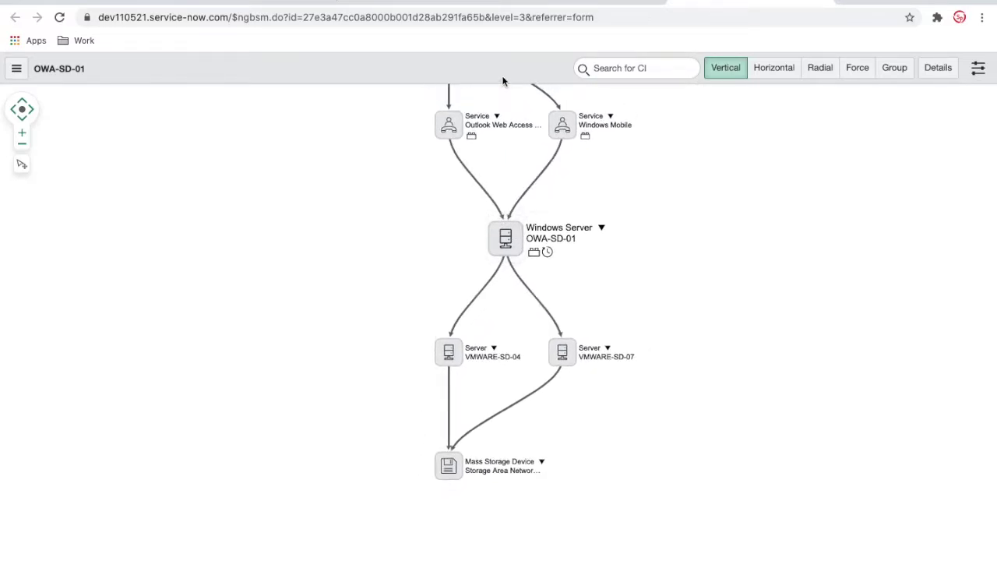
{"action": "left_click", "coordinate": [516, 2]}
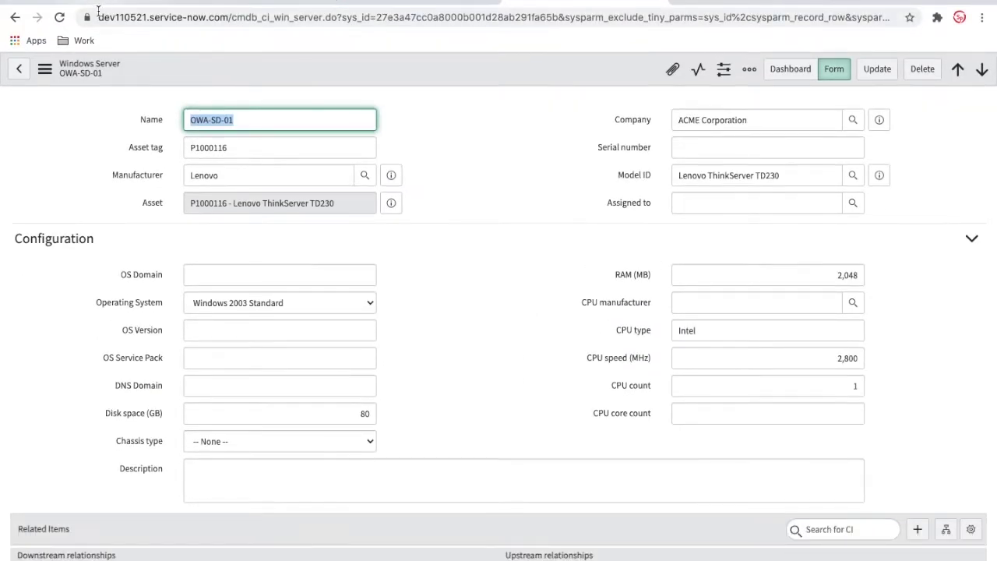
Clear the parent filter on the CI Relationships list and filter it by OWA-SD-01 as child
{"action": "left_click", "coordinate": [96, 3]}
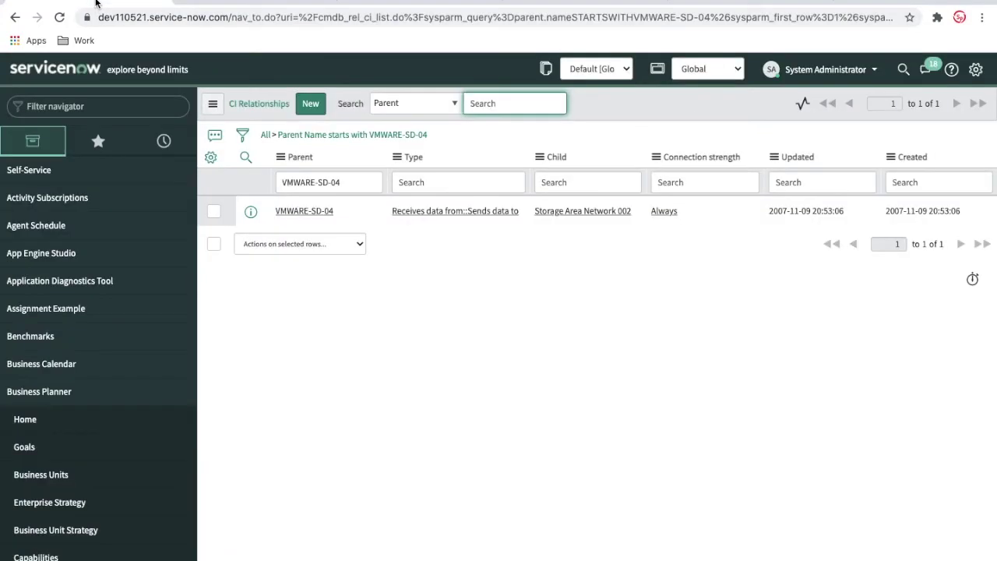
{"action": "left_click", "coordinate": [343, 185]}
{"action": "left_click_drag", "start_coordinate": [343, 184], "coordinate": [254, 187]}
{"action": "key", "text": "BackSpace"}
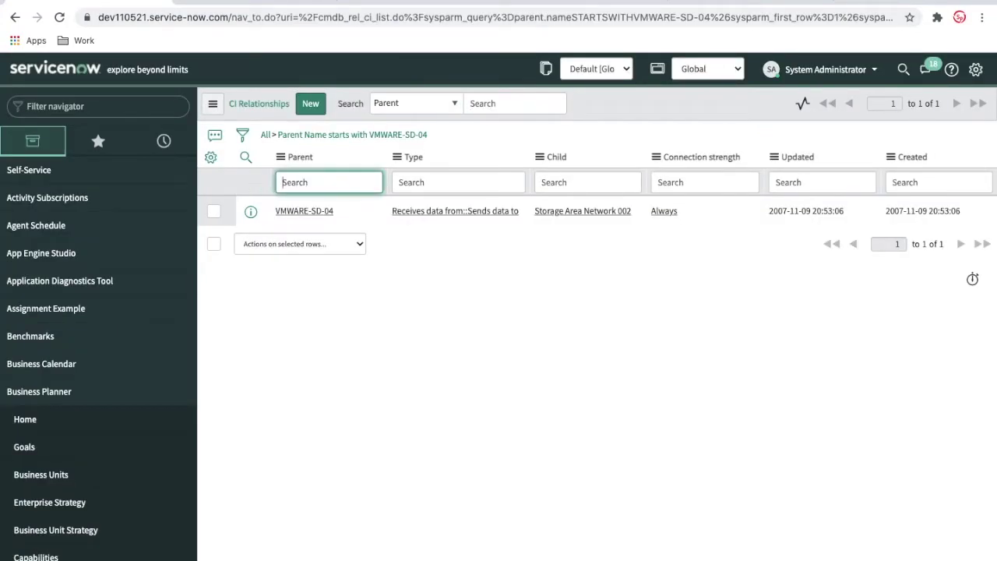
{"action": "left_click", "coordinate": [558, 176]}
{"action": "key", "text": "ctrl+v"}
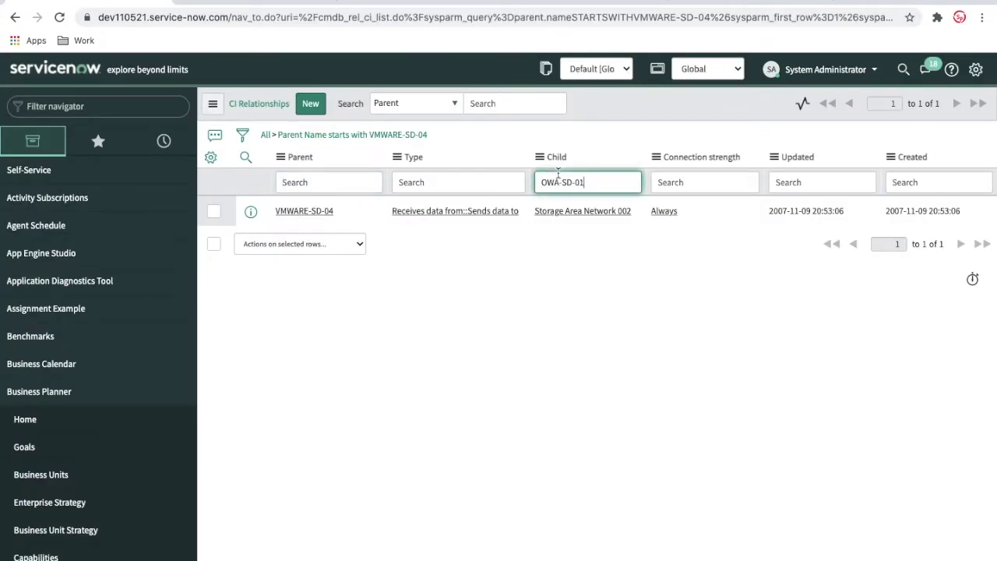
{"action": "key", "text": "Return"}
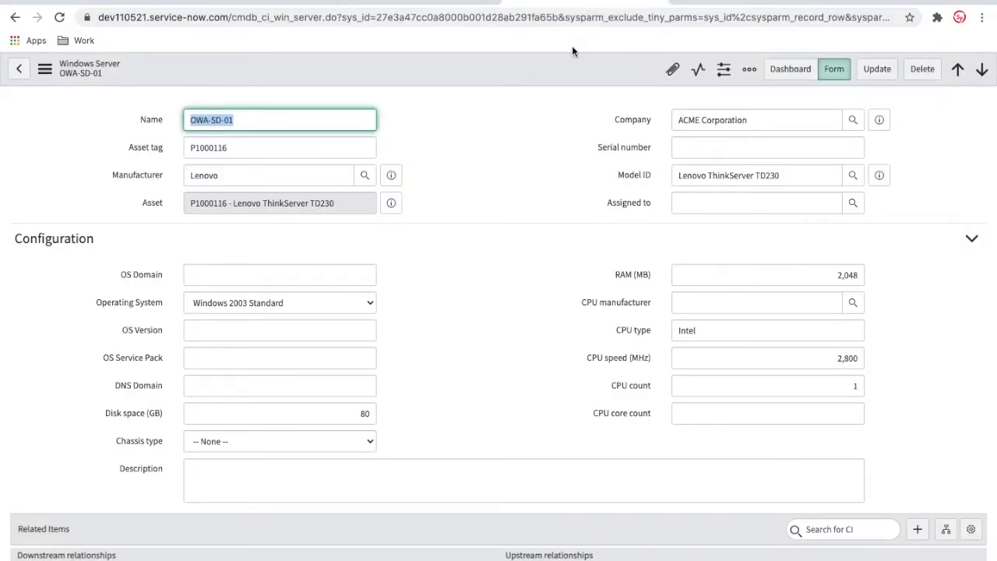
Compare the upstream relationships on the OWA-SD-01 record with the filtered CI Relationships list and the dependency map
{"action": "scroll", "coordinate": [499, 322], "scroll_direction": "down", "scroll_amount": 5}
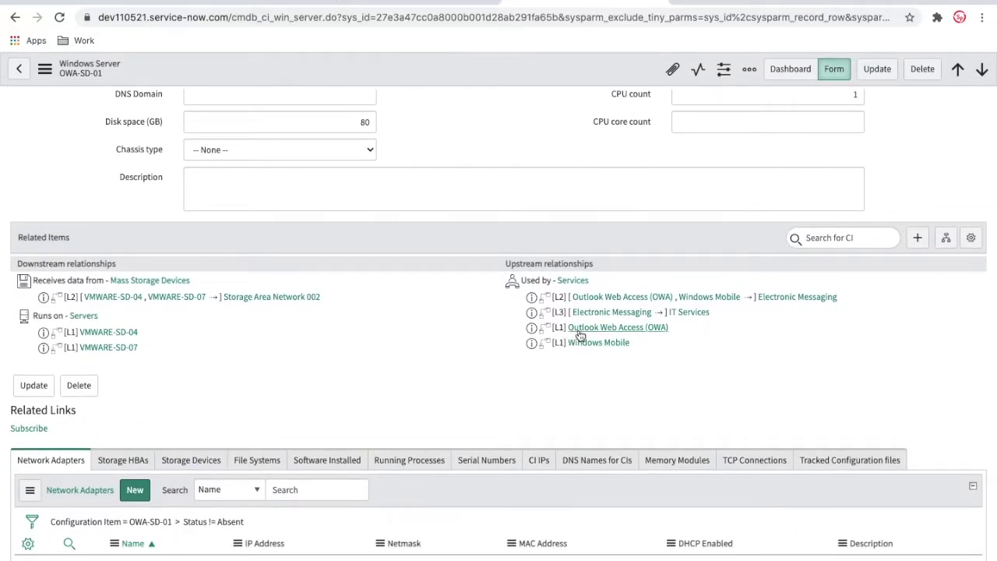
{"action": "left_click", "coordinate": [124, 1]}
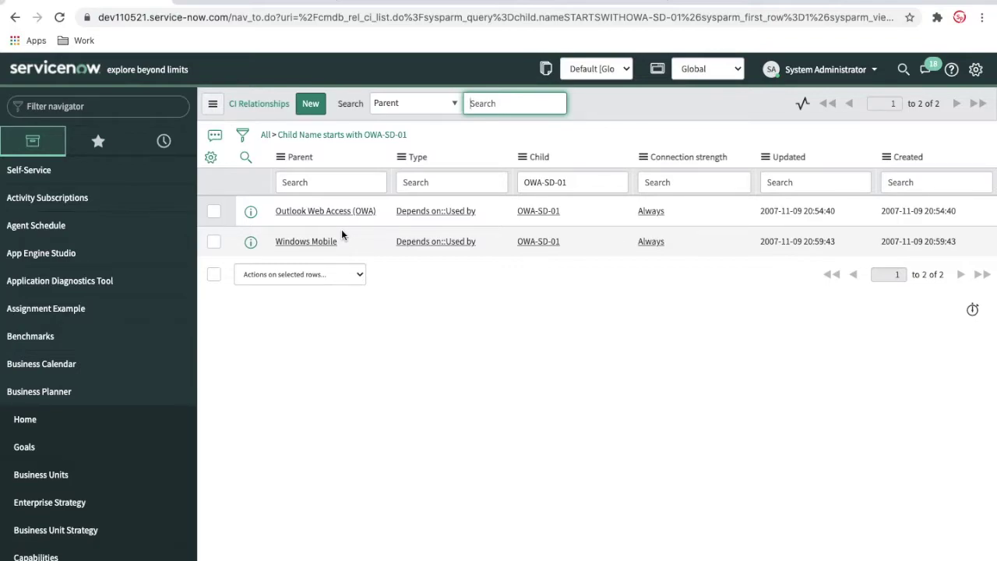
{"action": "left_click", "coordinate": [549, 3]}
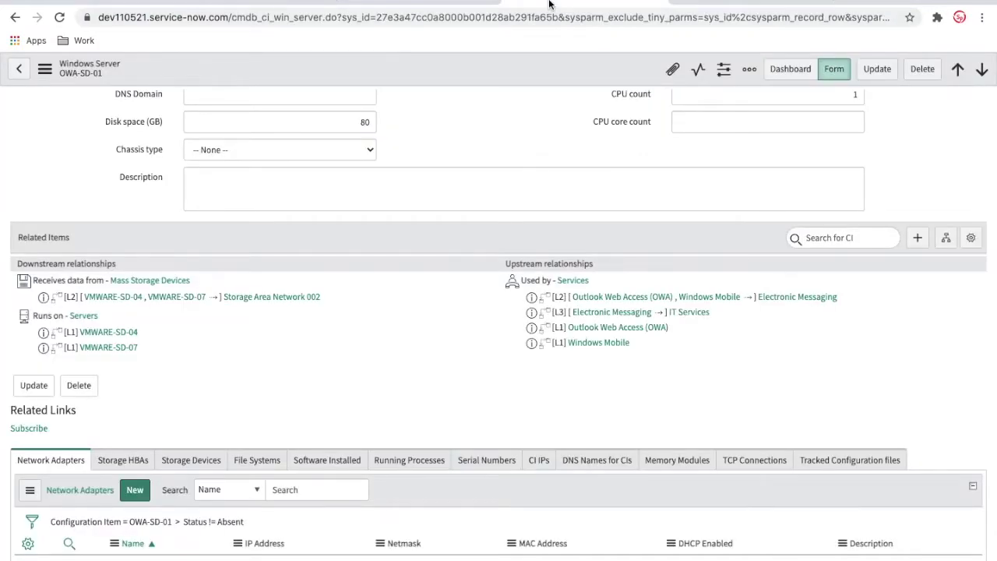
{"action": "left_click", "coordinate": [707, 4]}
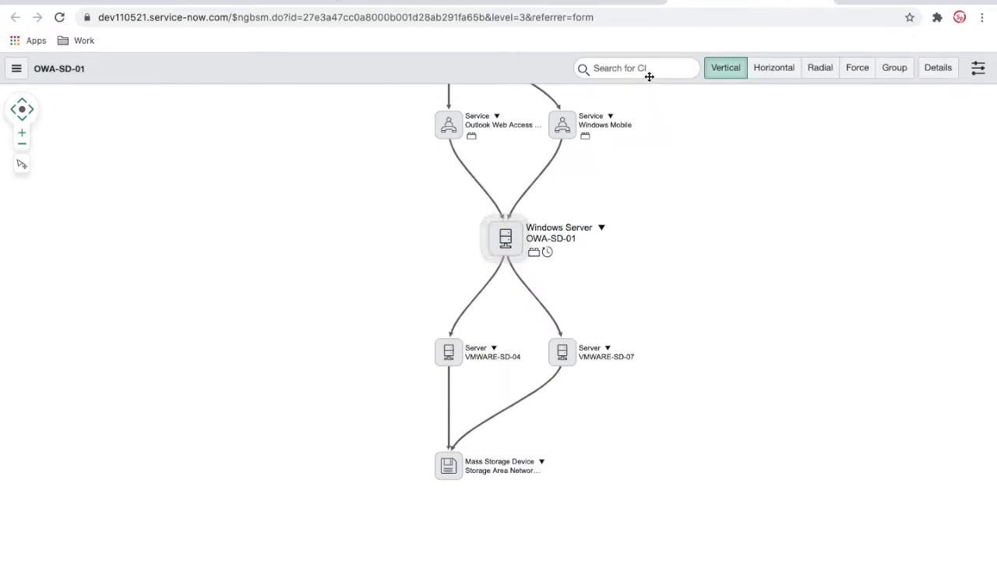
{"action": "left_click", "coordinate": [550, 2]}
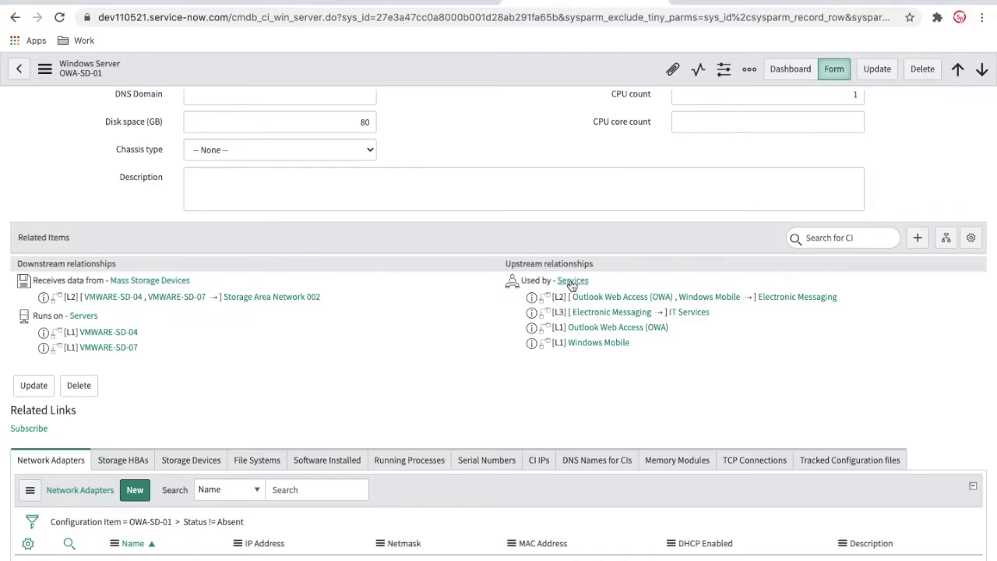
{"action": "left_click", "coordinate": [237, 2]}
{"action": "left_click", "coordinate": [125, 3]}
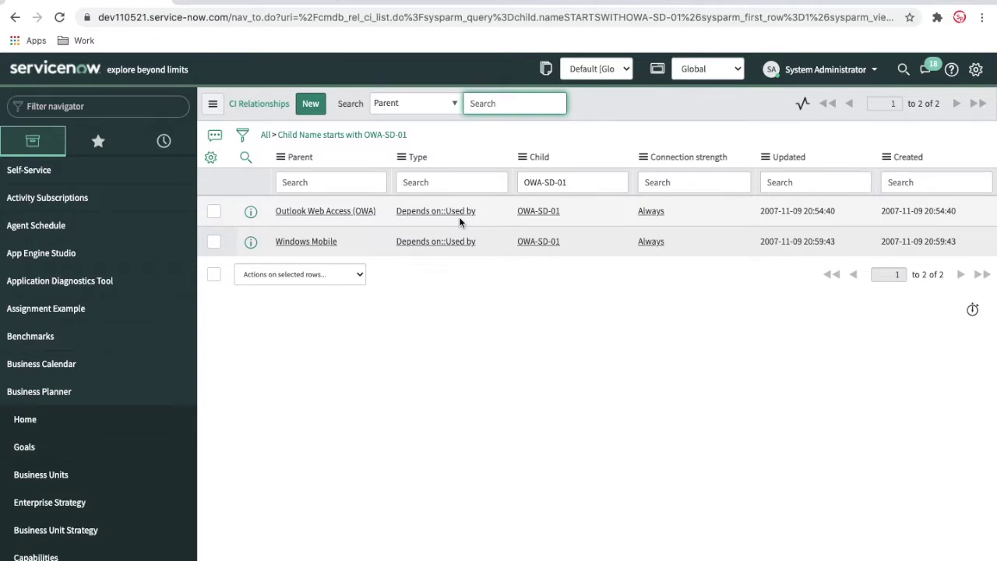
Open the CI Relationship Types table by filtering the navigator for cmdb_rel_type.list and look through its parent and child descriptors
{"action": "left_click", "coordinate": [93, 106]}
{"action": "type", "text": "cmfb"}
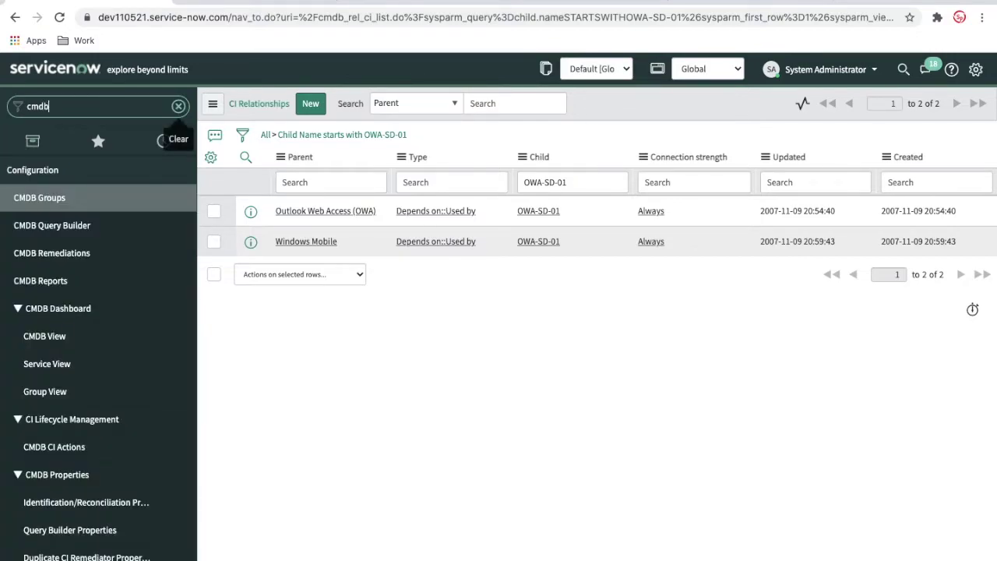
{"action": "type", "text": "_rel_tyo"}
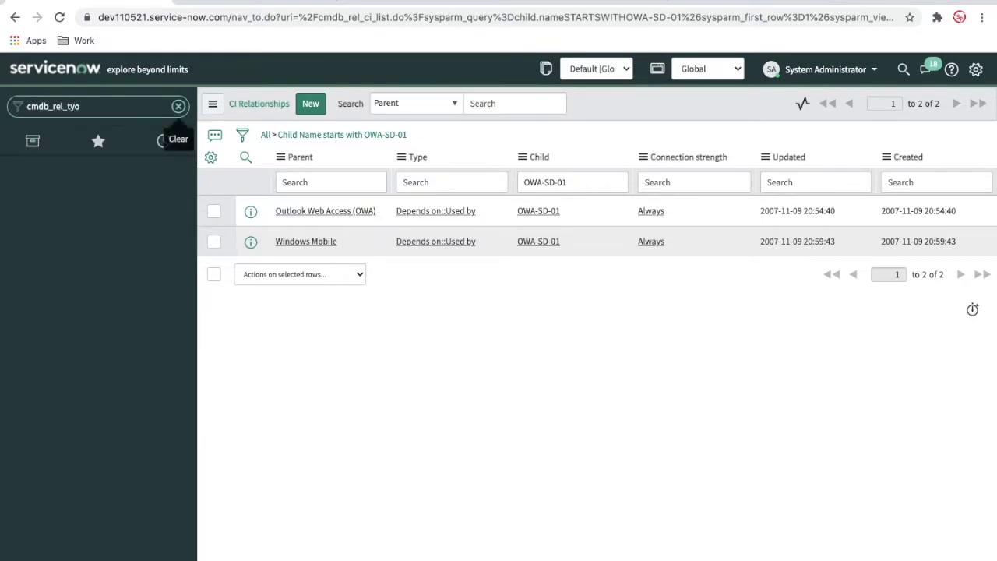
{"action": "key", "text": "BackSpace"}
{"action": "type", "text": "pe.list"}
{"action": "key", "text": "Return"}
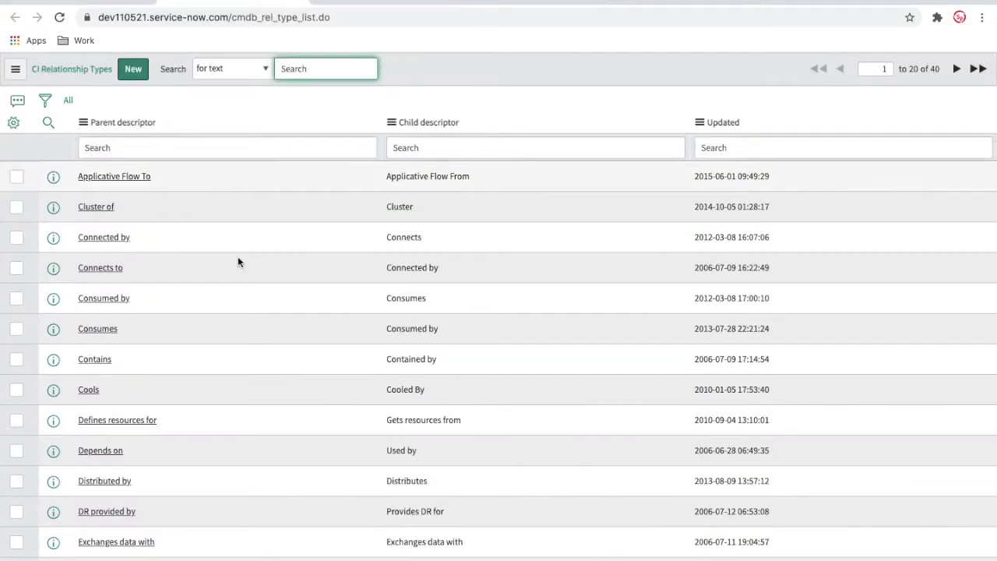
{"action": "scroll", "coordinate": [243, 374], "scroll_direction": "down", "scroll_amount": 3}
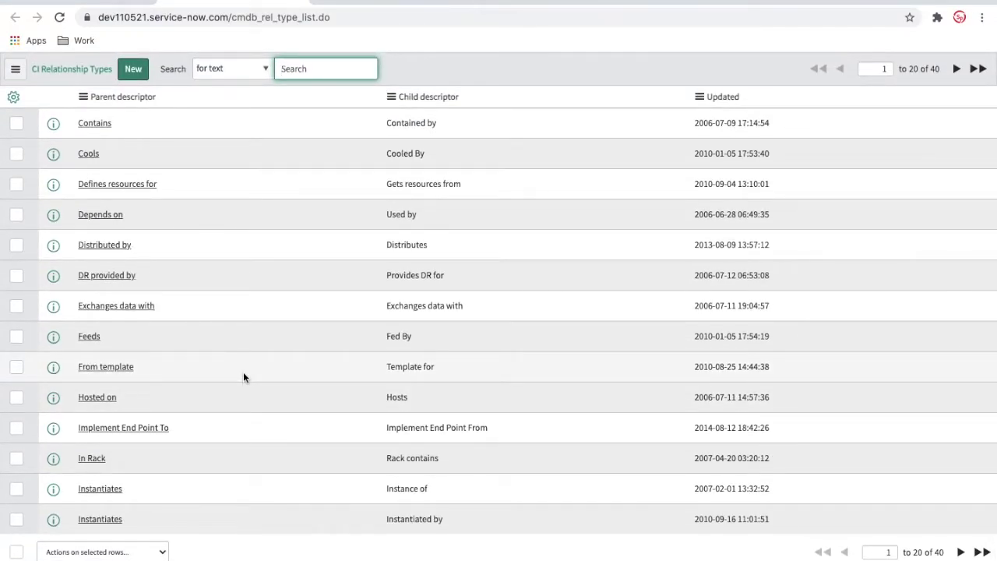
{"action": "scroll", "coordinate": [243, 374], "scroll_direction": "up", "scroll_amount": 3}
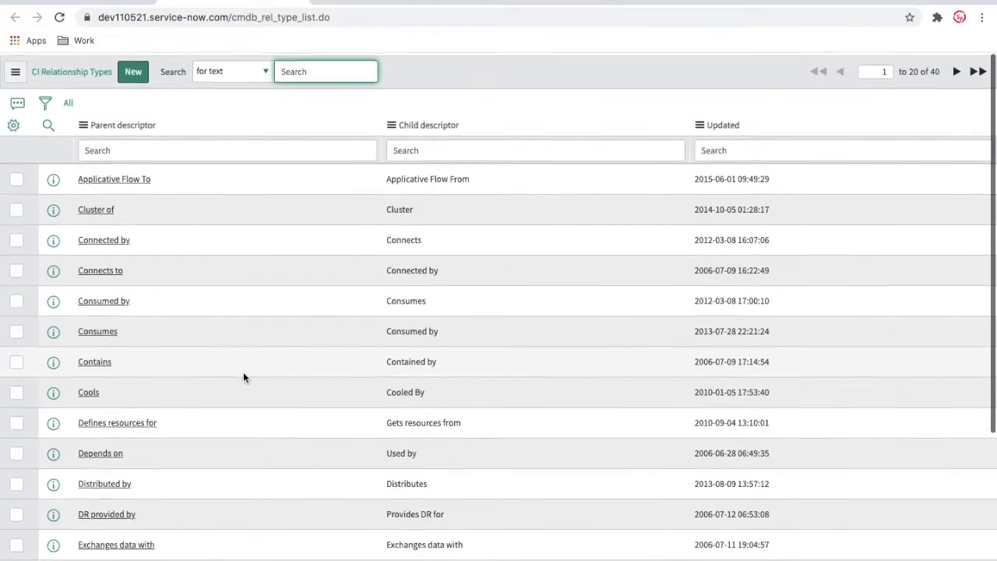
{"action": "scroll", "coordinate": [243, 374], "scroll_direction": "down", "scroll_amount": 3}
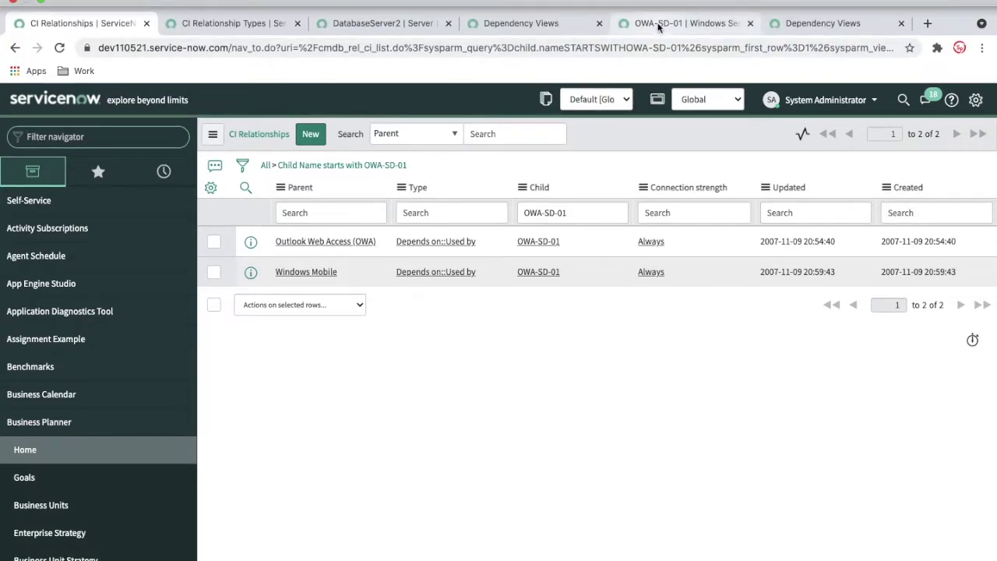
Open the relationship editor from the OWA-SD-01 record and group the Windows Server entries in the Suggested Relationships list by Relationship
{"action": "left_click", "coordinate": [658, 25]}
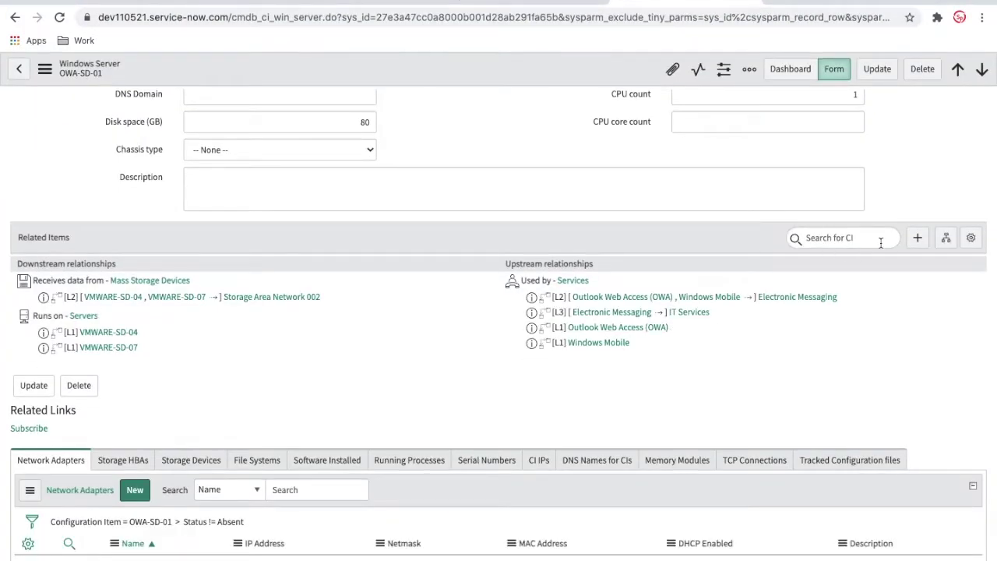
{"action": "left_click", "coordinate": [914, 246]}
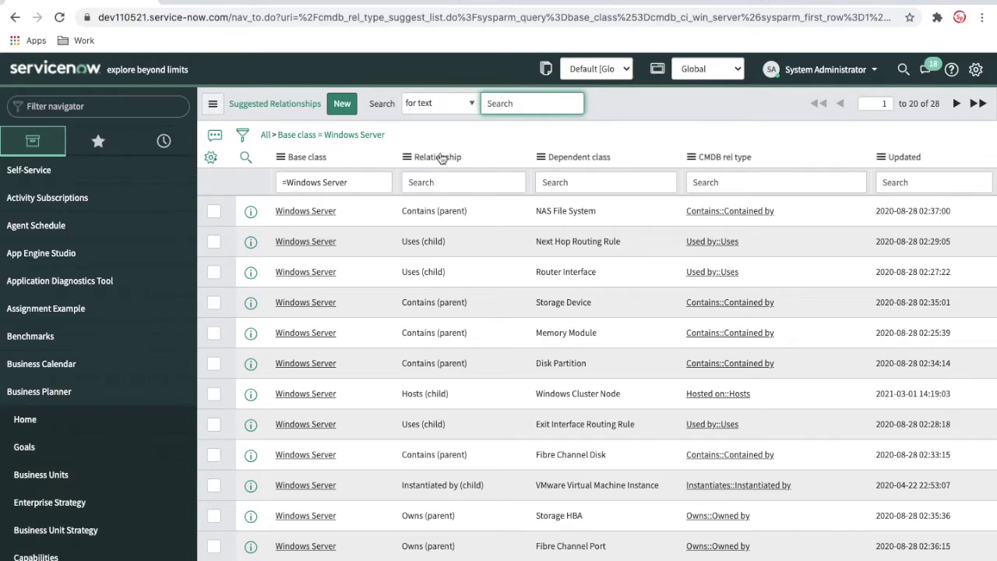
{"action": "right_click", "coordinate": [440, 156]}
{"action": "left_click", "coordinate": [488, 212]}
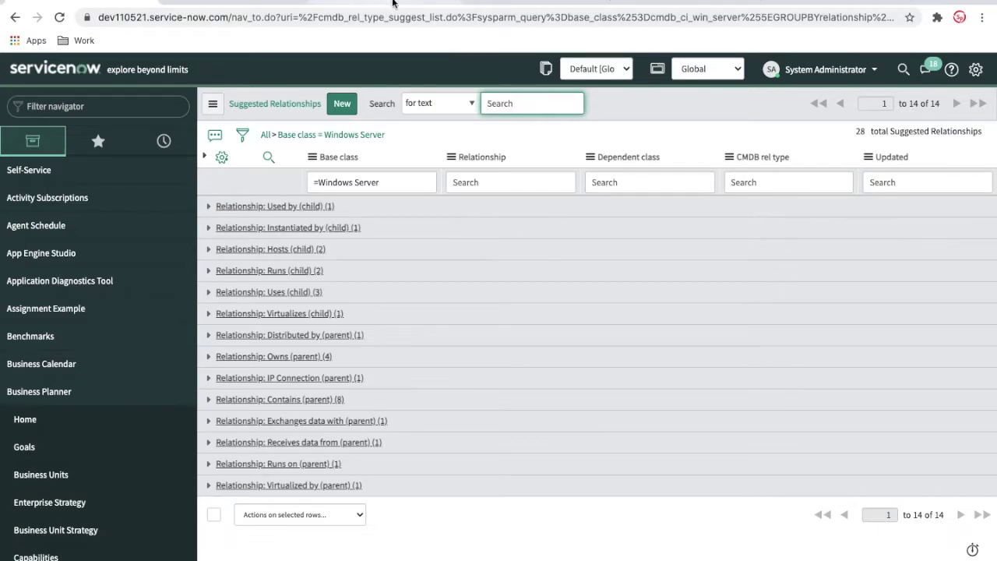
Return to the OWA-SD-01 relationship editor and go through the suggested relationship types from Depends on (Parent) onward, checking the filter for each
{"action": "left_click", "coordinate": [656, 3]}
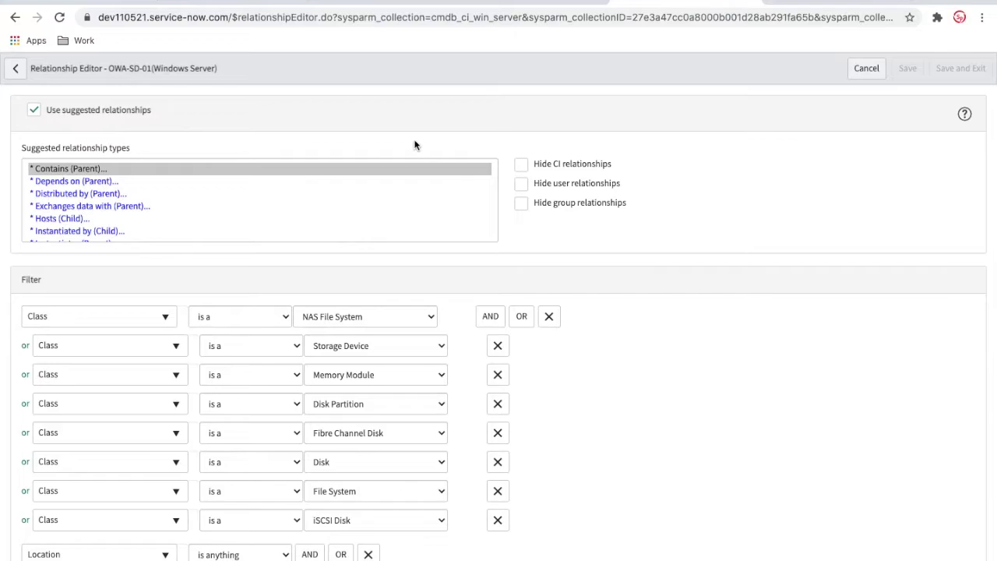
{"action": "left_click", "coordinate": [86, 180]}
{"action": "key", "text": "Down"}
{"action": "key", "text": "Down"}
{"action": "key", "text": "Down"}
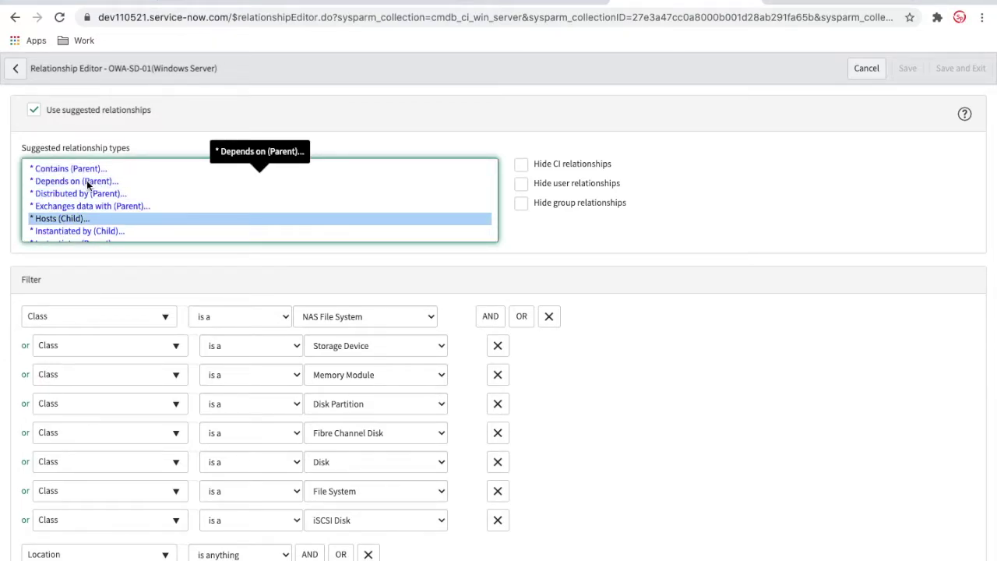
{"action": "key", "text": "Down"}
{"action": "key", "text": "Down"}
{"action": "key", "text": "Down"}
{"action": "key", "text": "Down"}
{"action": "key", "text": "Down"}
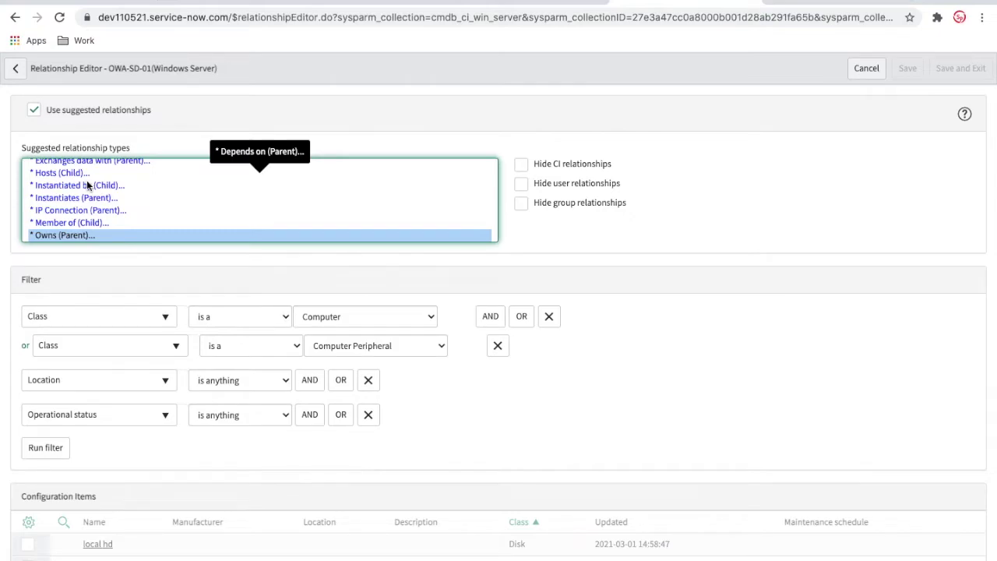
{"action": "key", "text": "Down"}
{"action": "key", "text": "Down"}
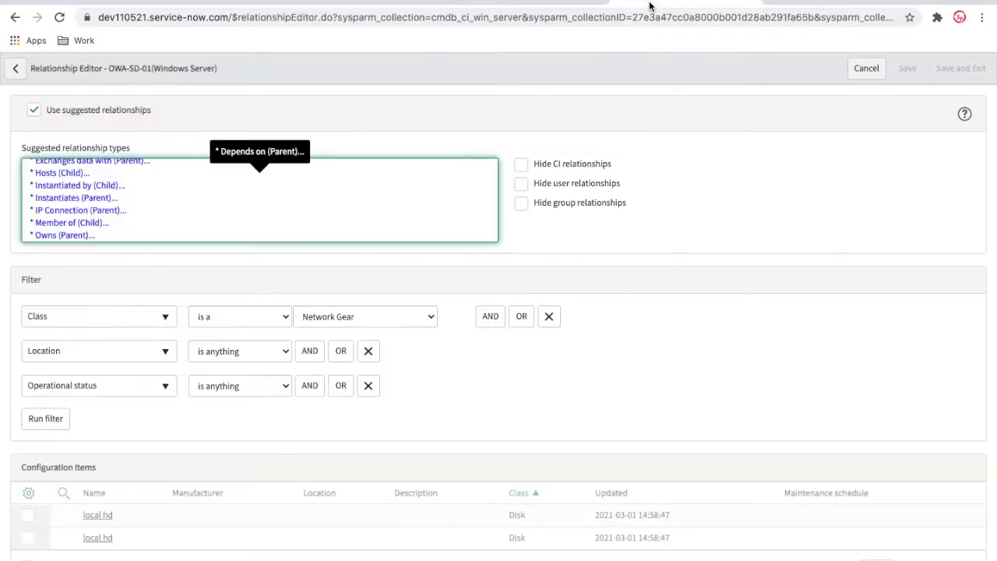
{"action": "key", "text": "Down"}
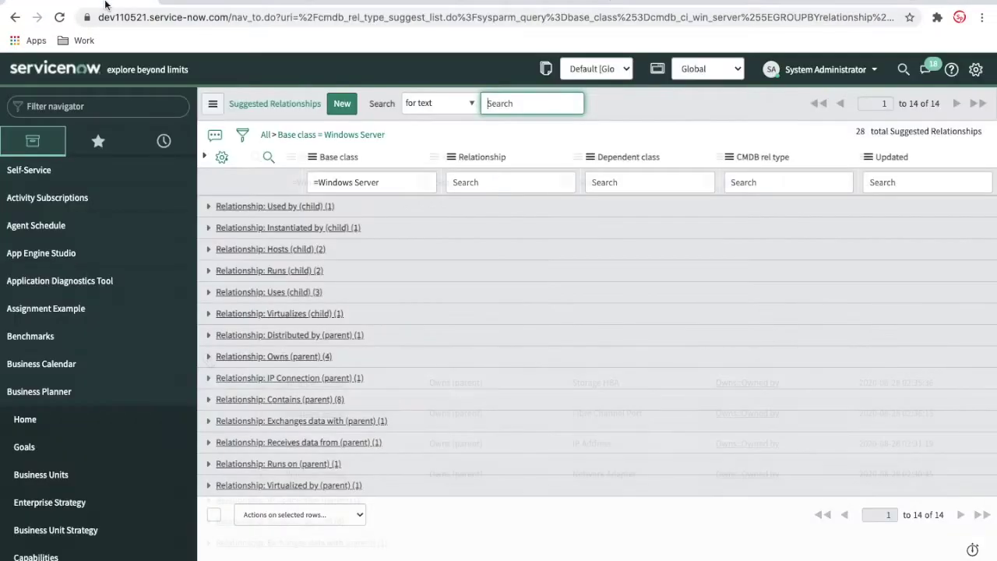
Expand the Owns (parent) group in Suggested Relationships and choose Owns (Parent) as the relationship type in the editor to compare the dependent classes
{"action": "left_click", "coordinate": [208, 356]}
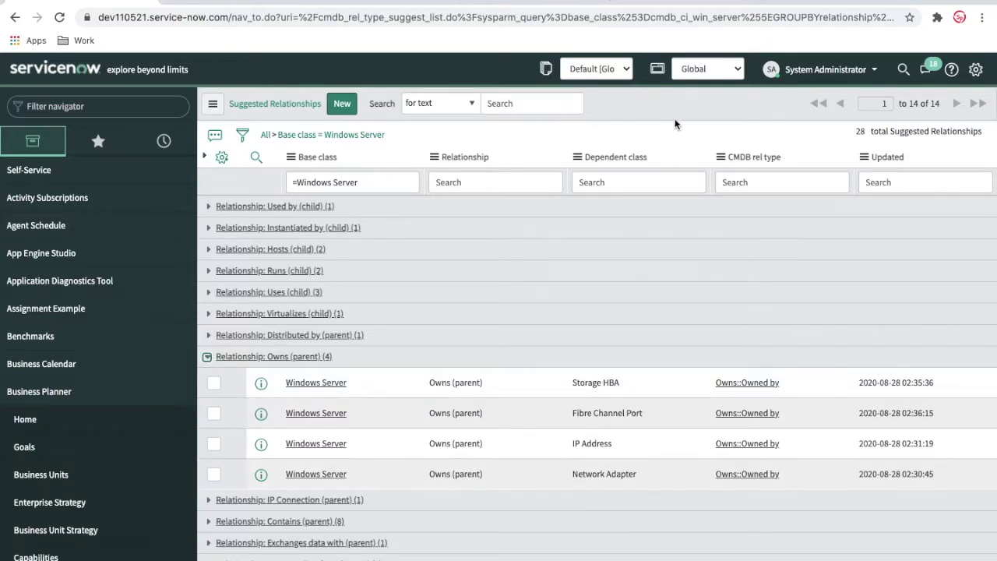
{"action": "left_click", "coordinate": [533, 4]}
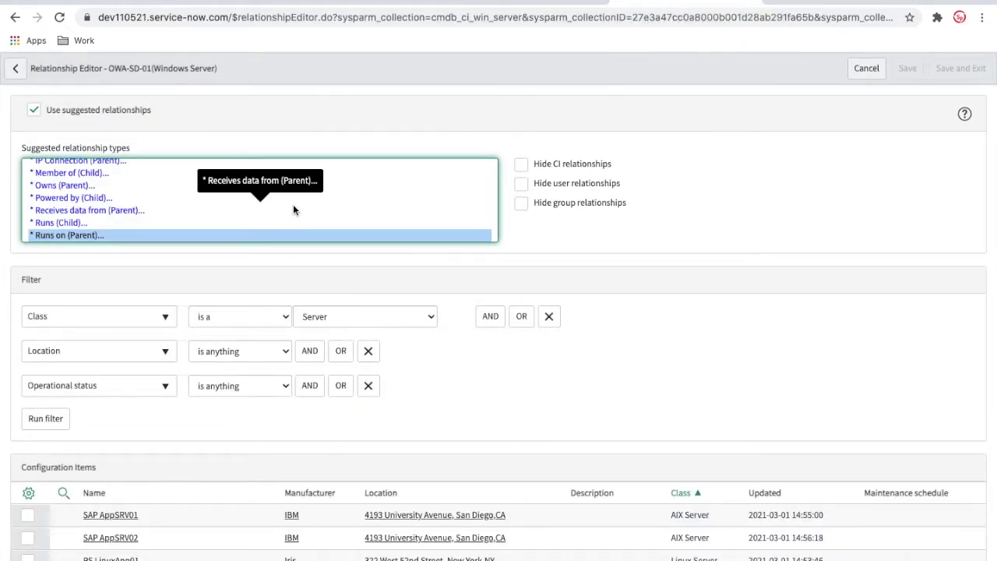
{"action": "left_click", "coordinate": [90, 186]}
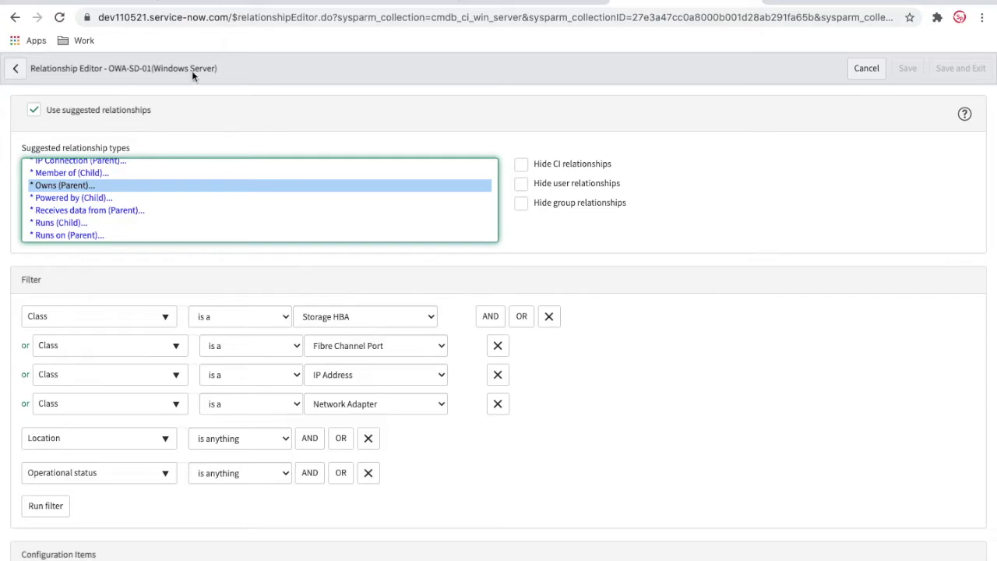
{"action": "left_click", "coordinate": [110, 1]}
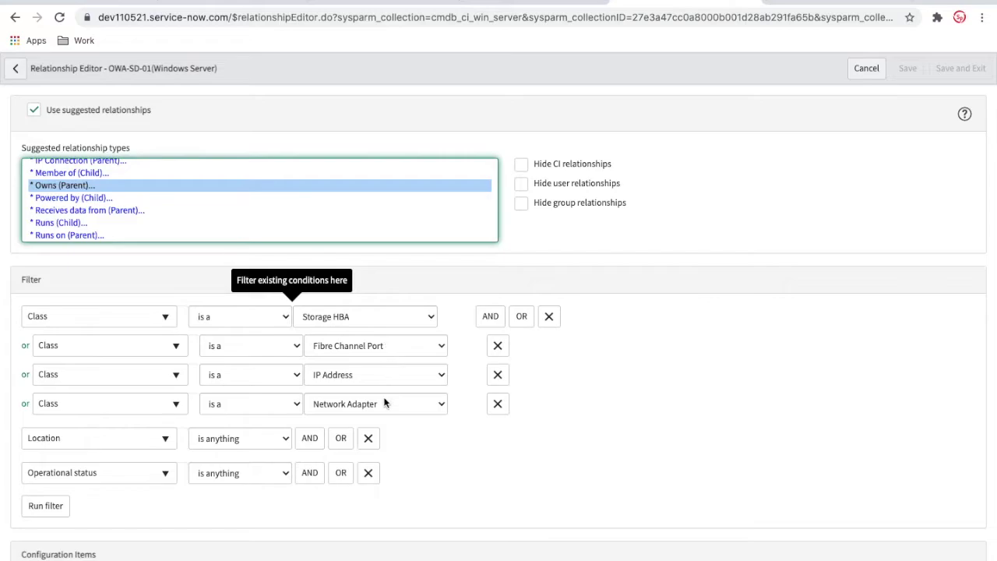
Select network adapters eth2, eth1 and eth0 and add them to OWA-SD-01 with the Owns (Parent) relationship
{"action": "scroll", "coordinate": [494, 448], "scroll_direction": "down", "scroll_amount": 3}
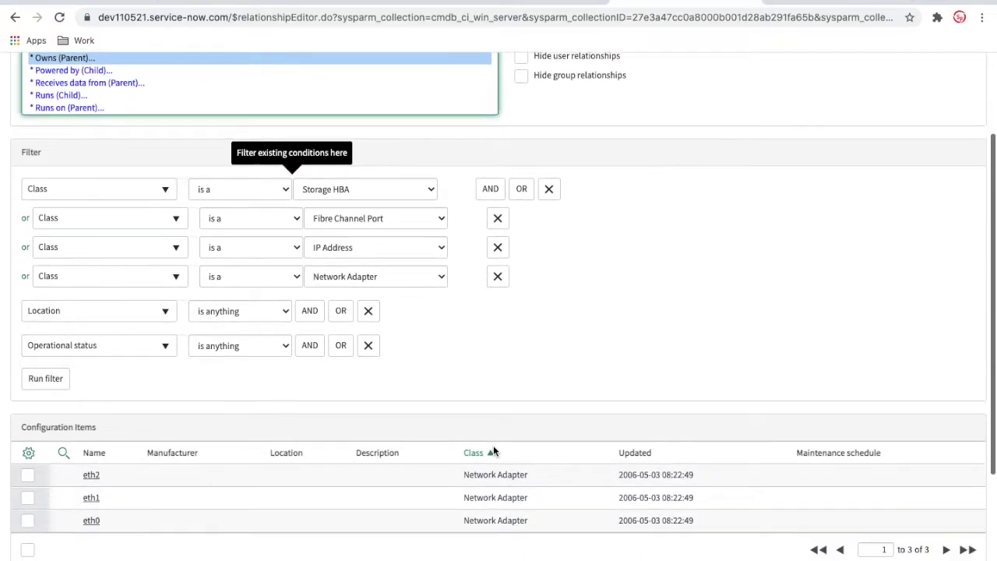
{"action": "scroll", "coordinate": [493, 450], "scroll_direction": "down", "scroll_amount": 1}
{"action": "scroll", "coordinate": [132, 470], "scroll_direction": "down", "scroll_amount": 1}
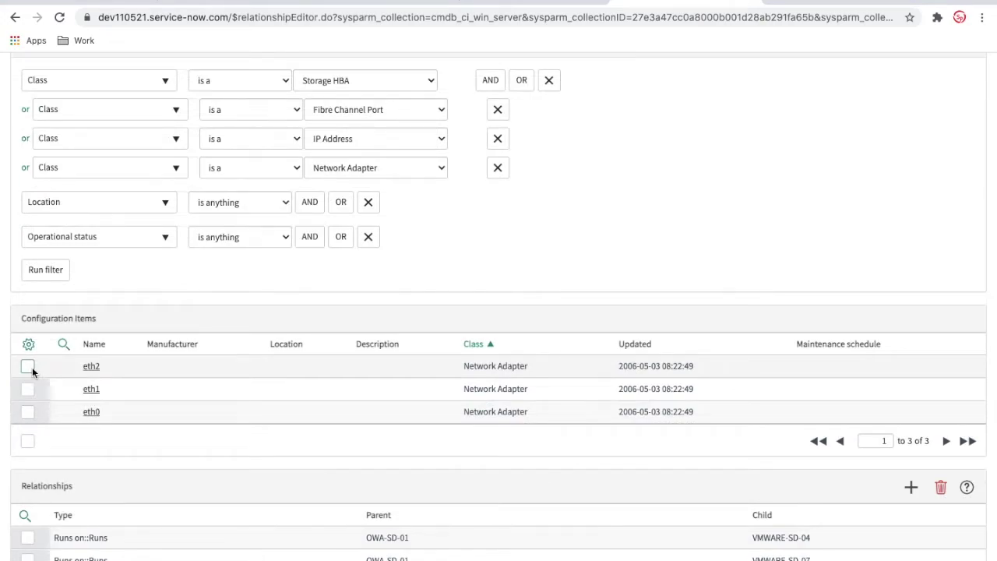
{"action": "left_click", "coordinate": [32, 367]}
{"action": "left_click", "coordinate": [31, 390]}
{"action": "left_click", "coordinate": [29, 413]}
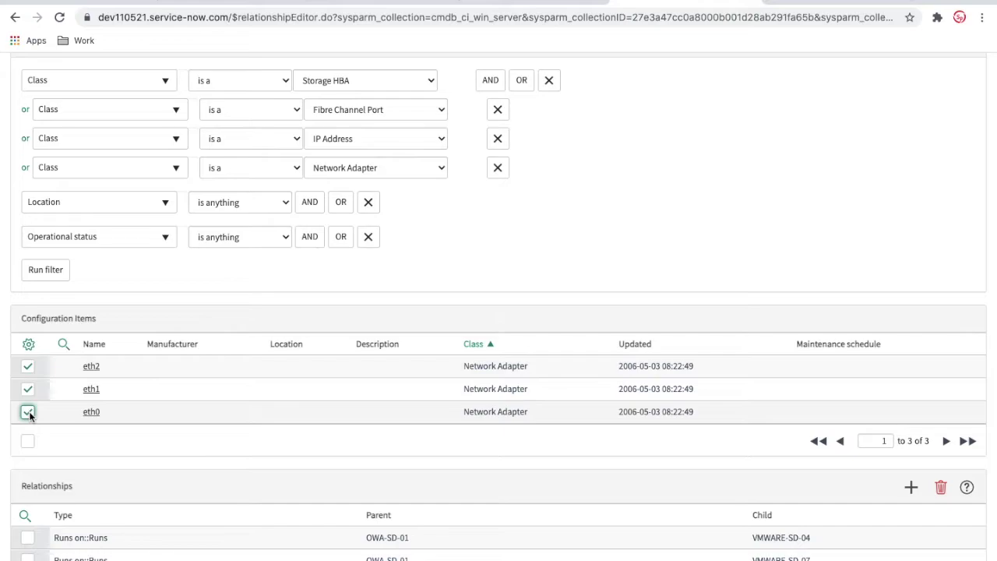
{"action": "left_click", "coordinate": [911, 487]}
Save the added Owns relationships, confirm the CMDB change, exit the editor, and check OWA-SD-01's entries in the CI Relationships list
{"action": "scroll", "coordinate": [727, 490], "scroll_direction": "down", "scroll_amount": 3}
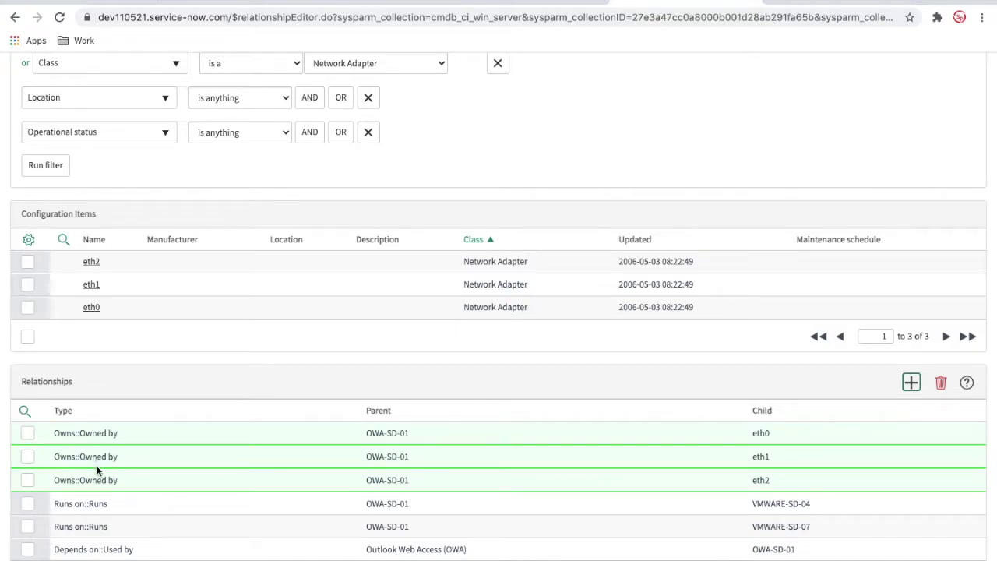
{"action": "scroll", "coordinate": [100, 468], "scroll_direction": "down", "scroll_amount": 1}
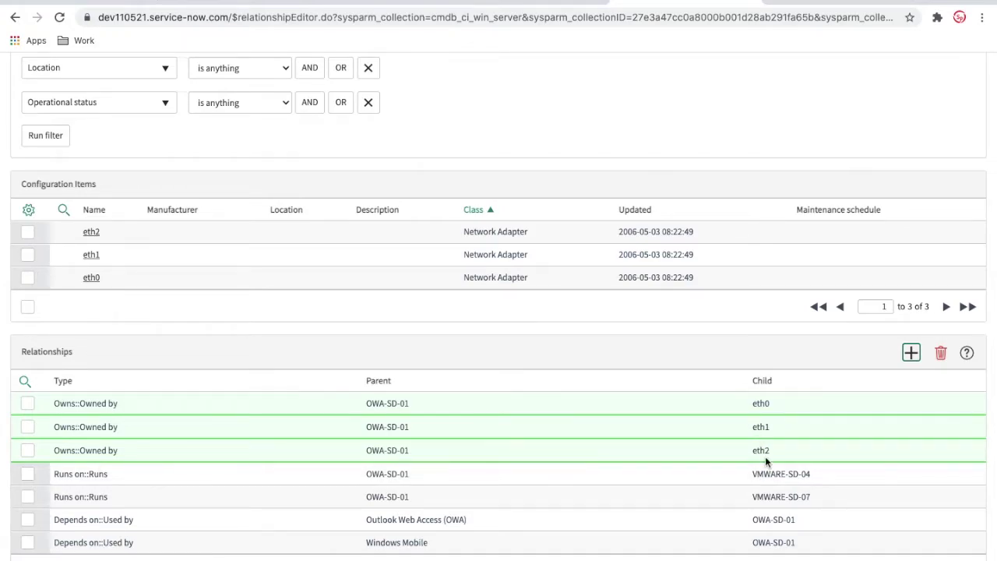
{"action": "scroll", "coordinate": [765, 456], "scroll_direction": "down", "scroll_amount": 1}
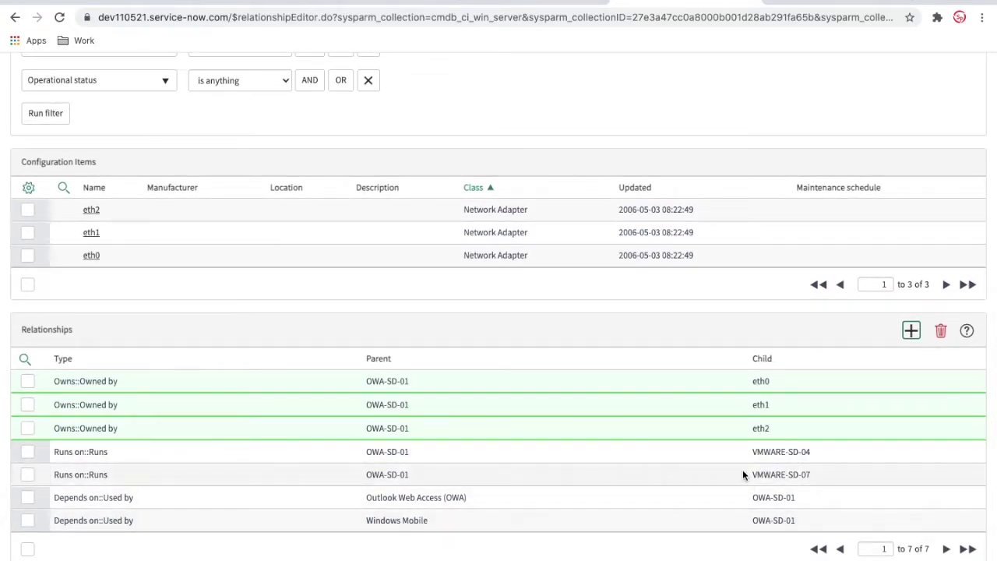
{"action": "scroll", "coordinate": [767, 367], "scroll_direction": "up", "scroll_amount": 5}
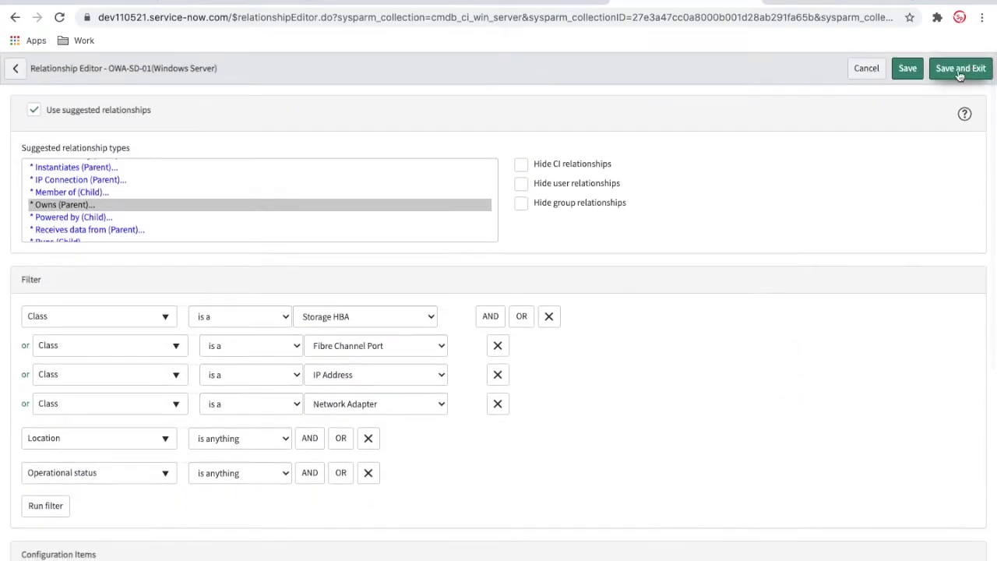
{"action": "left_click", "coordinate": [953, 69]}
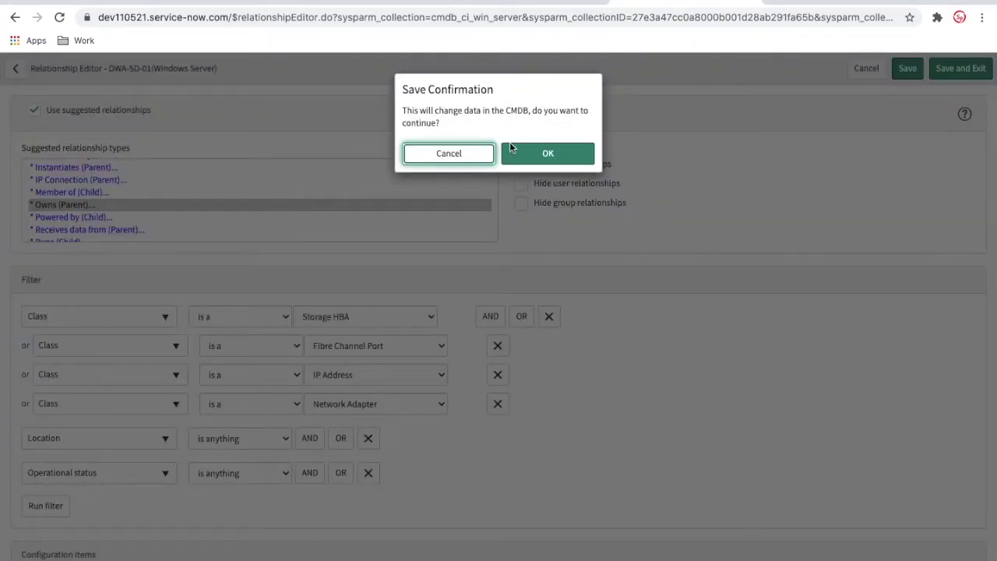
{"action": "left_click", "coordinate": [537, 158]}
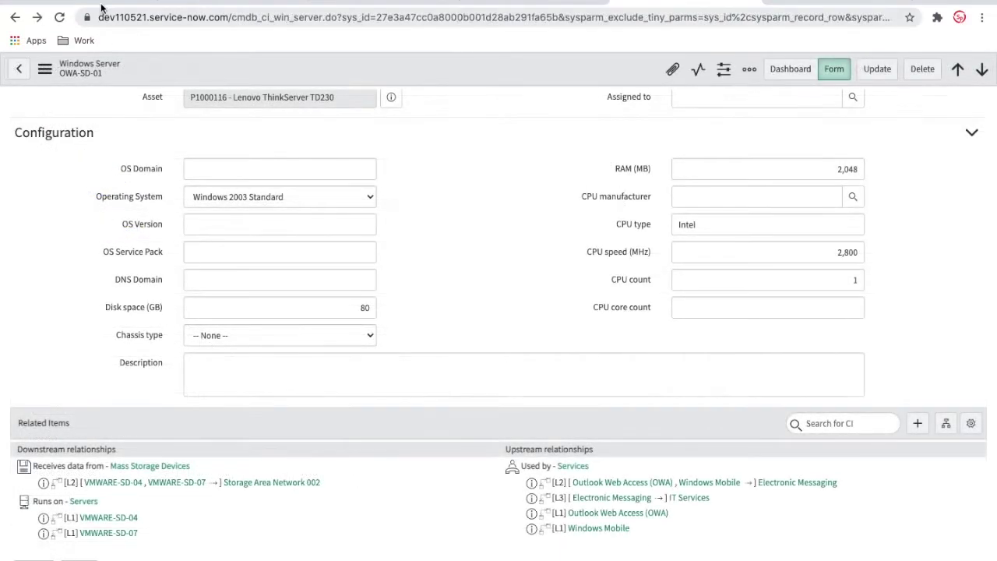
{"action": "left_click", "coordinate": [99, 2]}
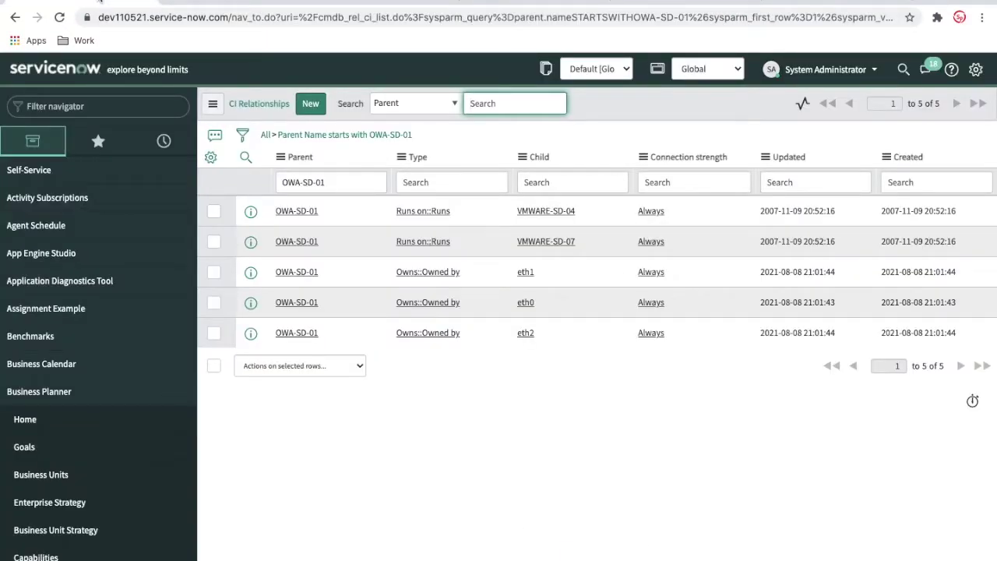
{"action": "left_click", "coordinate": [338, 140]}
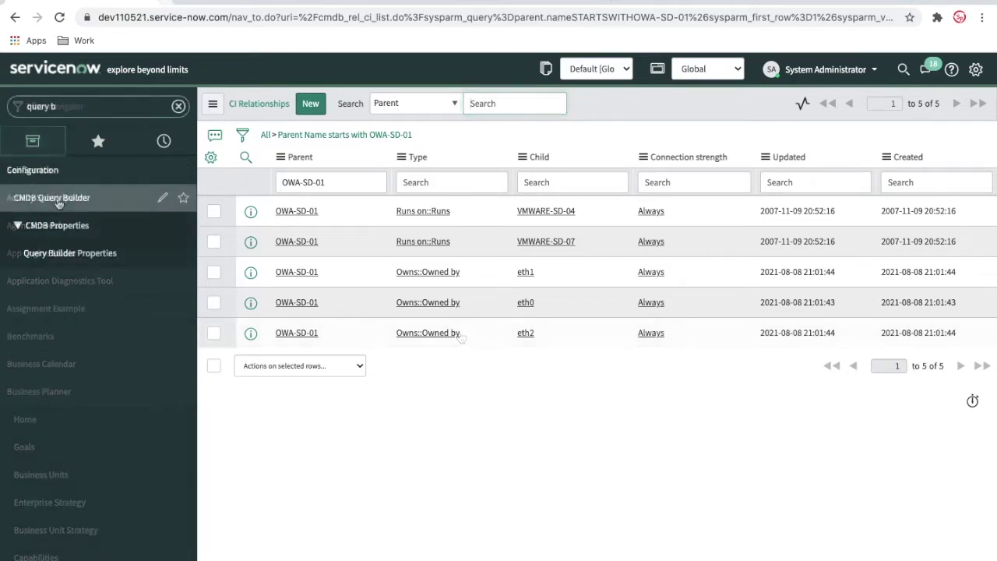
Open the CMDB Query Builder by filtering the navigator for "query b" and create a CMDB Query named Untitled Query
{"action": "left_click", "coordinate": [57, 201]}
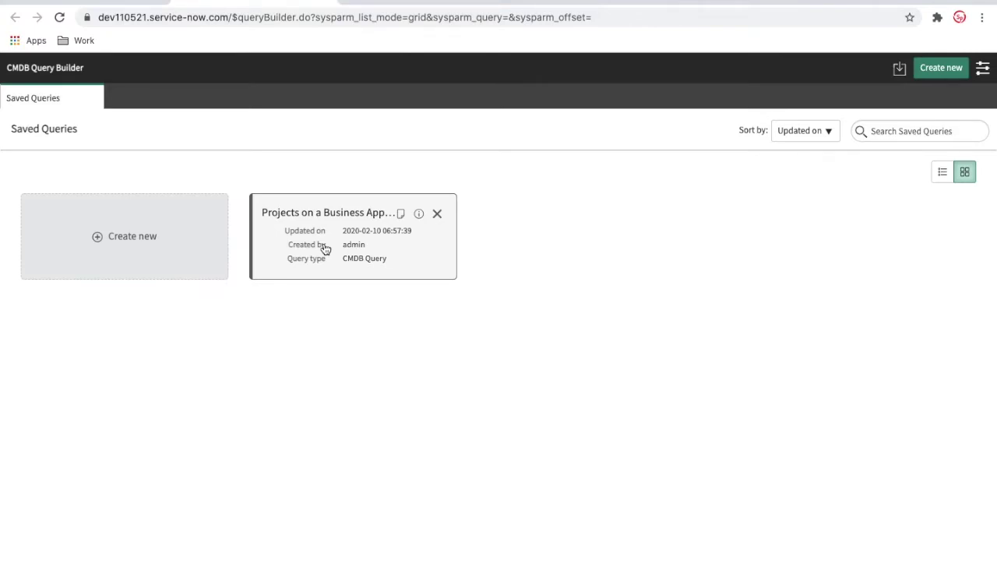
{"action": "left_click", "coordinate": [144, 237]}
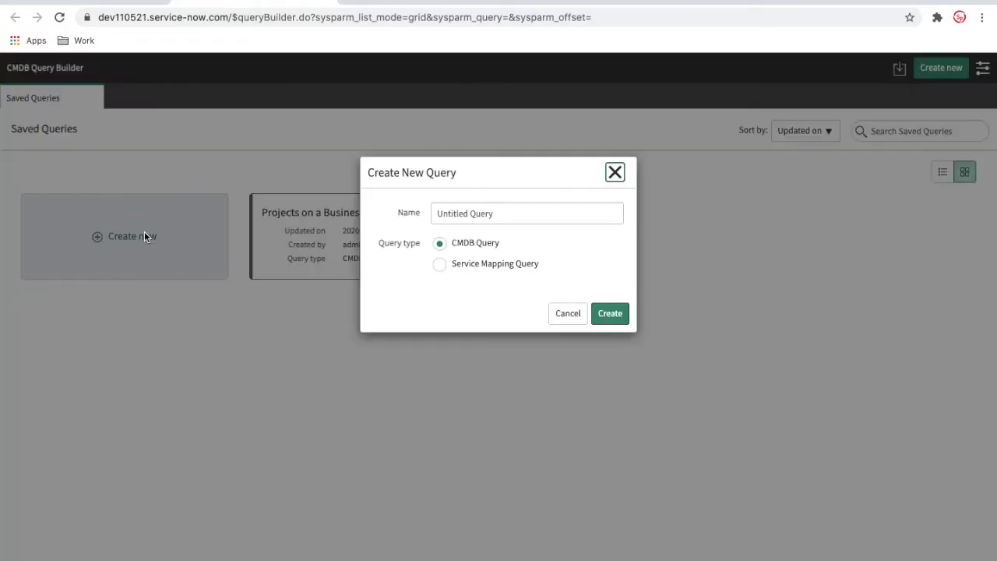
{"action": "left_click", "coordinate": [610, 314]}
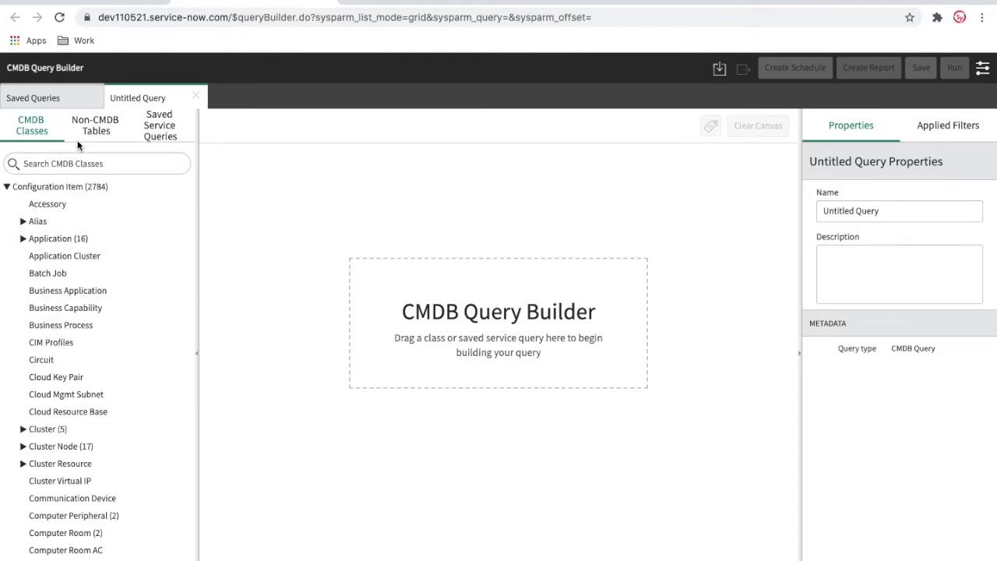
Look through the query's available sources: Saved Service Queries, Non-CMDB Tables and CMDB Classes
{"action": "left_click", "coordinate": [150, 133]}
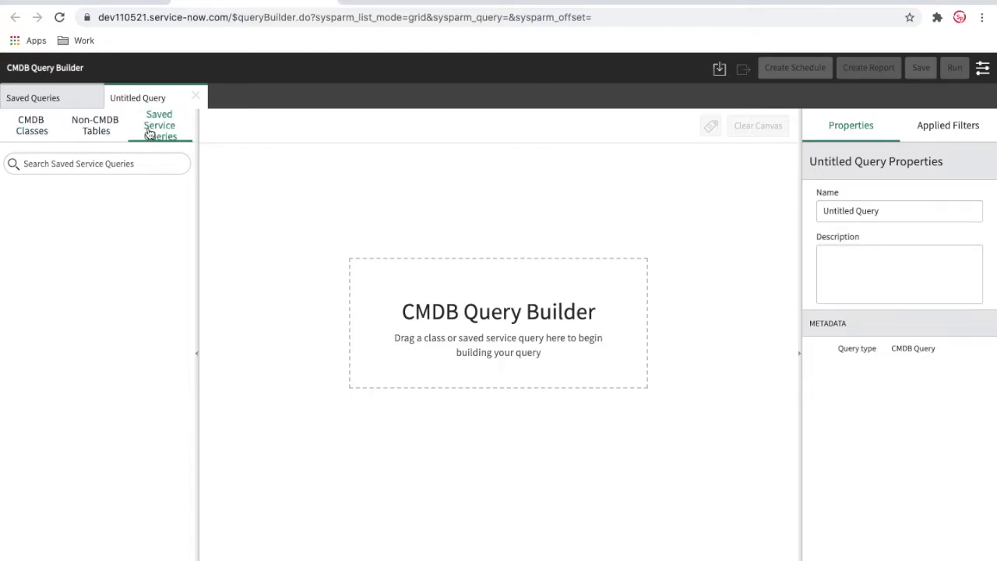
{"action": "left_click", "coordinate": [89, 131]}
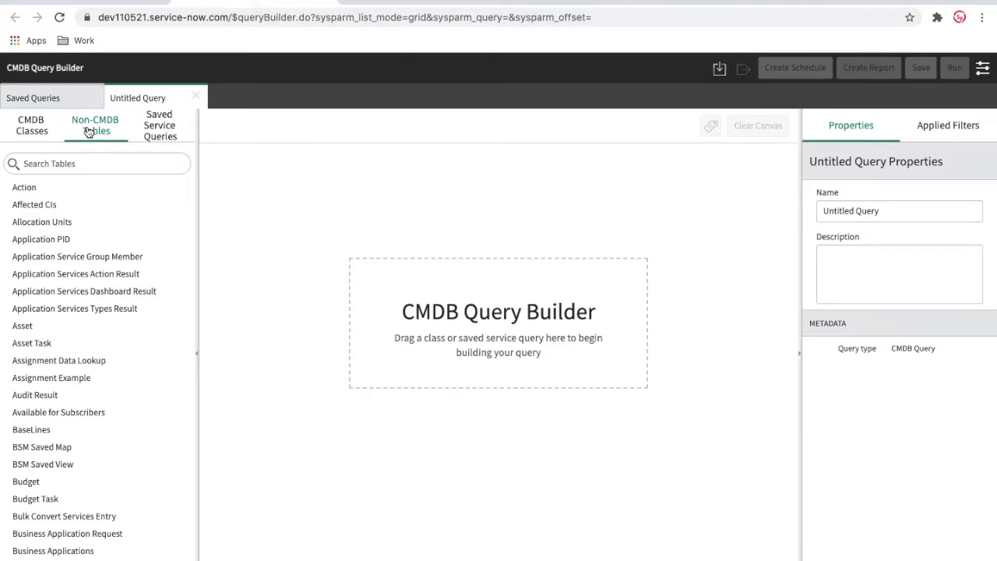
{"action": "left_click", "coordinate": [44, 133]}
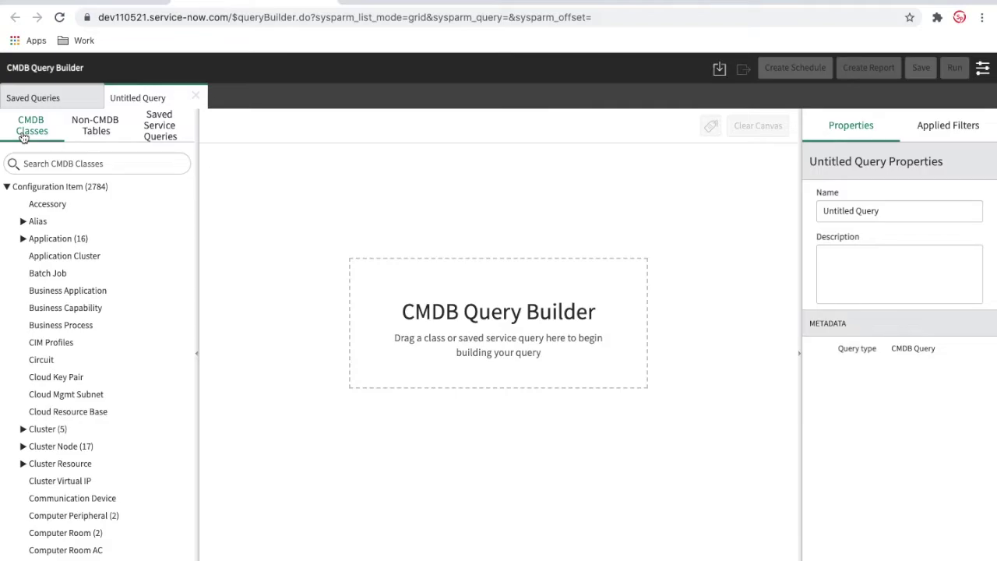
Show the current changes in the details of OWA-SD-01's dependency map, view its record, and return to the Query Builder
{"action": "left_click", "coordinate": [707, 3]}
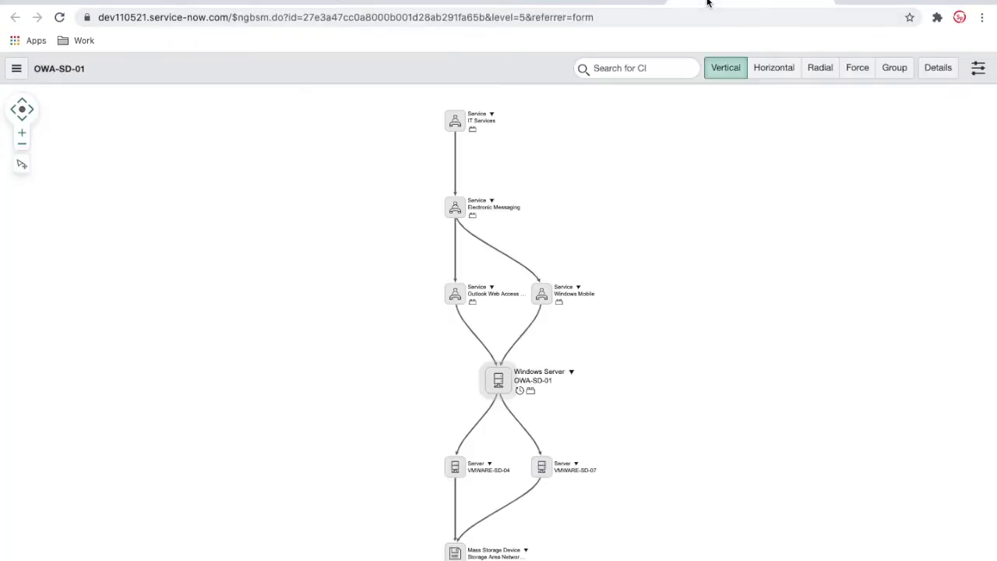
{"action": "left_click", "coordinate": [932, 70]}
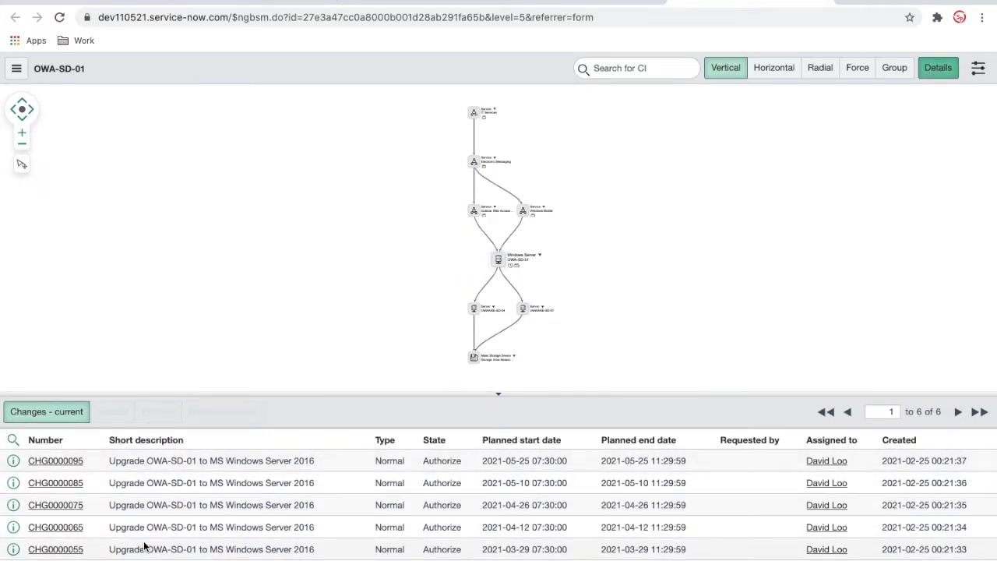
{"action": "left_click", "coordinate": [593, 2]}
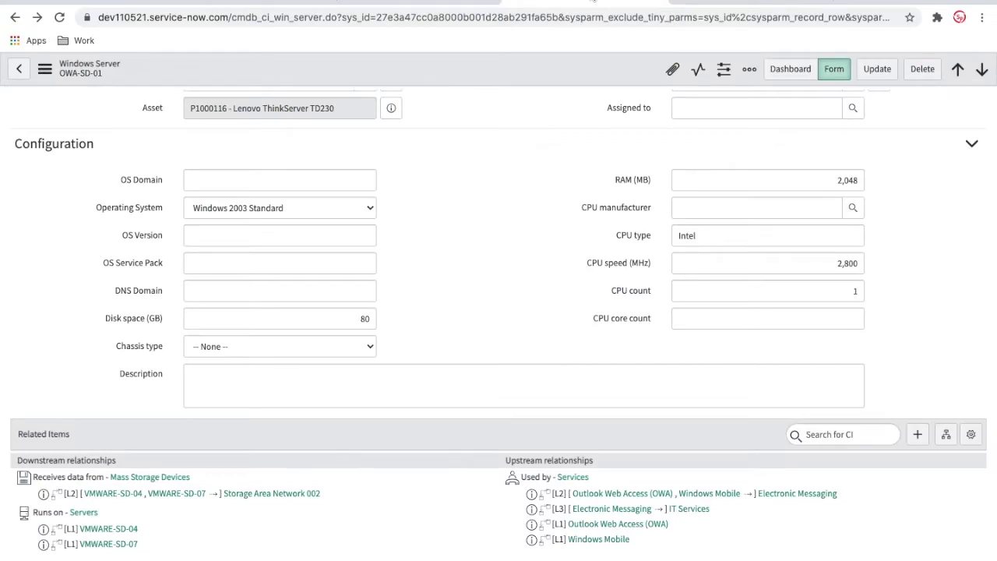
{"action": "left_click", "coordinate": [107, 3]}
{"action": "left_click", "coordinate": [238, 2]}
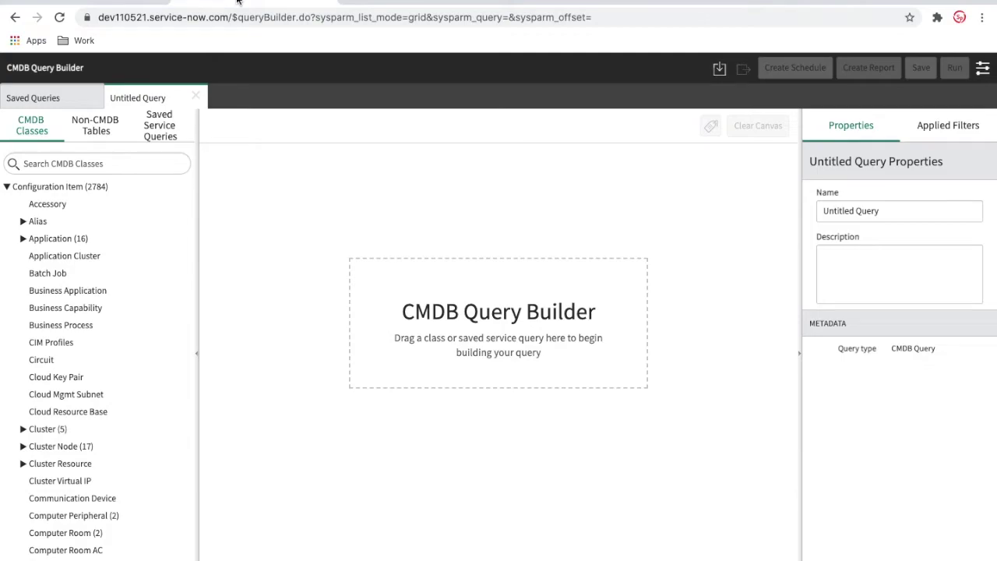
Search the CMDB classes for "wind" and place Windows Server on the canvas as the starting node
{"action": "left_click", "coordinate": [76, 168]}
{"action": "type", "text": "wind"}
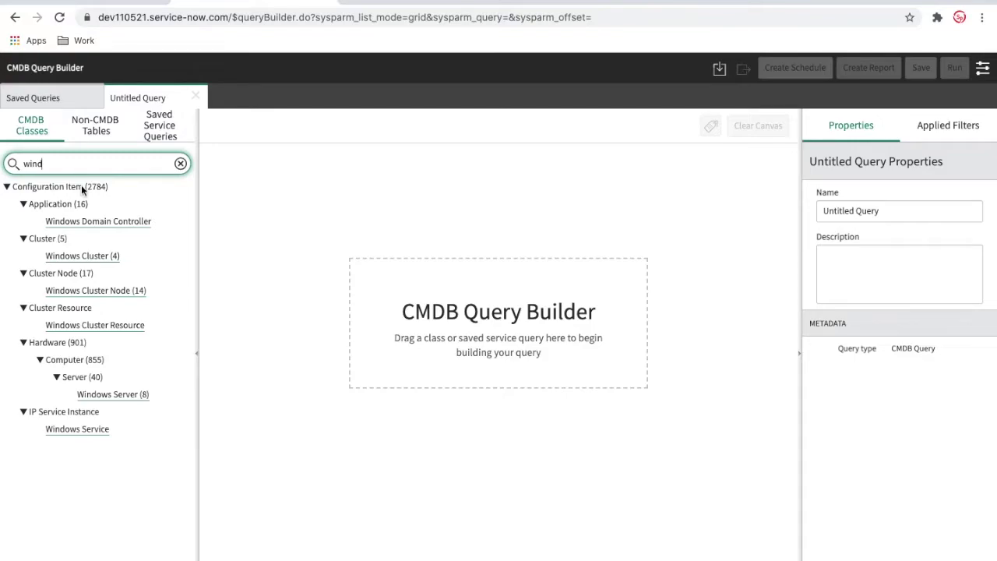
{"action": "left_click_drag", "start_coordinate": [111, 394], "coordinate": [440, 351]}
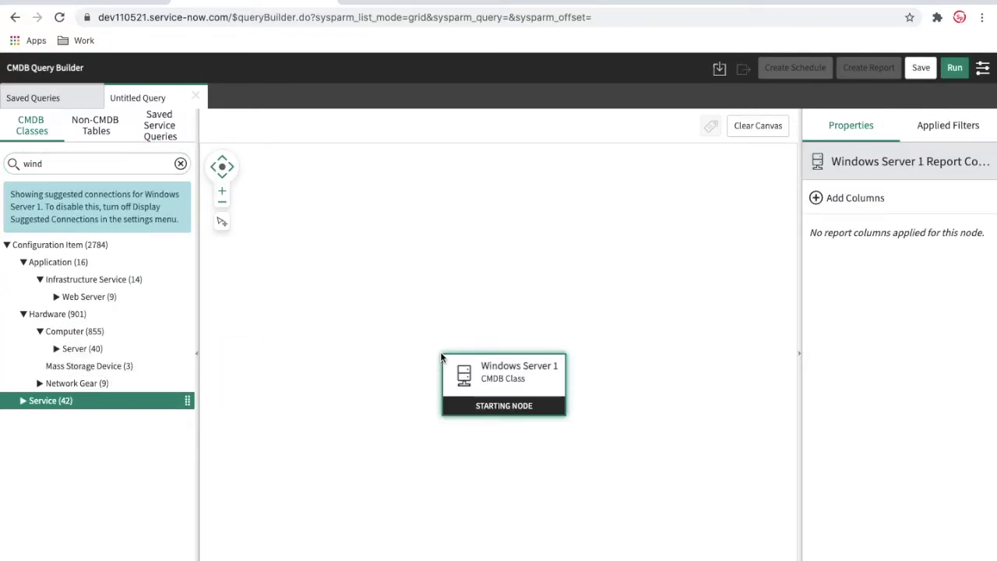
Search the non-CMDB tables for "change" and place Change Request on the canvas beside the Windows Server node
{"action": "left_click", "coordinate": [103, 132]}
{"action": "left_click", "coordinate": [102, 163]}
{"action": "type", "text": "chnage"}
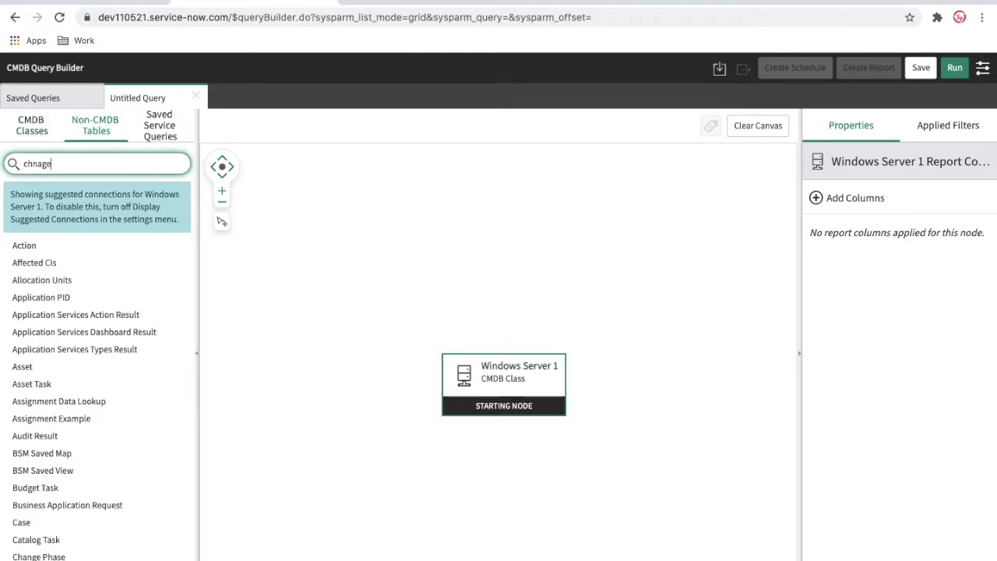
{"action": "key", "text": "BackSpace"}
{"action": "key", "text": "BackSpace"}
{"action": "key", "text": "BackSpace"}
{"action": "key", "text": "BackSpace"}
{"action": "type", "text": "ange"}
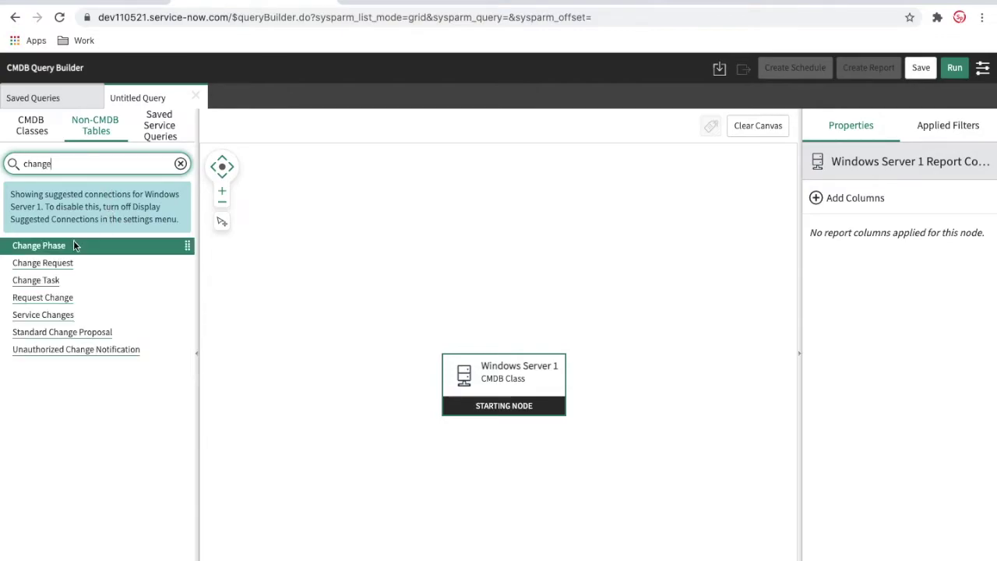
{"action": "left_click_drag", "start_coordinate": [44, 316], "coordinate": [640, 383]}
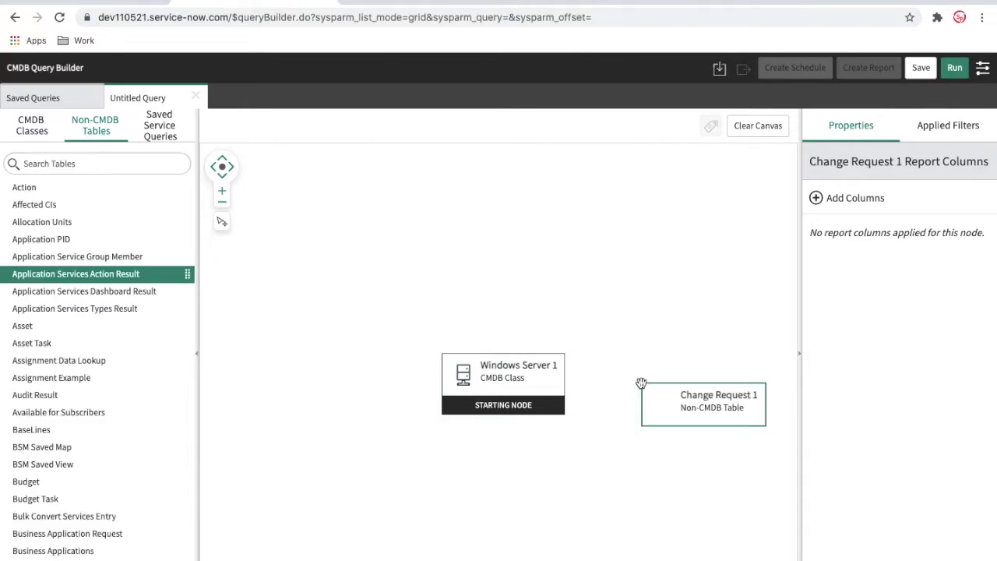
Connect Windows Server 1 to Change Request 1 through the Configuration item reference column and run the query
{"action": "mouse_move", "coordinate": [564, 385]}
{"action": "left_click_drag", "start_coordinate": [564, 385], "coordinate": [646, 407]}
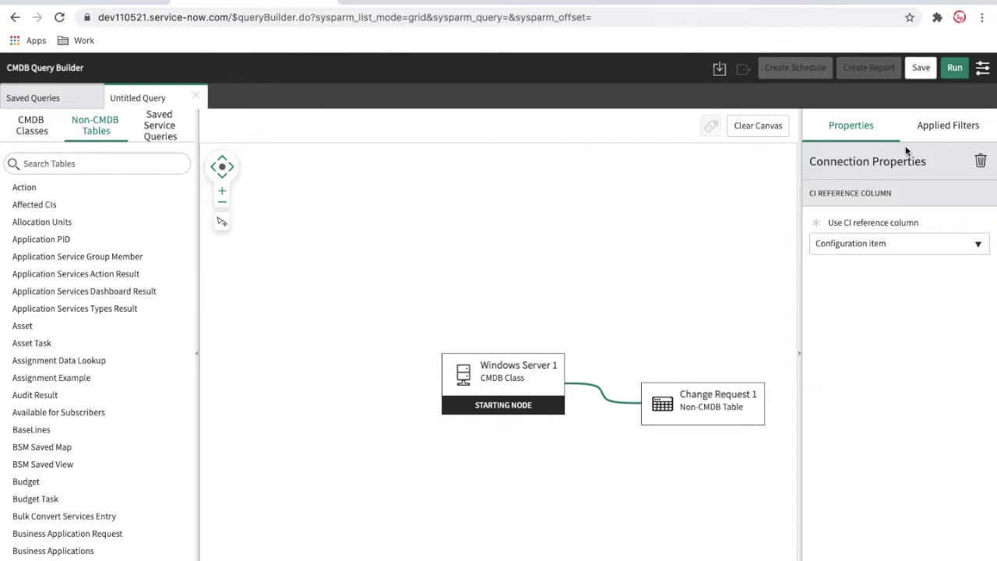
{"action": "left_click", "coordinate": [954, 72]}
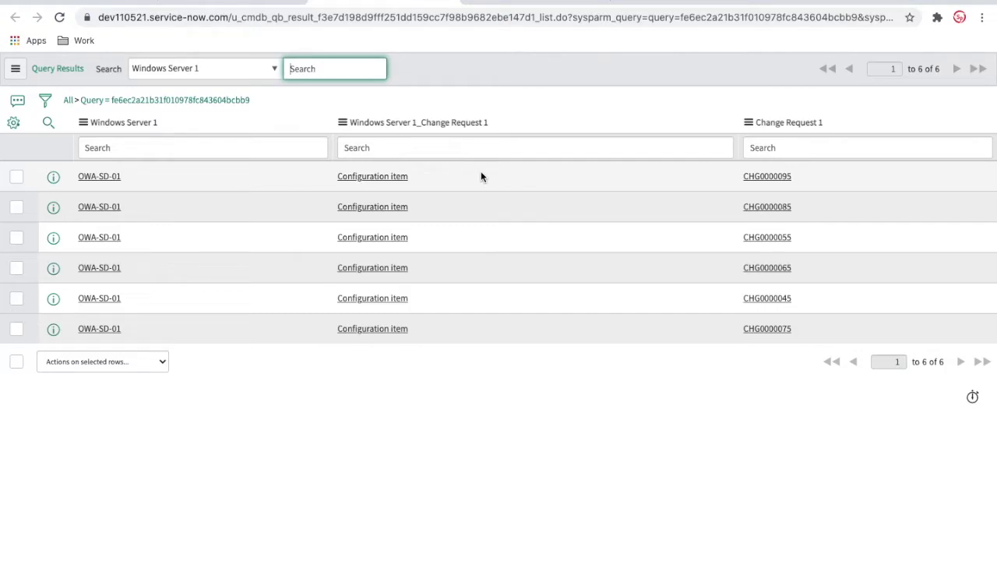
Review the related items on the OWA-SD-01 record and its dependency map, hiding the map's change details
{"action": "left_click", "coordinate": [450, 1]}
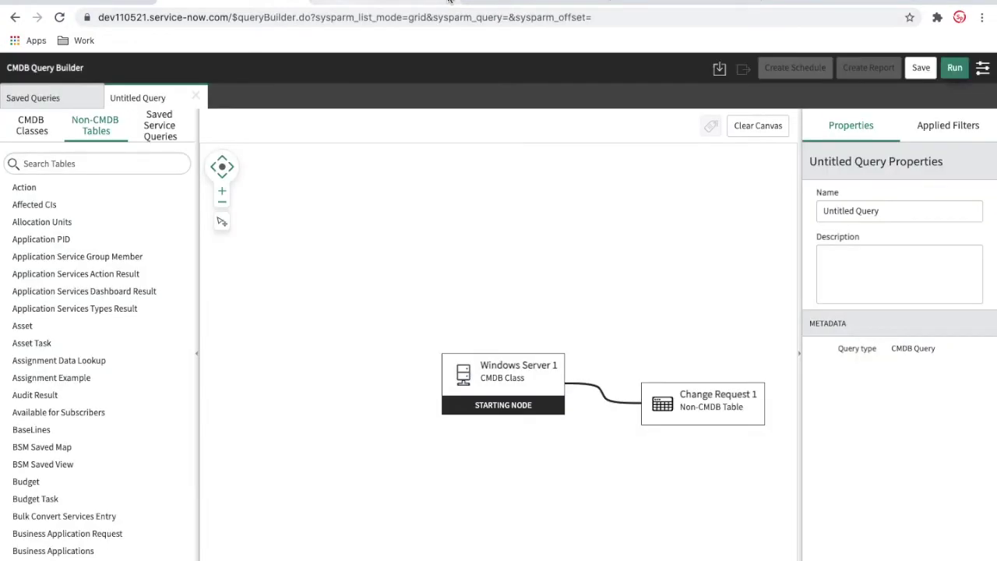
{"action": "left_click", "coordinate": [517, 2]}
{"action": "scroll", "coordinate": [422, 296], "scroll_direction": "down", "scroll_amount": 1}
{"action": "scroll", "coordinate": [423, 297], "scroll_direction": "down", "scroll_amount": 1}
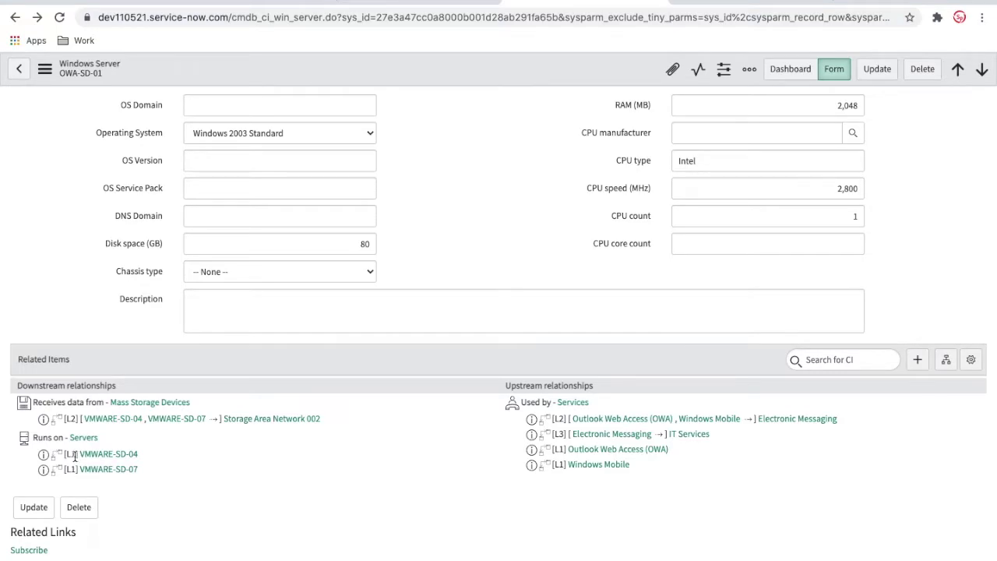
{"action": "left_click", "coordinate": [707, 2]}
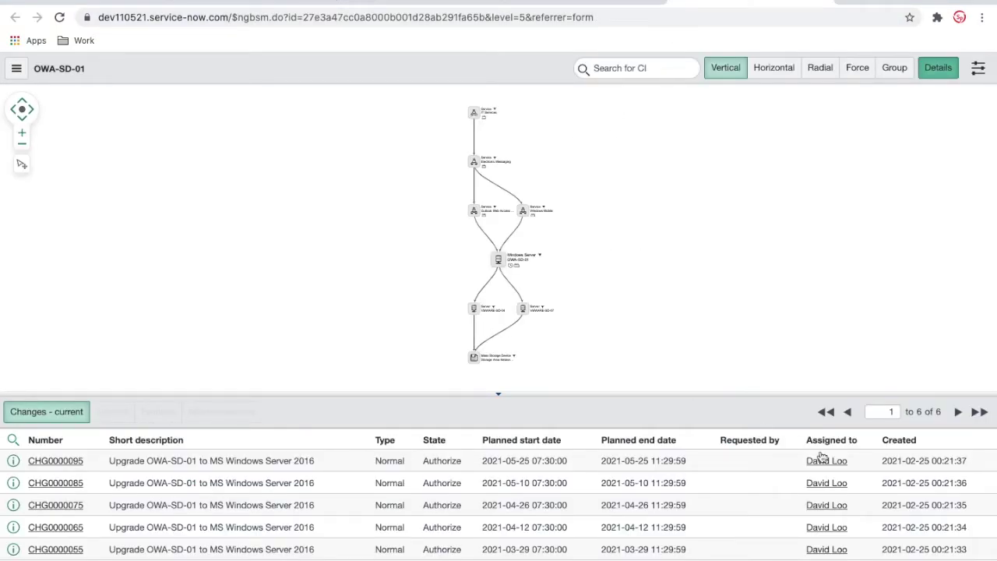
{"action": "left_click", "coordinate": [943, 76]}
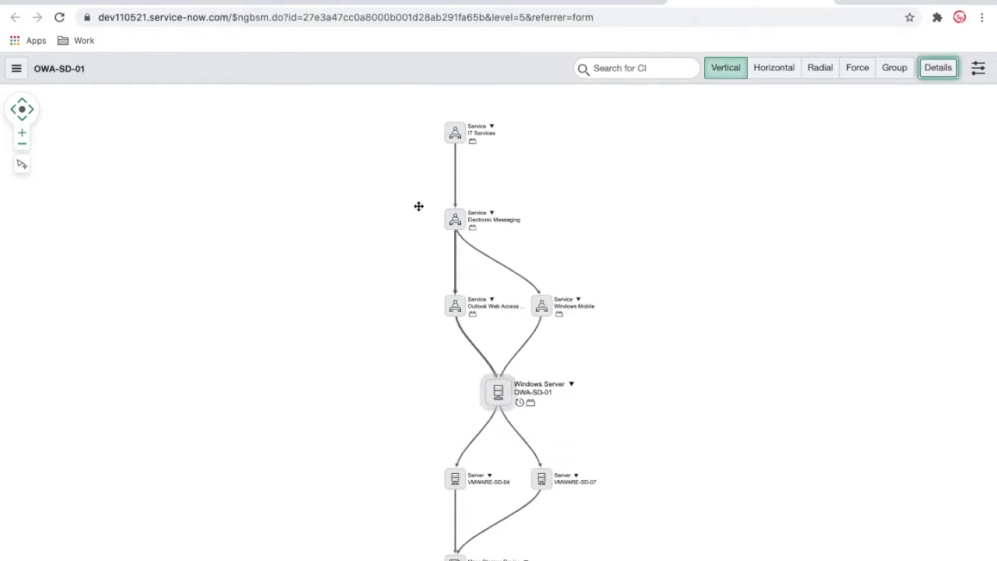
Delete the Change Request 1 node from the query and move Windows Server 1 toward the canvas's upper left
{"action": "left_click", "coordinate": [304, 4]}
{"action": "mouse_move", "coordinate": [762, 397]}
{"action": "left_click", "coordinate": [754, 373]}
{"action": "mouse_move", "coordinate": [545, 382]}
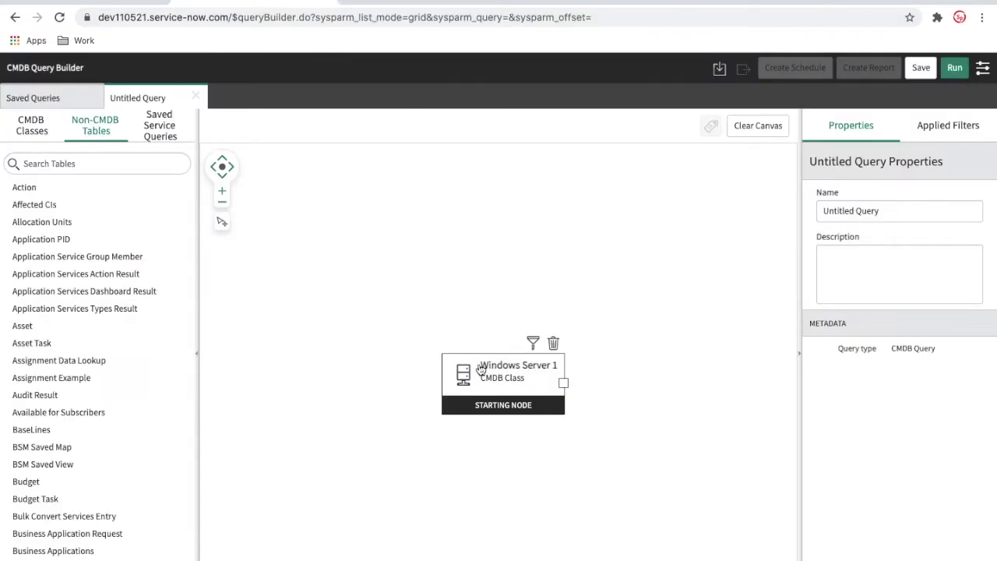
{"action": "left_click_drag", "start_coordinate": [479, 365], "coordinate": [356, 276]}
Search the CMDB classes for "server", place the Server class on the canvas and connect Windows Server 1 to it
{"action": "left_click", "coordinate": [38, 134]}
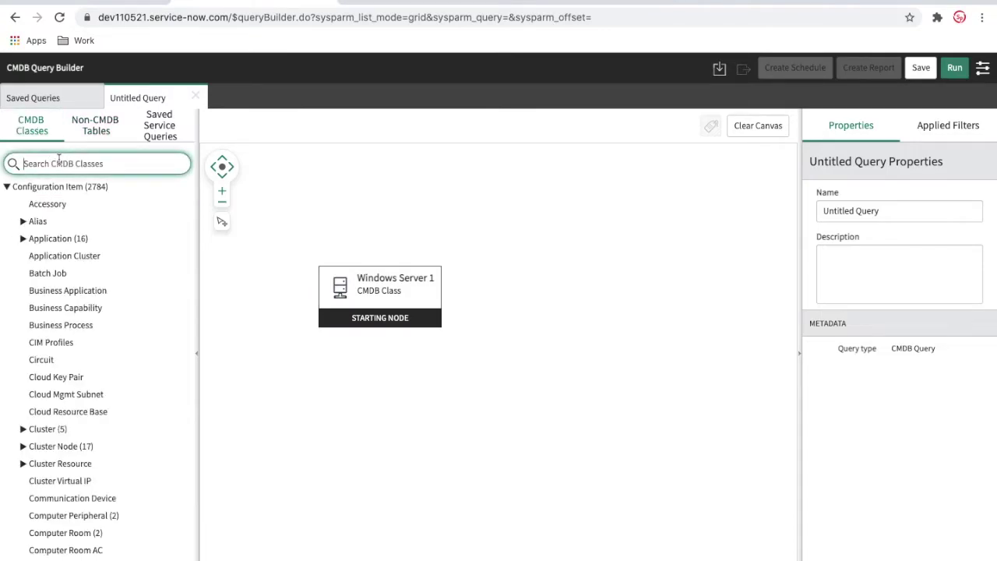
{"action": "type", "text": "server"}
{"action": "scroll", "coordinate": [128, 405], "scroll_direction": "down", "scroll_amount": 15}
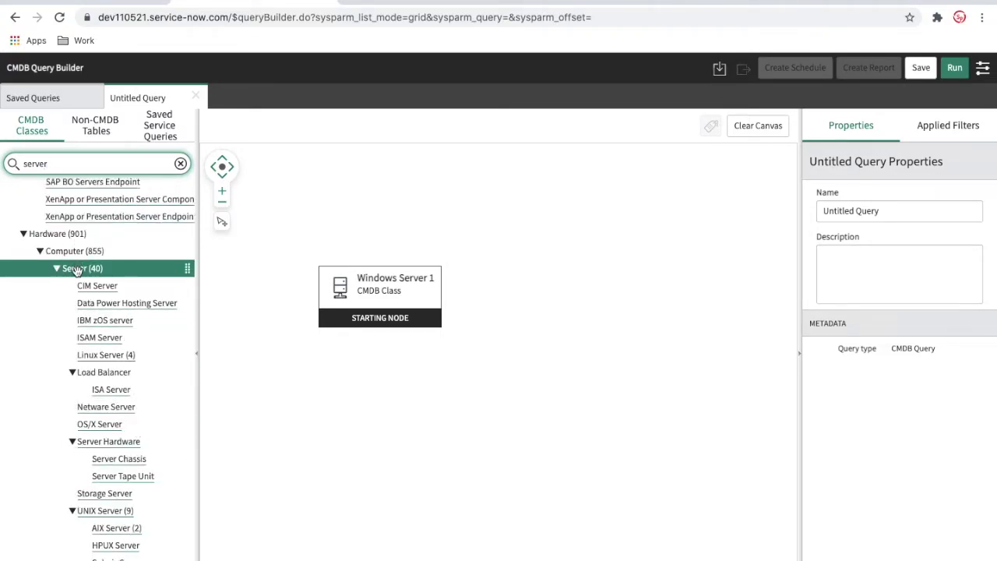
{"action": "left_click_drag", "start_coordinate": [75, 269], "coordinate": [567, 290]}
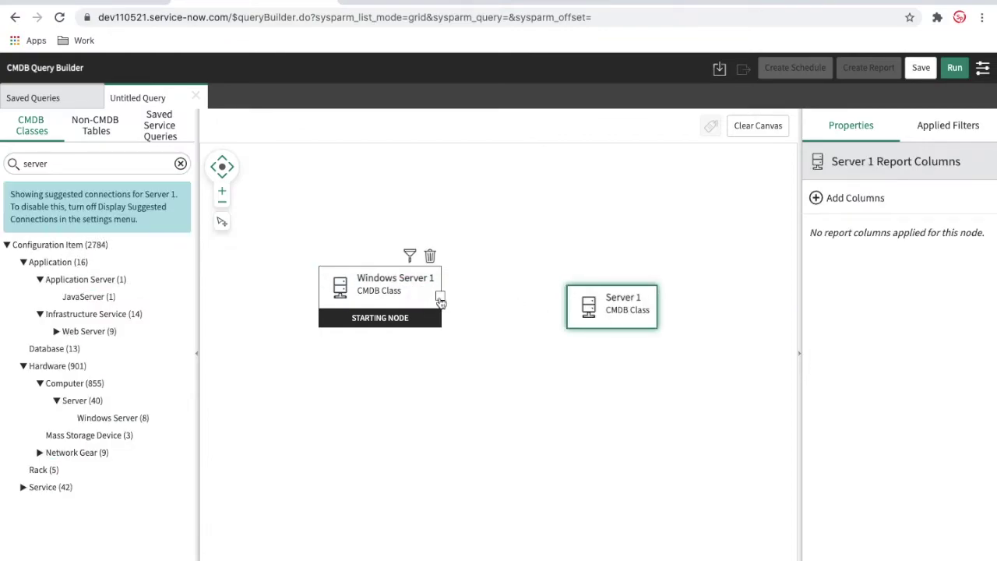
{"action": "left_click_drag", "start_coordinate": [440, 295], "coordinate": [568, 310]}
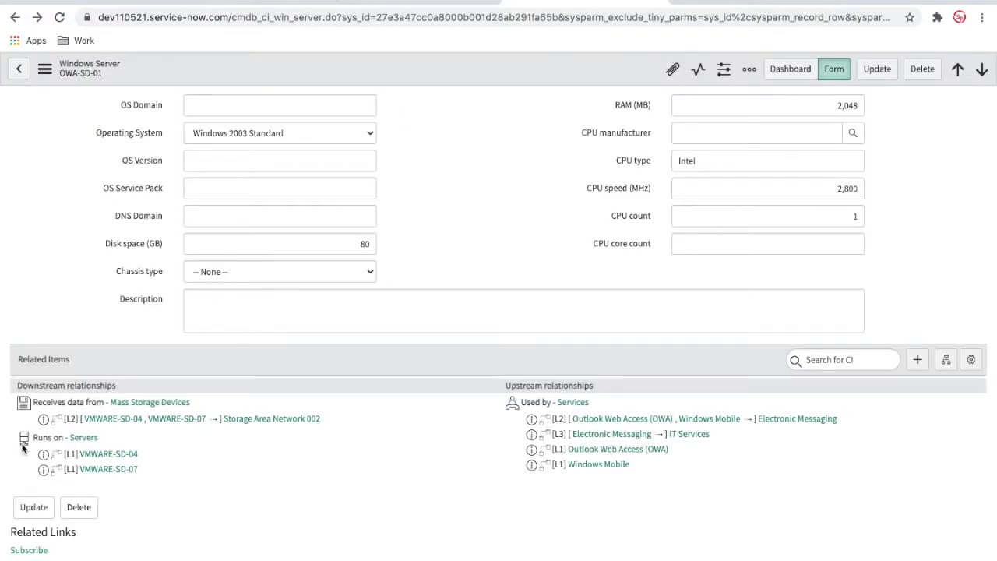
Add the Runs on::Runs relationship type to the connection between Windows Server 1 and Server 1 and run the query
{"action": "left_click", "coordinate": [285, 2]}
{"action": "left_click", "coordinate": [880, 480]}
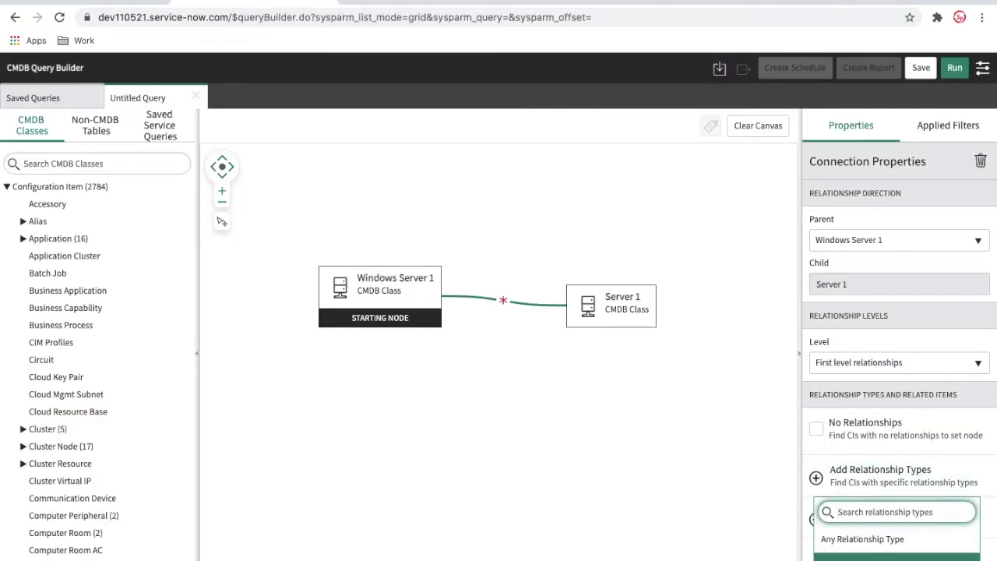
{"action": "left_click", "coordinate": [865, 555]}
{"action": "left_click", "coordinate": [872, 525]}
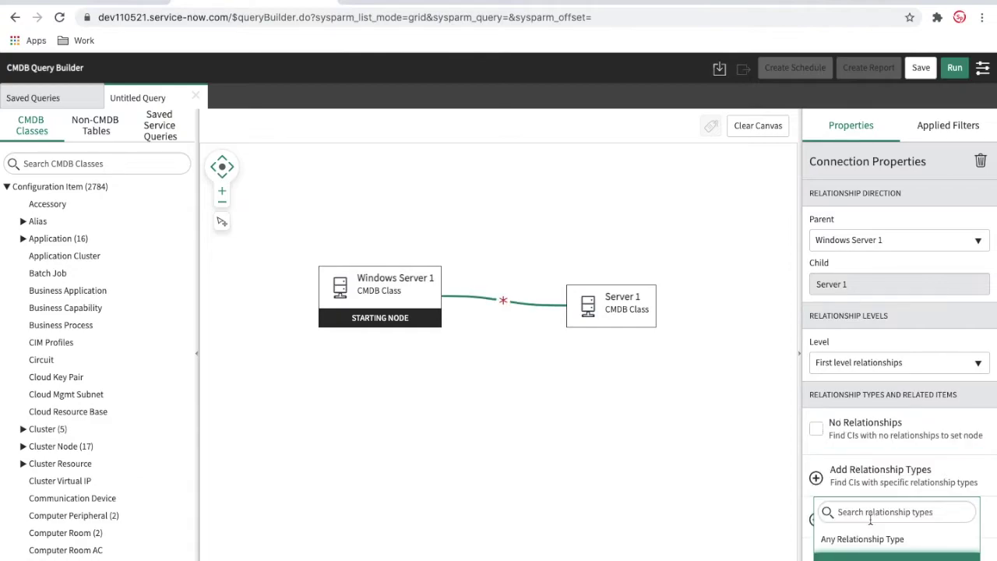
{"action": "left_click", "coordinate": [921, 558]}
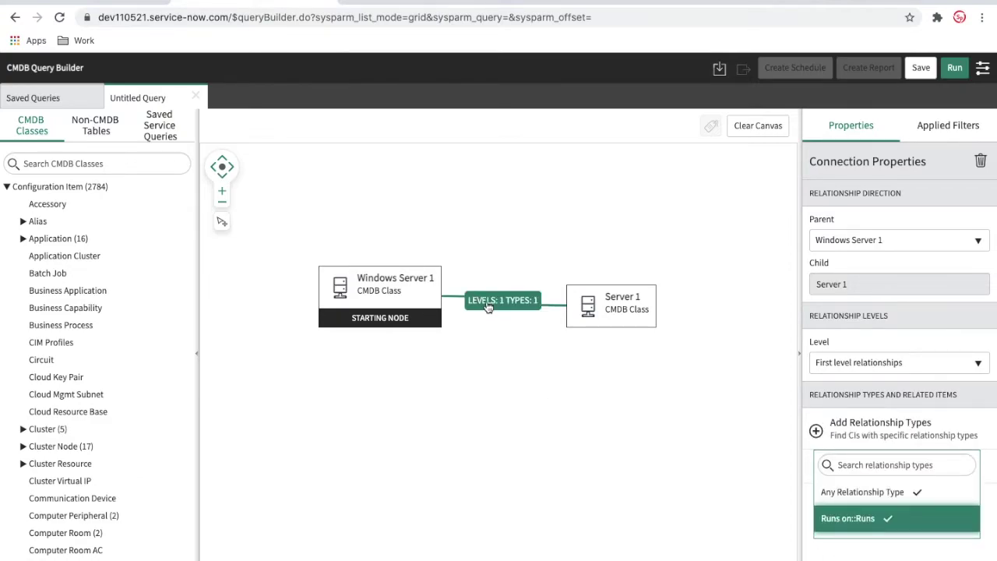
{"action": "left_click", "coordinate": [955, 68]}
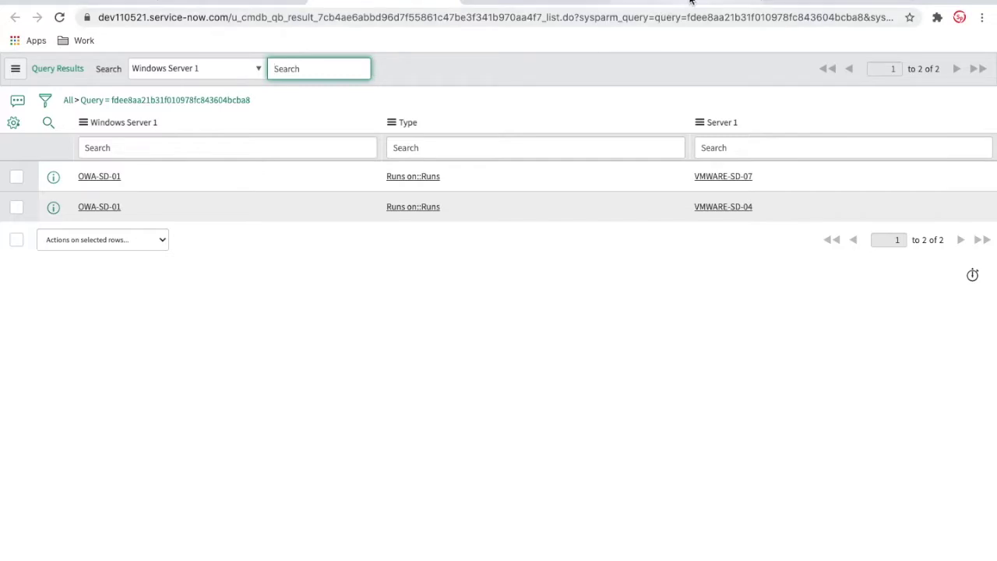
Examine the downstream servers and the mass storage device in the OWA-SD-01 dependency map
{"action": "left_click", "coordinate": [749, 4]}
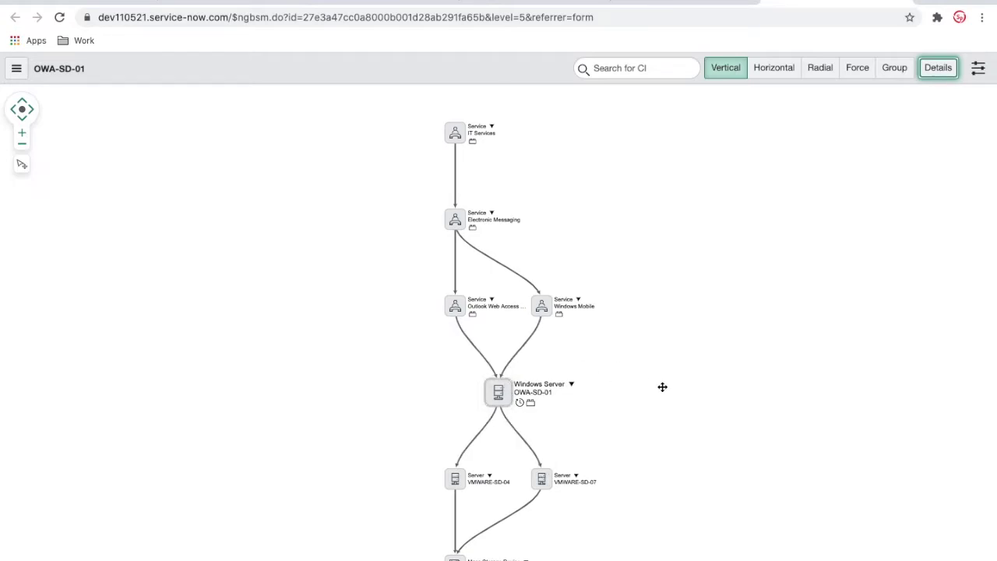
{"action": "scroll", "coordinate": [663, 387], "scroll_direction": "down", "scroll_amount": 1}
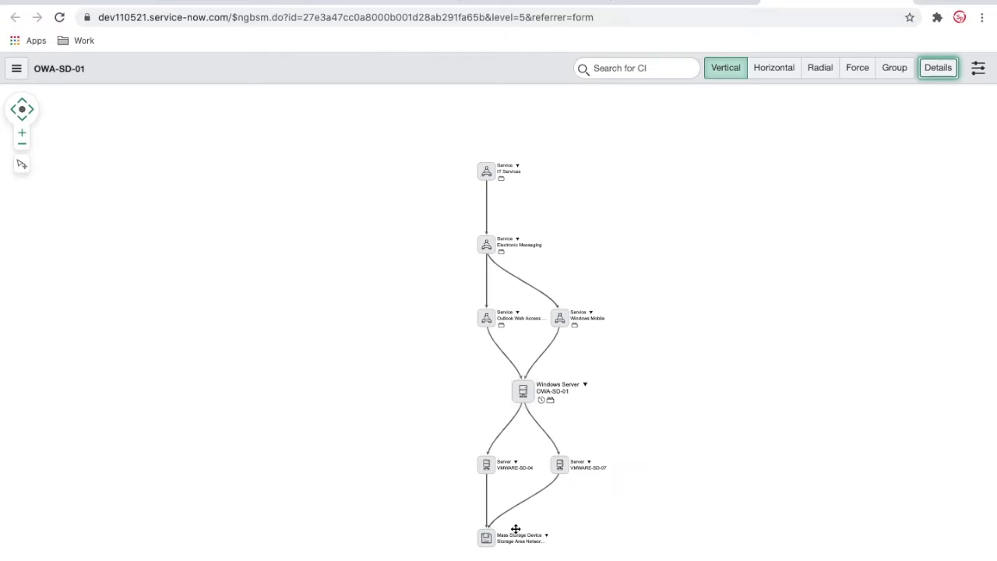
{"action": "left_click_drag", "start_coordinate": [423, 419], "coordinate": [403, 307]}
{"action": "left_click", "coordinate": [22, 133]}
{"action": "left_click", "coordinate": [21, 133]}
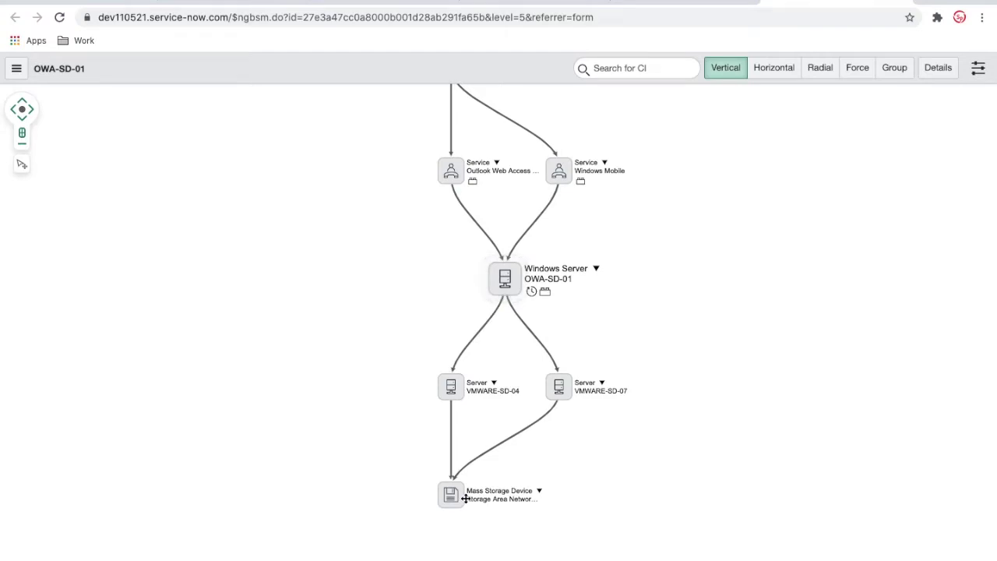
Search the CMDB classes for "mass", place Mass Storage Device below Server 1 in the query and connect Server 1 to it
{"action": "left_click", "coordinate": [248, 2]}
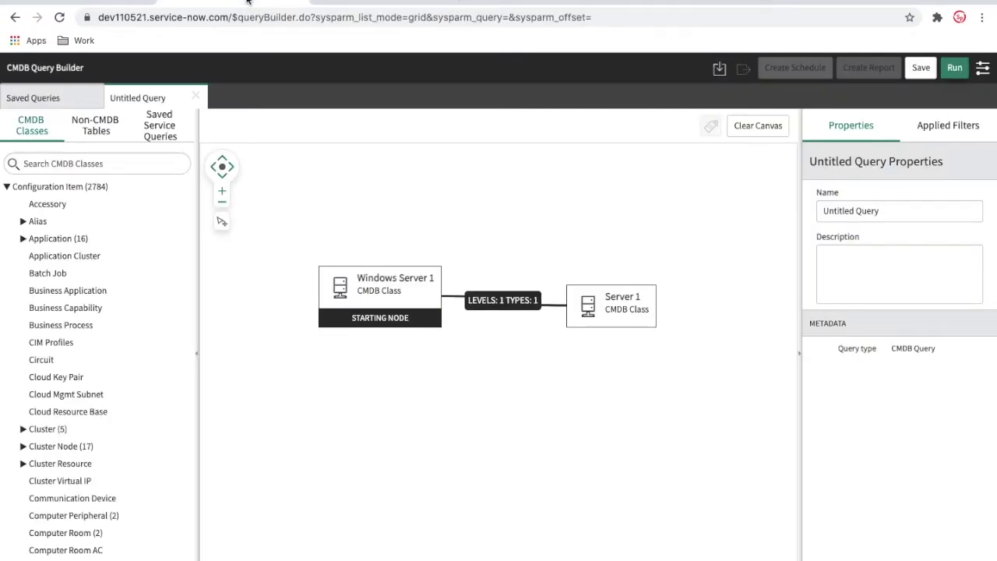
{"action": "left_click", "coordinate": [119, 163]}
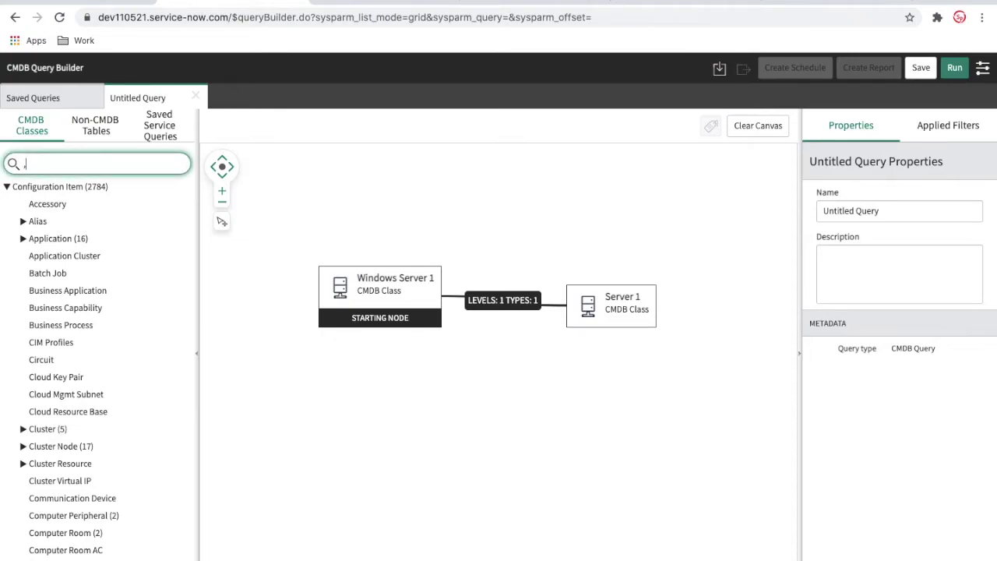
{"action": "type", "text": "mass"}
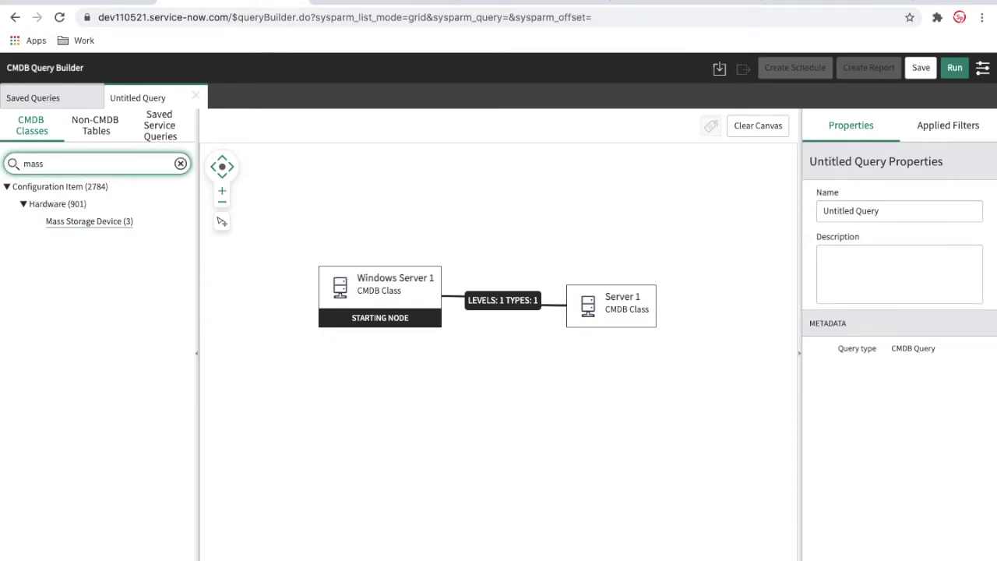
{"action": "left_click_drag", "start_coordinate": [117, 222], "coordinate": [614, 421]}
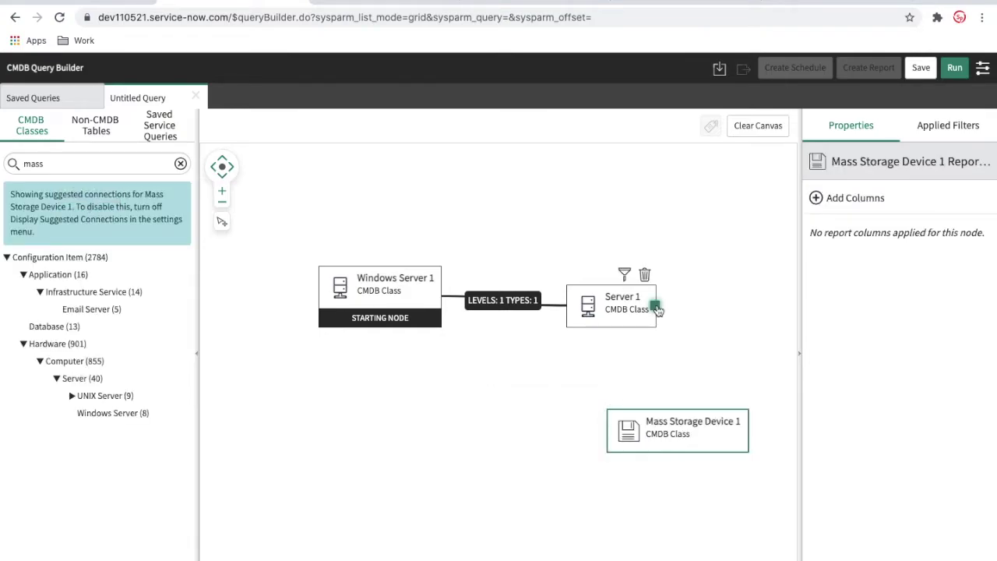
{"action": "left_click", "coordinate": [608, 432]}
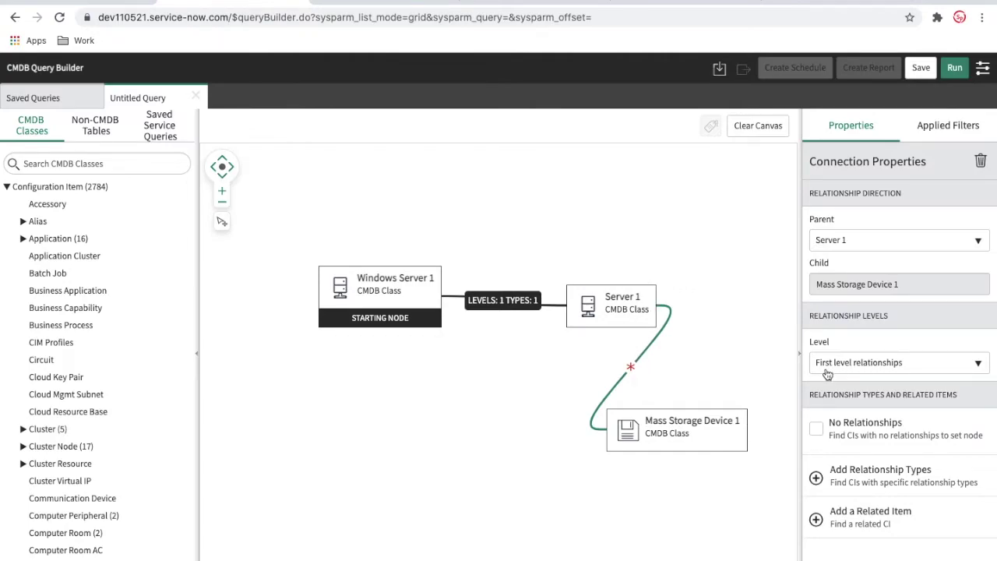
Check the storage relationship on the OWA-SD-01 record, set the new connection to Receives data from::Sends data to, and run the query
{"action": "left_click", "coordinate": [629, 3]}
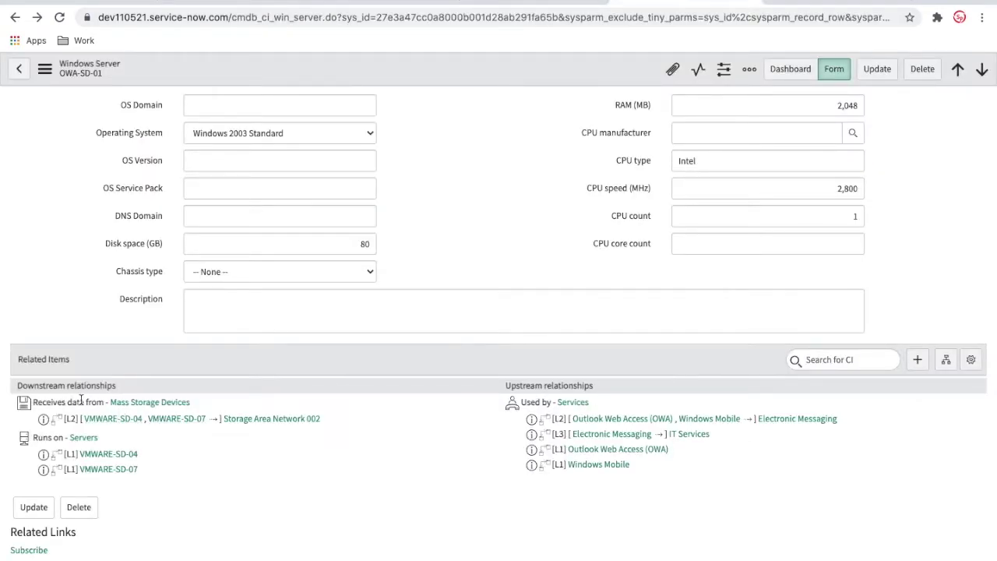
{"action": "left_click", "coordinate": [226, 6]}
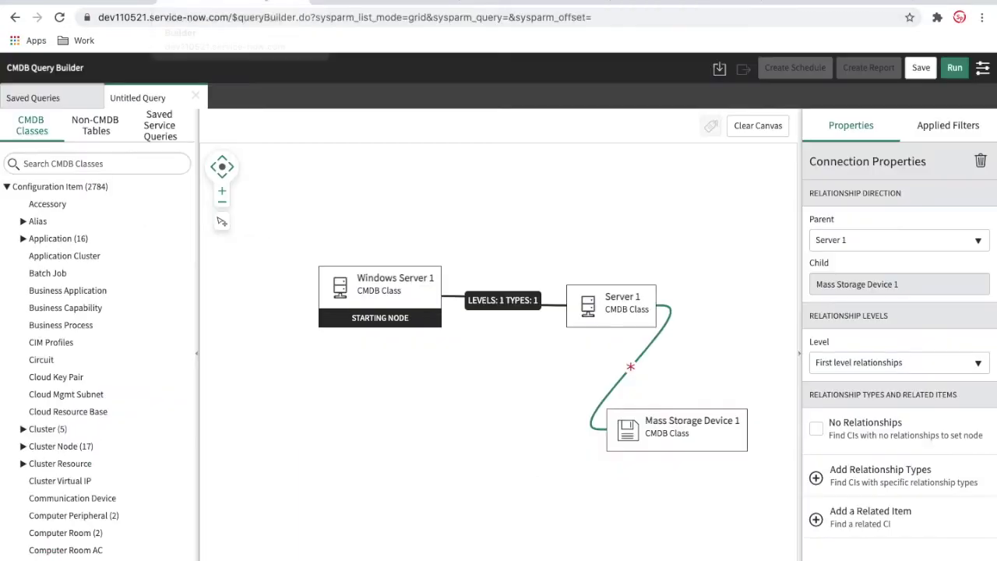
{"action": "left_click", "coordinate": [853, 484]}
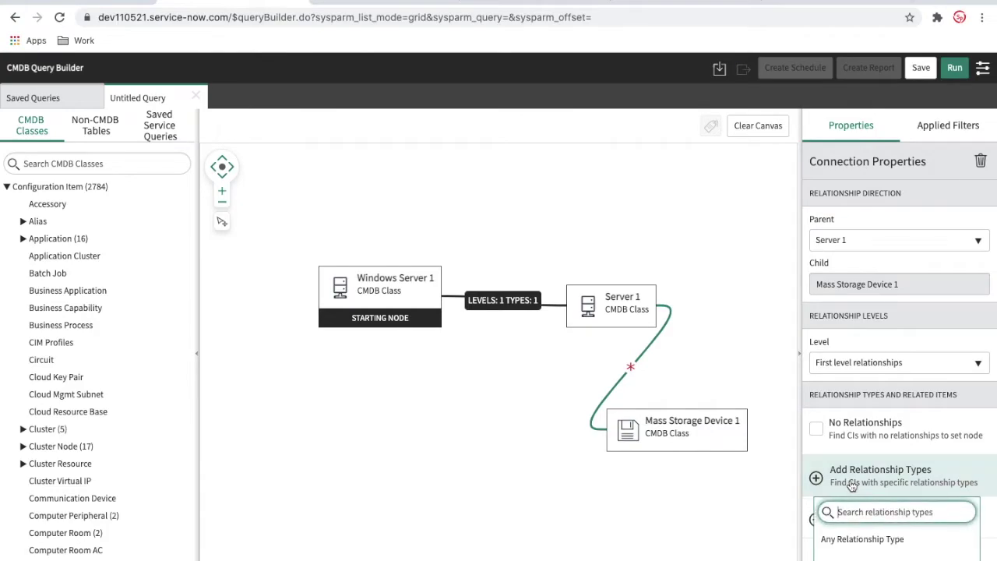
{"action": "left_click", "coordinate": [855, 560]}
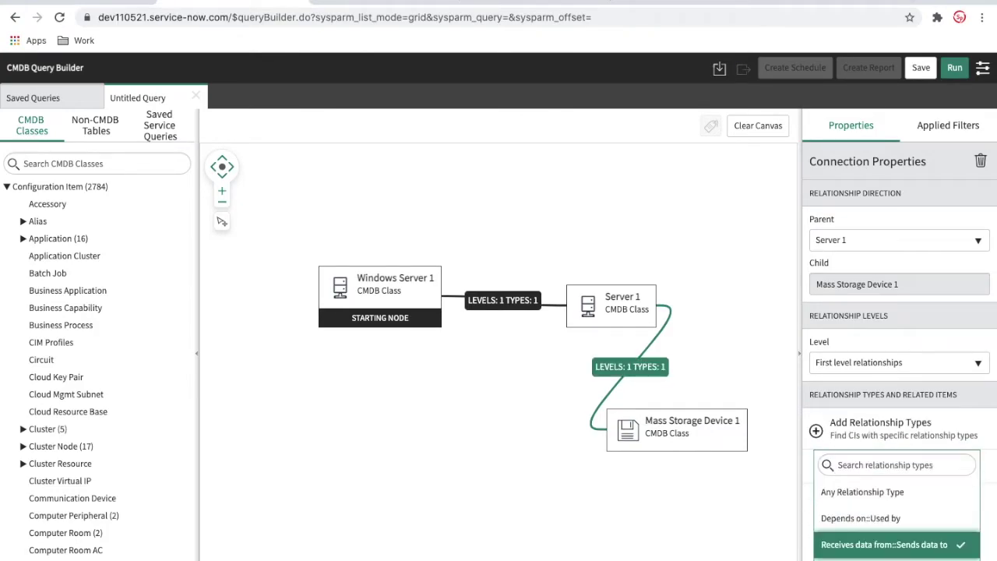
{"action": "left_click", "coordinate": [737, 524]}
{"action": "left_click", "coordinate": [957, 69]}
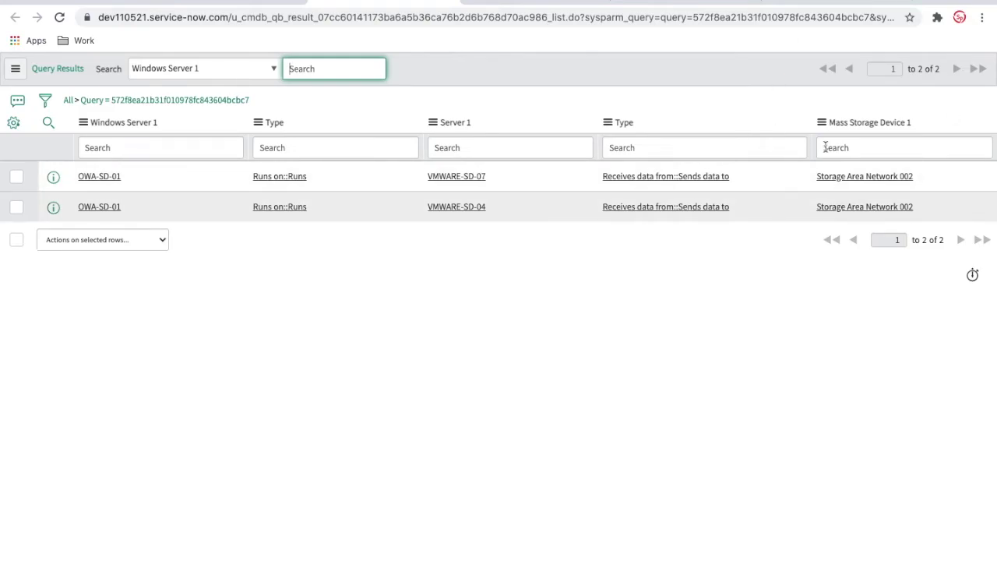
Delete the Server 1 node, move Mass Storage Device 1 up, and connect Windows Server 1 directly to it
{"action": "left_click", "coordinate": [798, 8]}
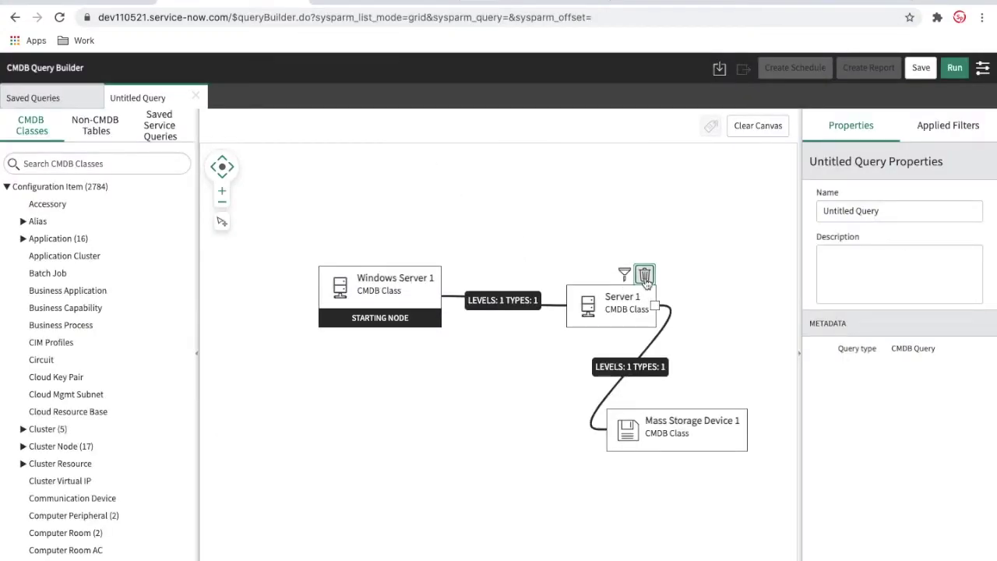
{"action": "left_click", "coordinate": [644, 275]}
{"action": "left_click_drag", "start_coordinate": [676, 427], "coordinate": [655, 322]}
{"action": "left_click", "coordinate": [441, 299]}
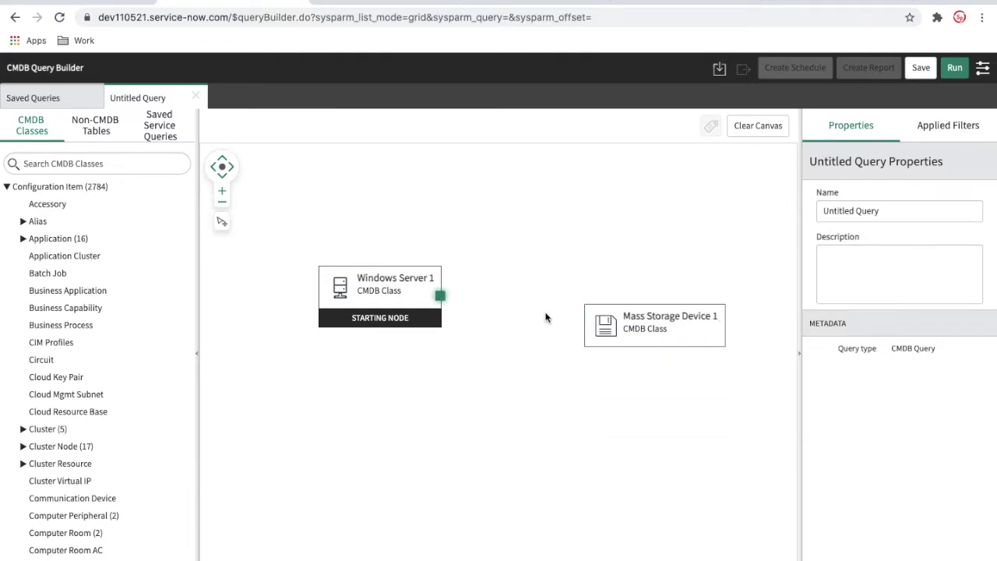
{"action": "left_click", "coordinate": [589, 326]}
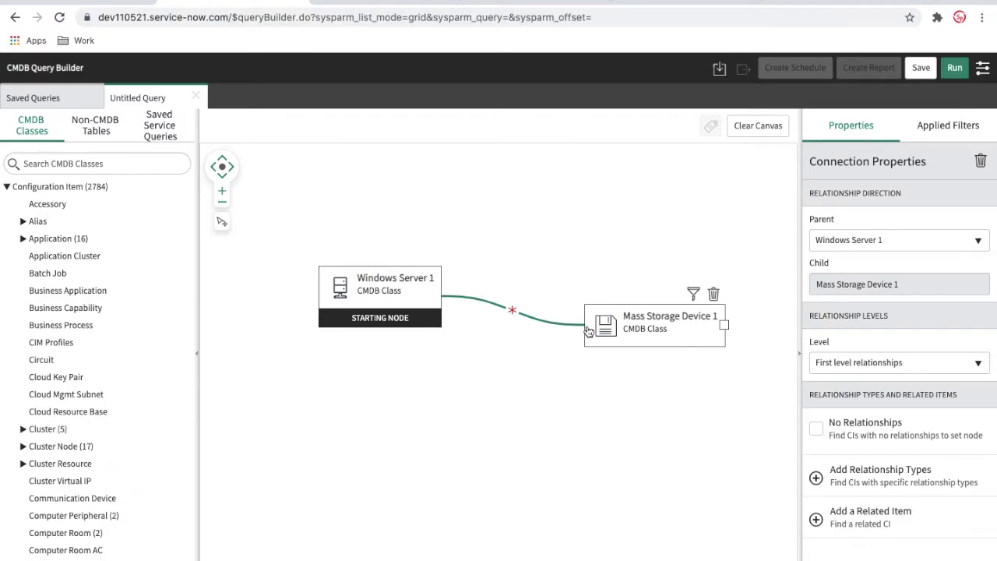
Set the connection's level to Up to 2nd level relationships and run the query
{"action": "left_click", "coordinate": [848, 368]}
{"action": "left_click", "coordinate": [842, 404]}
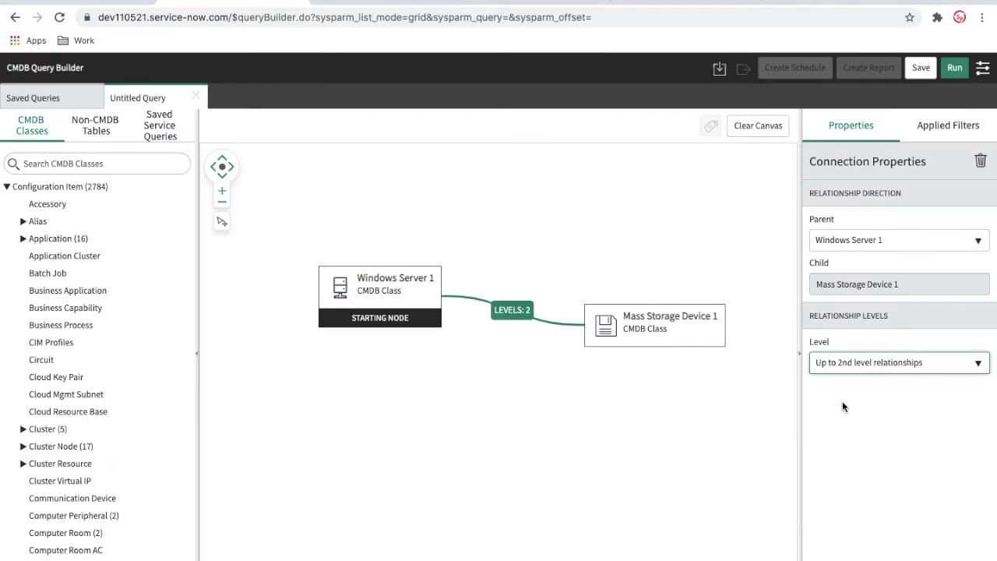
{"action": "left_click", "coordinate": [955, 70]}
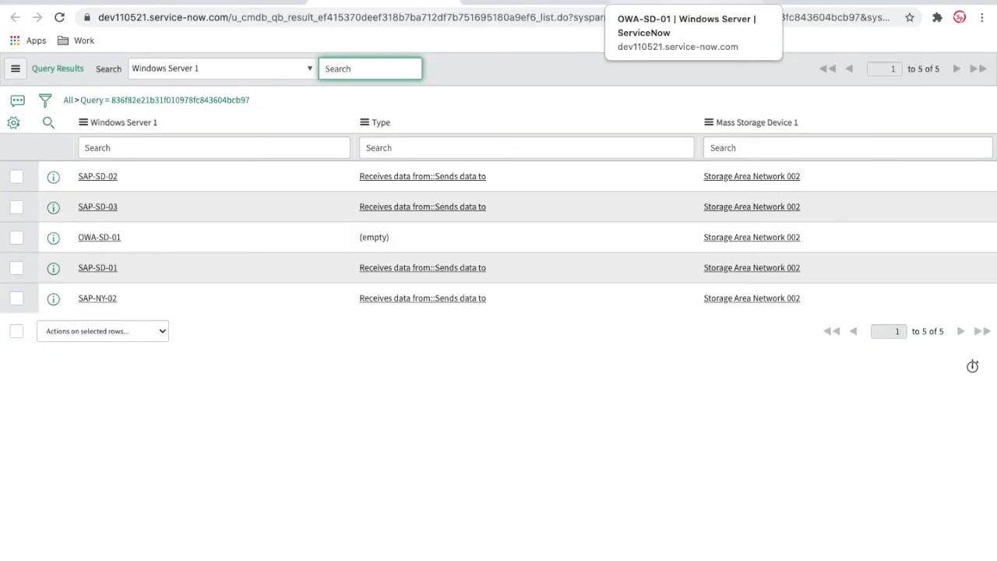
Review the name and the downstream related items on the OWA-SD-01 Windows Server record
{"action": "left_click", "coordinate": [692, 2]}
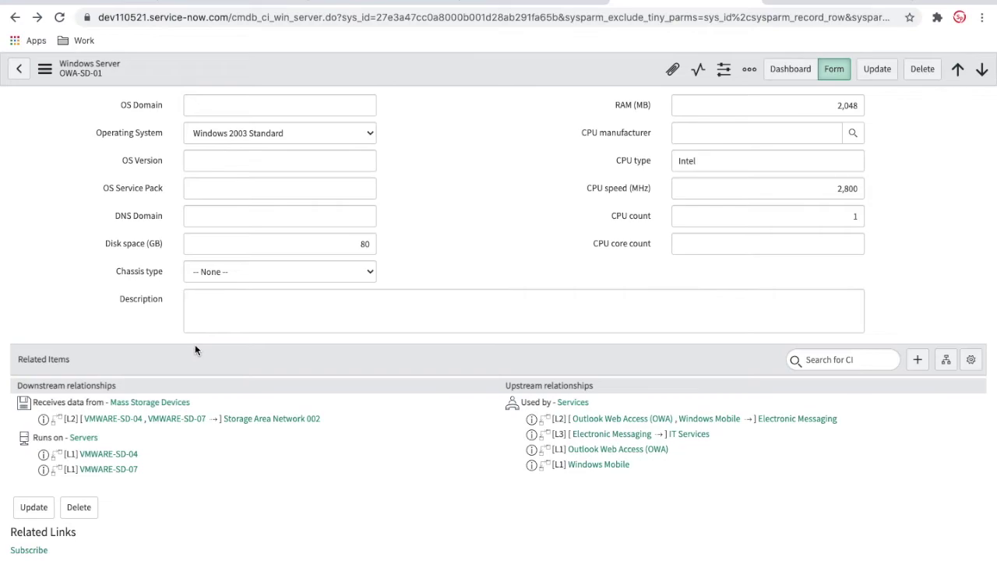
{"action": "scroll", "coordinate": [195, 344], "scroll_direction": "up", "scroll_amount": 1}
{"action": "scroll", "coordinate": [189, 176], "scroll_direction": "up", "scroll_amount": 2}
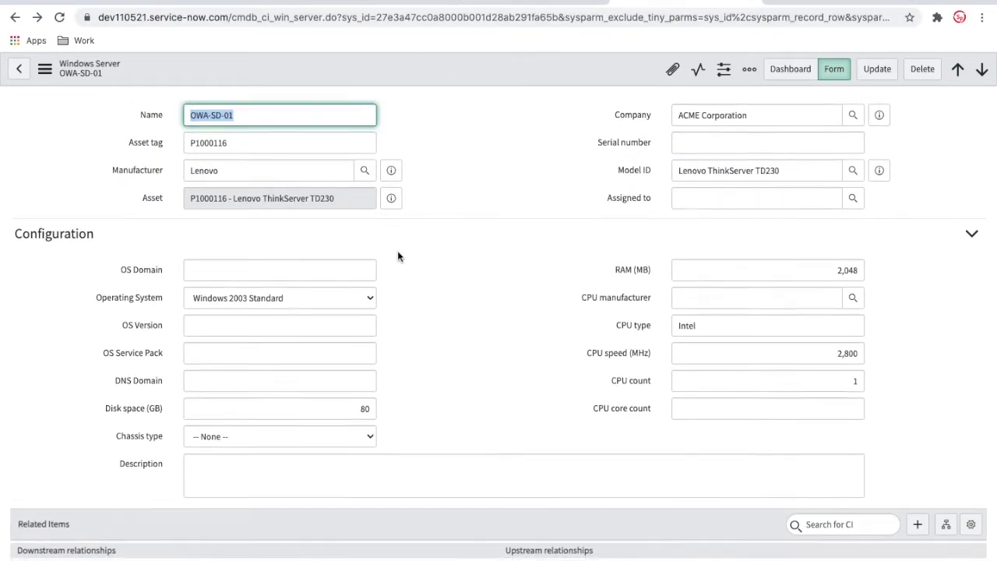
{"action": "scroll", "coordinate": [397, 250], "scroll_direction": "down", "scroll_amount": 2}
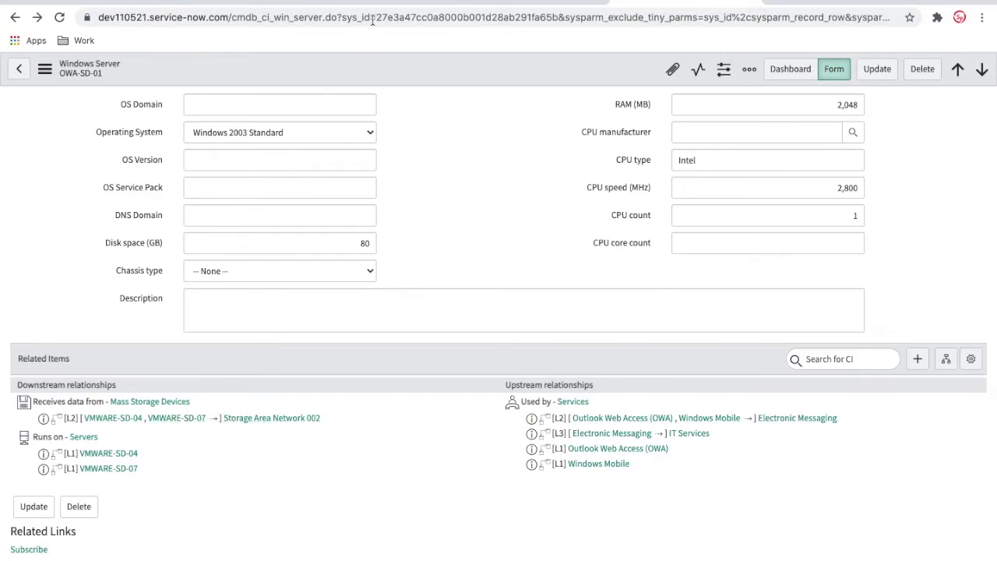
Filter the query results to show only the rows whose Windows Server 1 value matches OWA-SD-01
{"action": "left_click", "coordinate": [372, 5]}
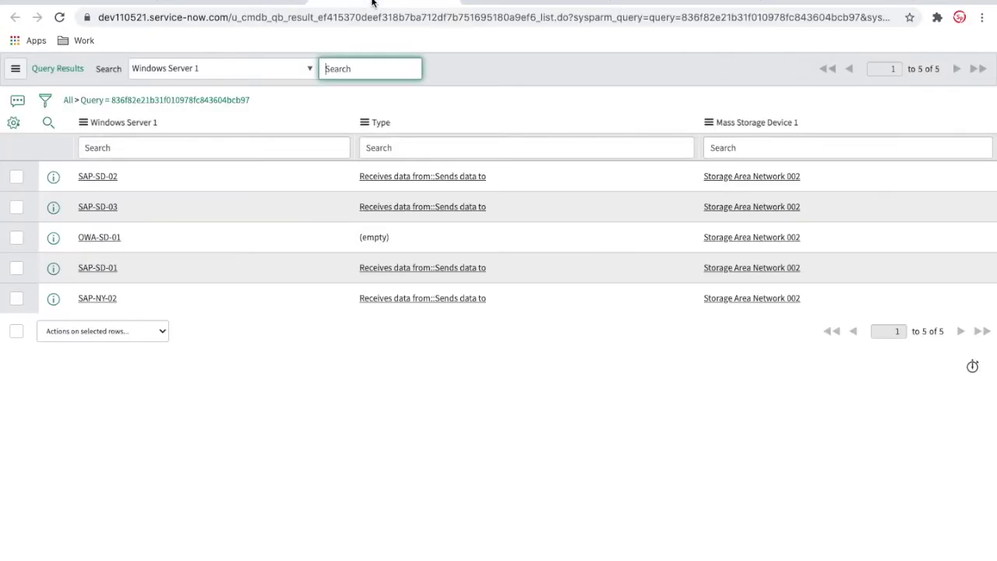
{"action": "right_click", "coordinate": [117, 242]}
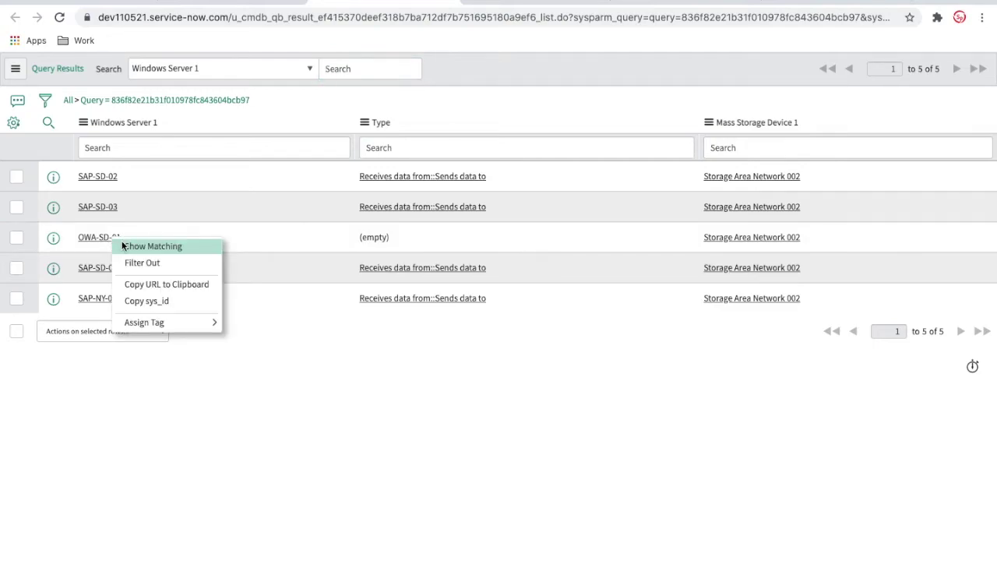
{"action": "left_click", "coordinate": [198, 392]}
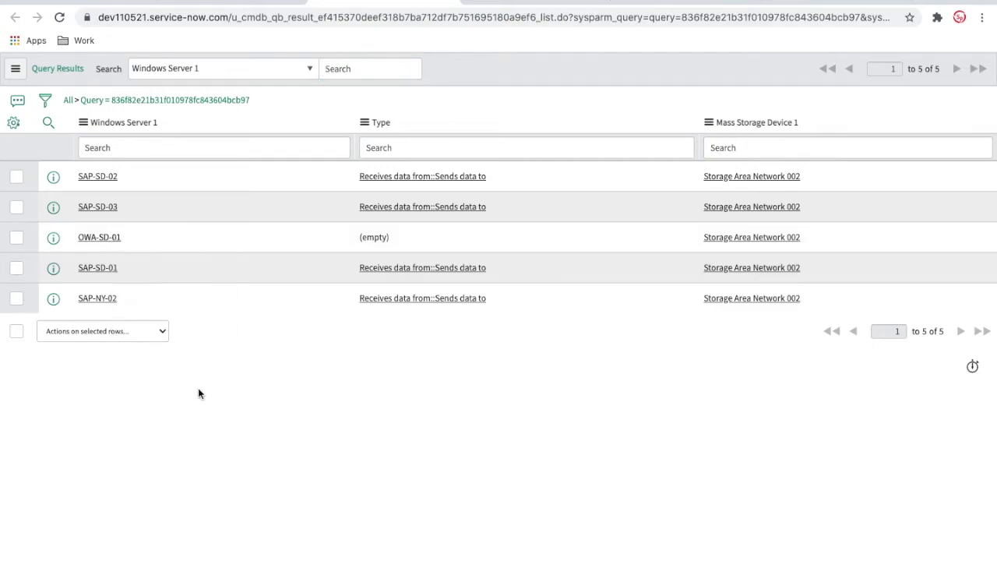
{"action": "right_click", "coordinate": [104, 242]}
{"action": "left_click", "coordinate": [124, 249]}
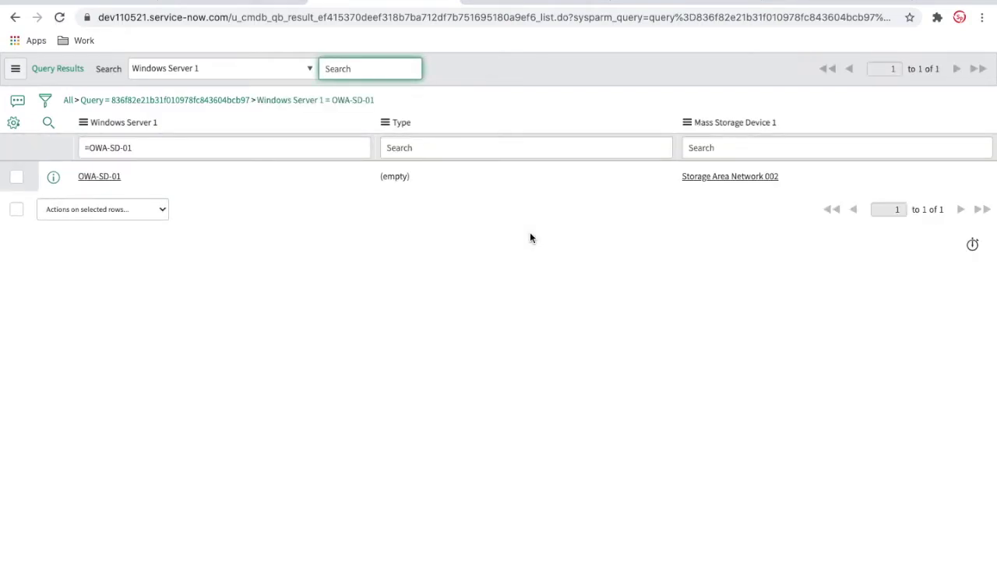
Open the CMDB Dashboard's CMDB View from the main ServiceNow instance
{"action": "left_click", "coordinate": [217, 105]}
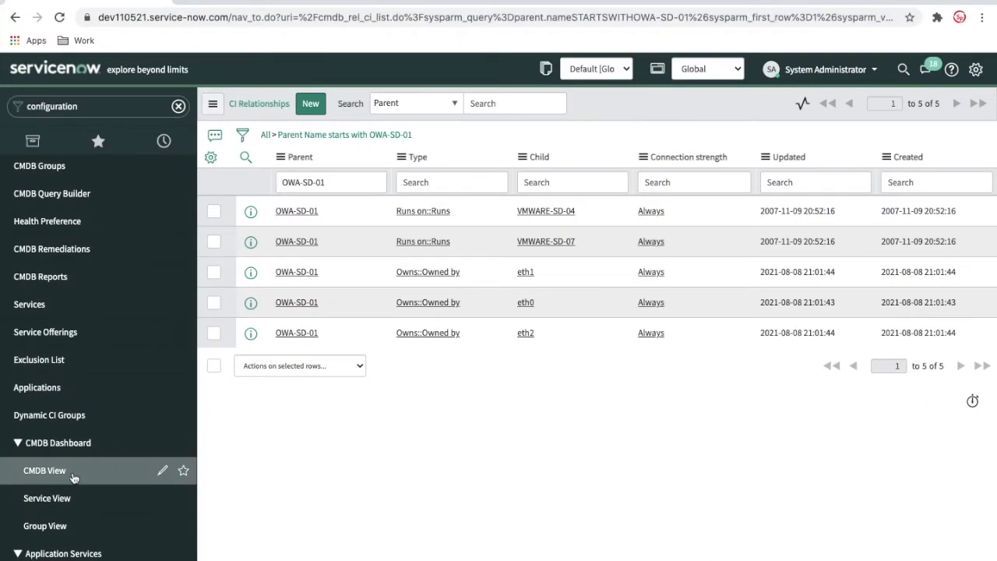
{"action": "left_click", "coordinate": [74, 478]}
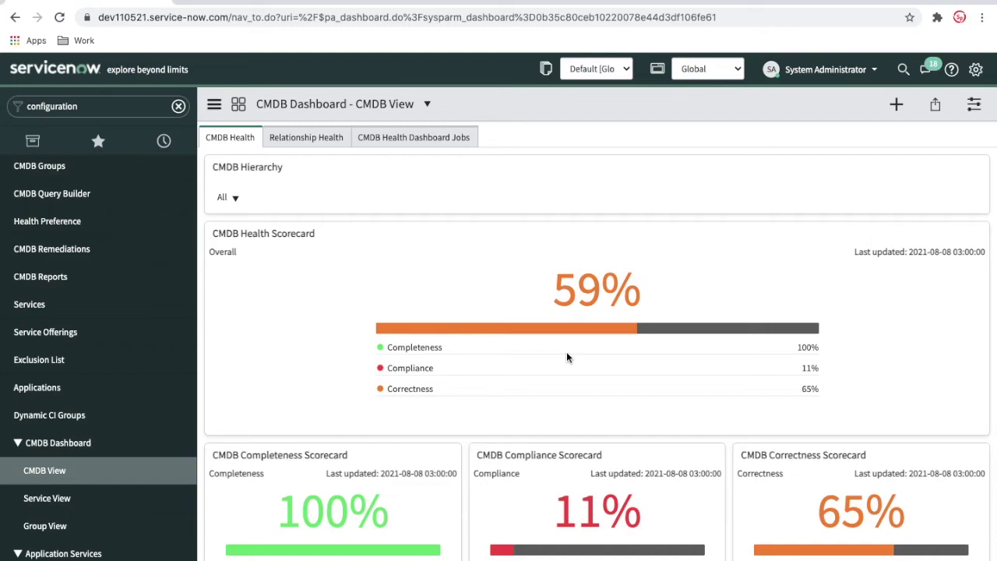
Review the CMDB Health scorecards, the duplicate, orphan and stale CI charts, and the top 10 incident, alert and change generators
{"action": "scroll", "coordinate": [566, 357], "scroll_direction": "down", "scroll_amount": 5}
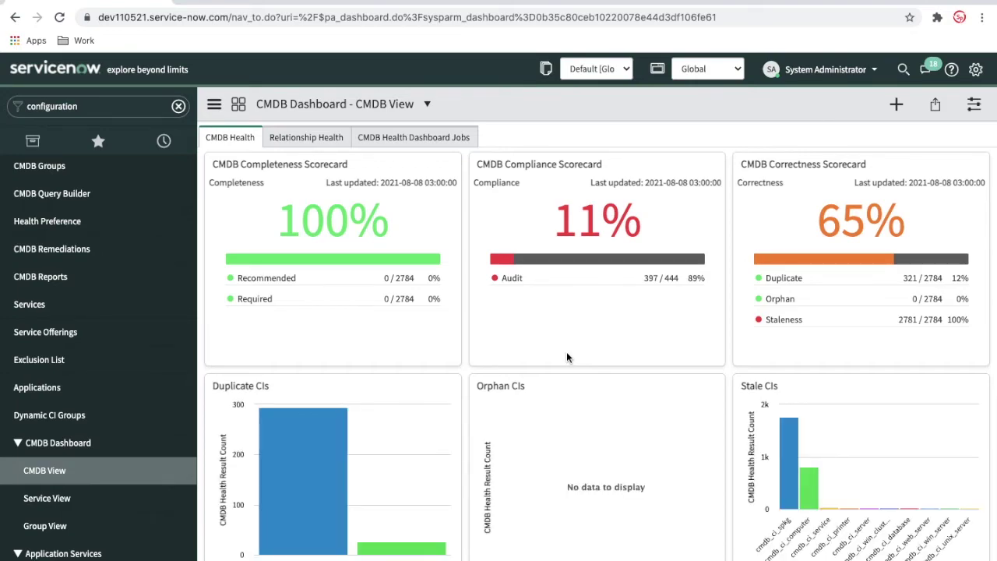
{"action": "scroll", "coordinate": [566, 357], "scroll_direction": "down", "scroll_amount": 1}
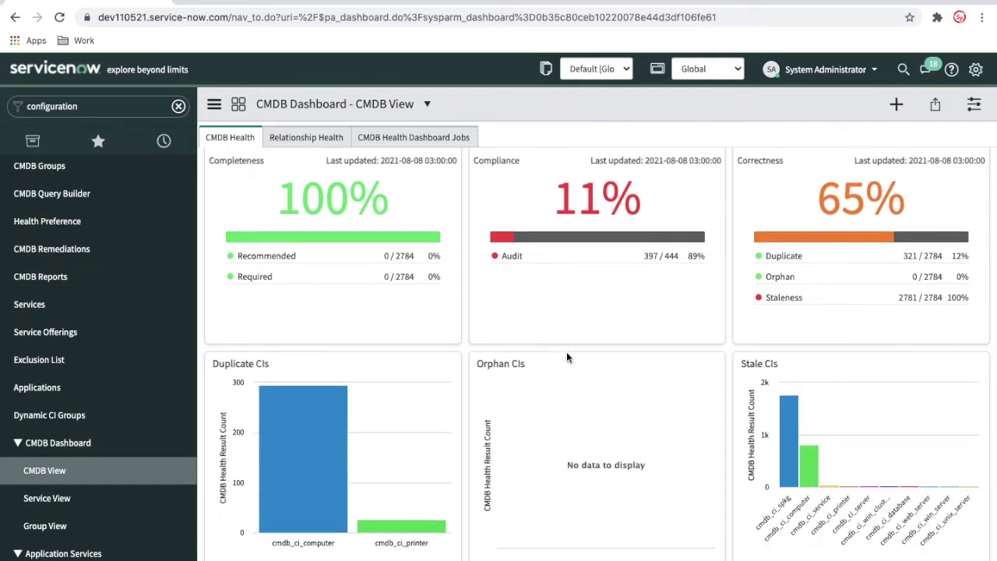
{"action": "mouse_move", "coordinate": [308, 395]}
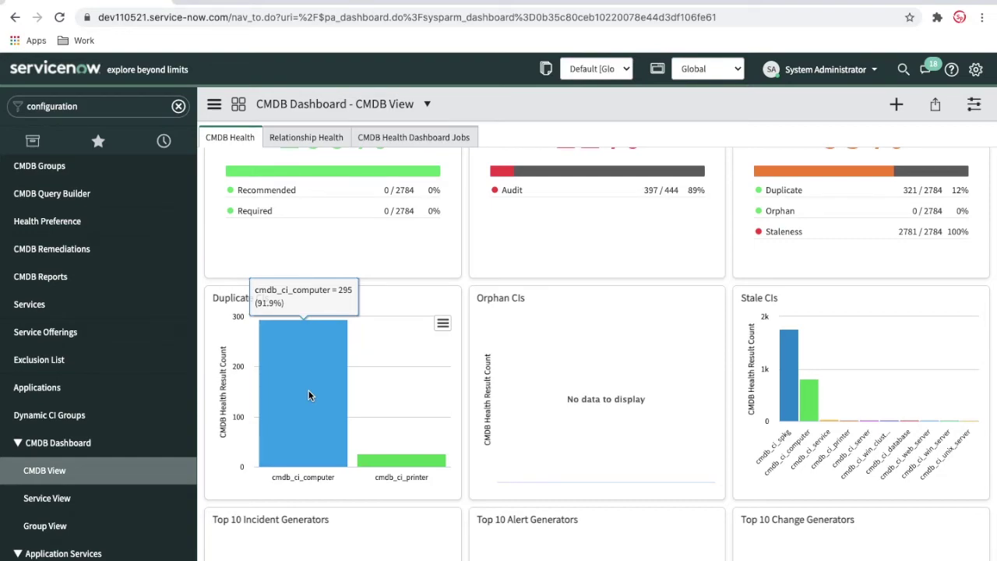
{"action": "mouse_move", "coordinate": [434, 465]}
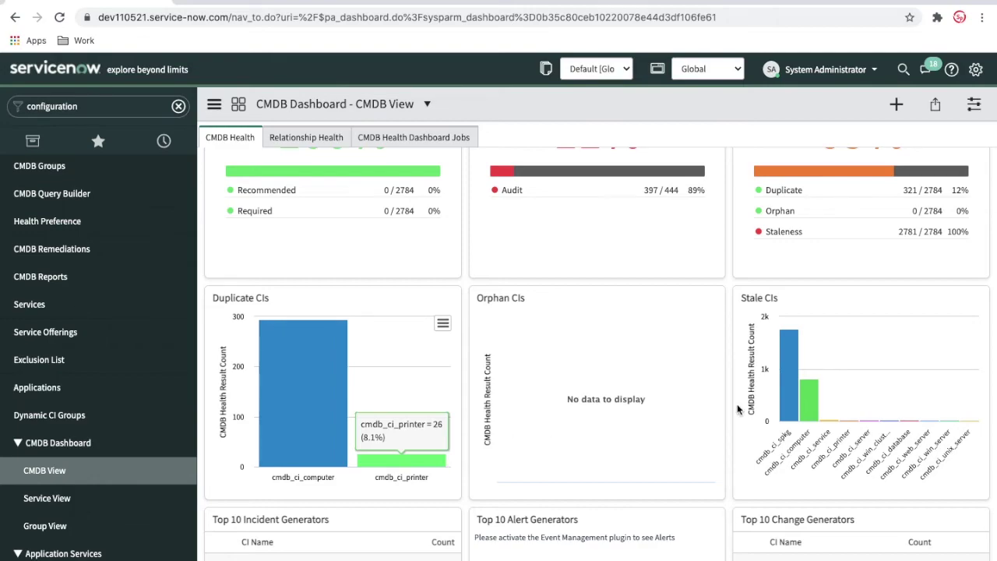
{"action": "mouse_move", "coordinate": [790, 424]}
{"action": "scroll", "coordinate": [686, 446], "scroll_direction": "down", "scroll_amount": 1}
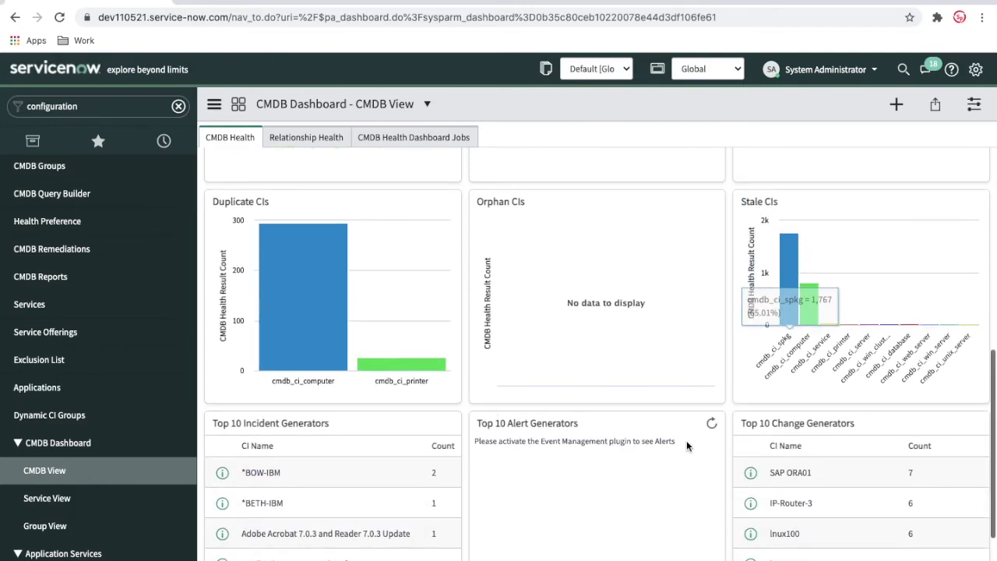
{"action": "scroll", "coordinate": [686, 446], "scroll_direction": "down", "scroll_amount": 1}
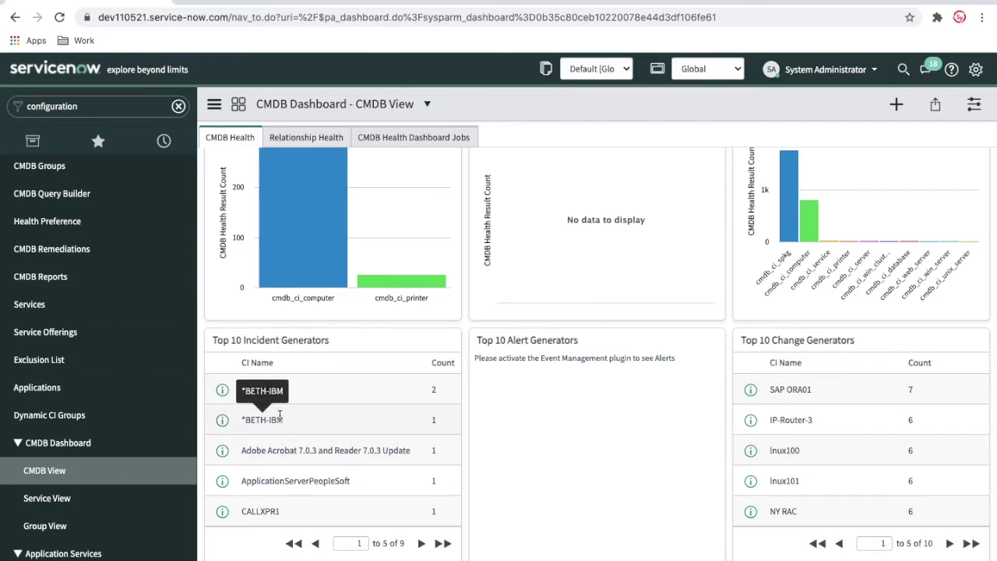
{"action": "mouse_move", "coordinate": [772, 278]}
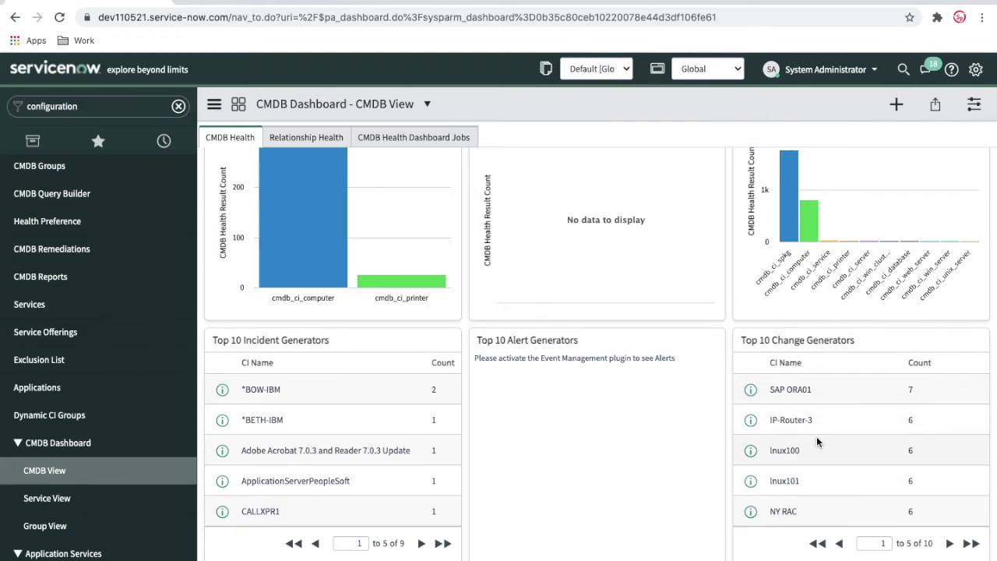
{"action": "scroll", "coordinate": [883, 401], "scroll_direction": "down", "scroll_amount": 1}
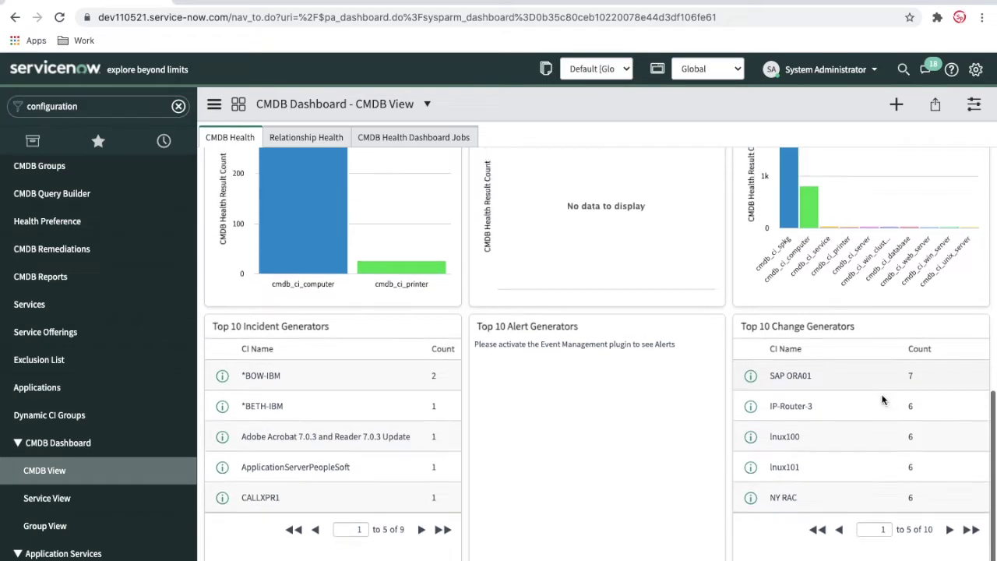
{"action": "scroll", "coordinate": [883, 400], "scroll_direction": "up", "scroll_amount": 5}
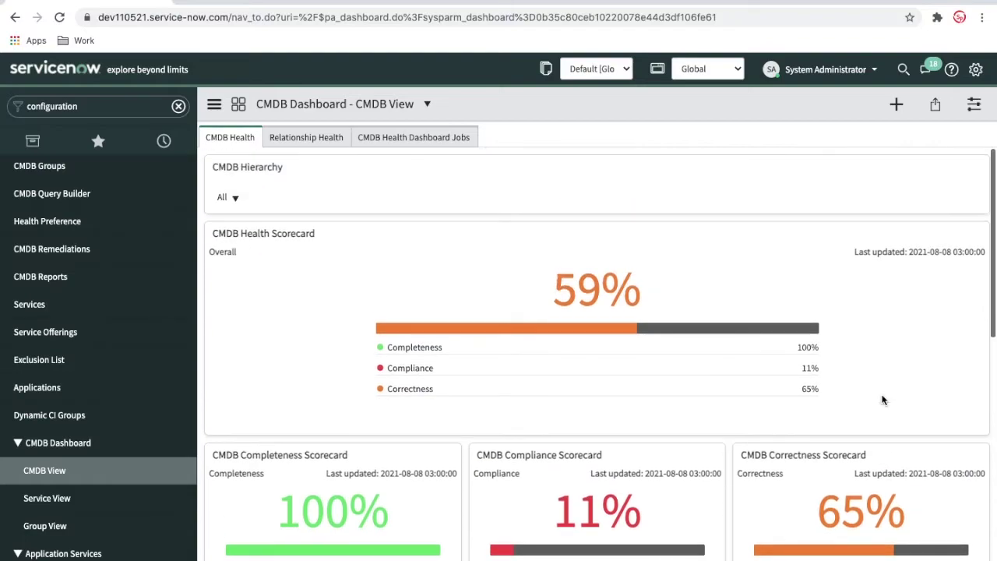
Review the dashboard's Relationship Health scorecard, the duplicate, orphan and stale relationship charts, and the relationship rule non-compliance charts
{"action": "left_click", "coordinate": [311, 140]}
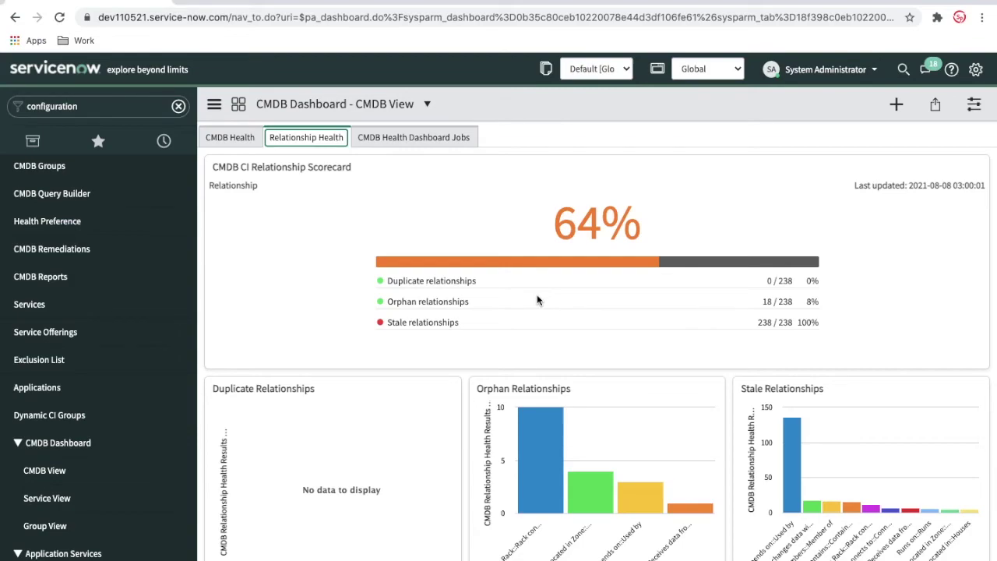
{"action": "scroll", "coordinate": [537, 294], "scroll_direction": "down", "scroll_amount": 3}
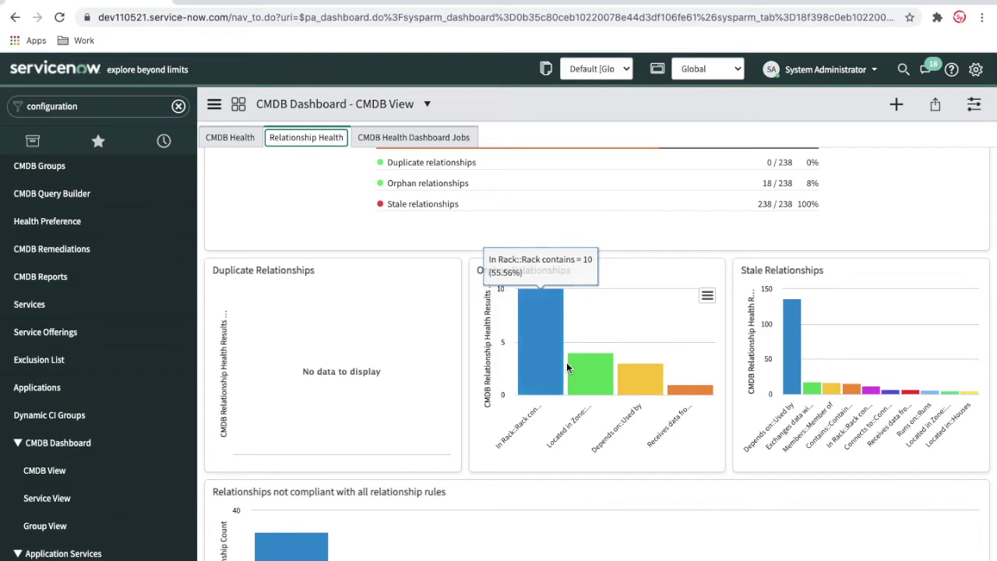
{"action": "scroll", "coordinate": [568, 366], "scroll_direction": "down", "scroll_amount": 2}
{"action": "mouse_move", "coordinate": [776, 328]}
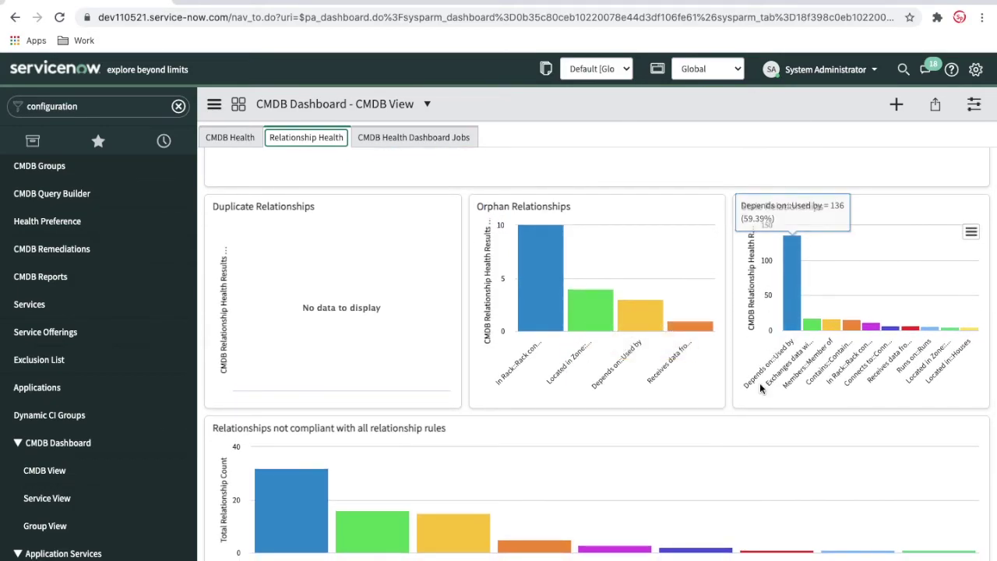
{"action": "scroll", "coordinate": [761, 386], "scroll_direction": "down", "scroll_amount": 3}
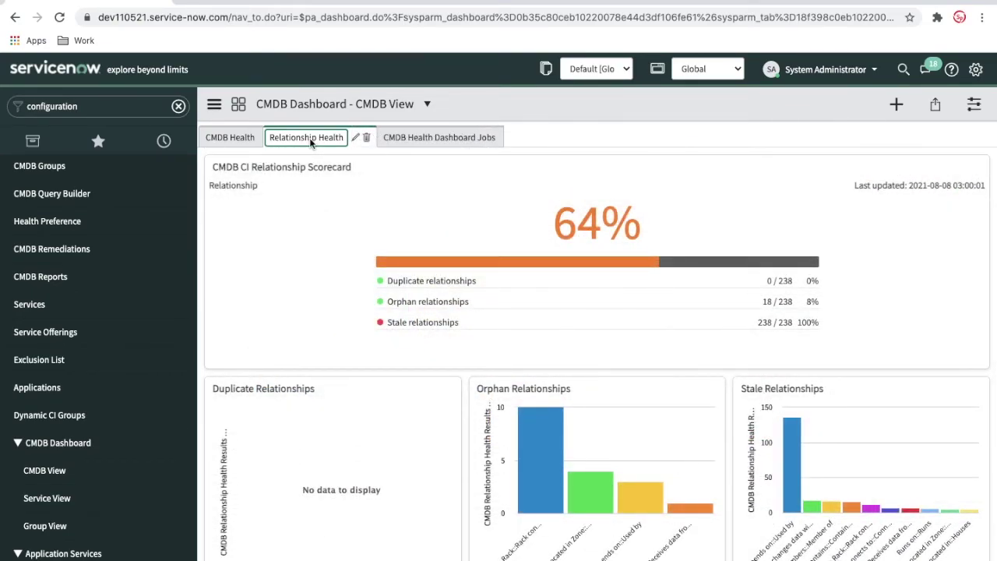
{"action": "scroll", "coordinate": [525, 370], "scroll_direction": "down", "scroll_amount": 8}
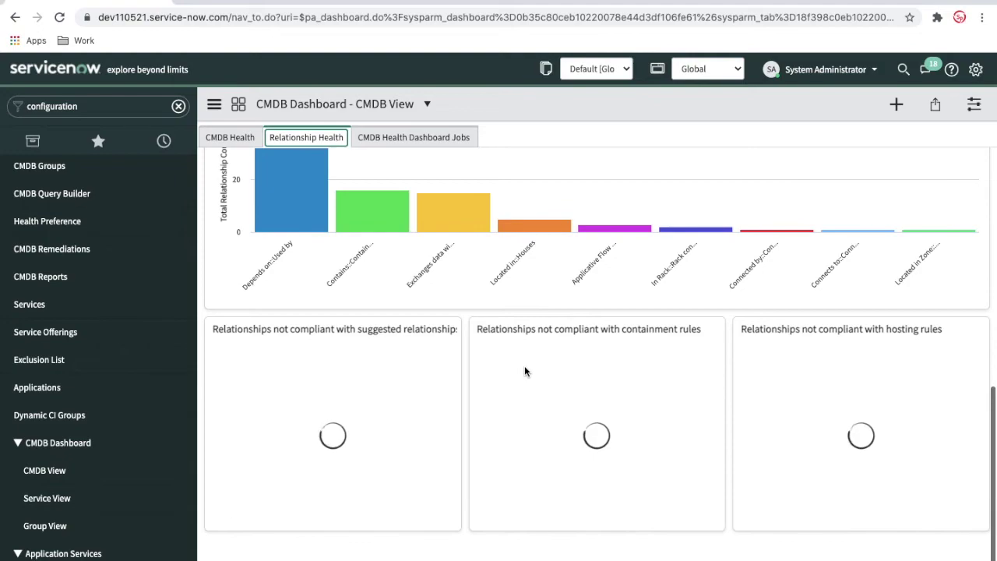
{"action": "scroll", "coordinate": [524, 366], "scroll_direction": "up", "scroll_amount": 8}
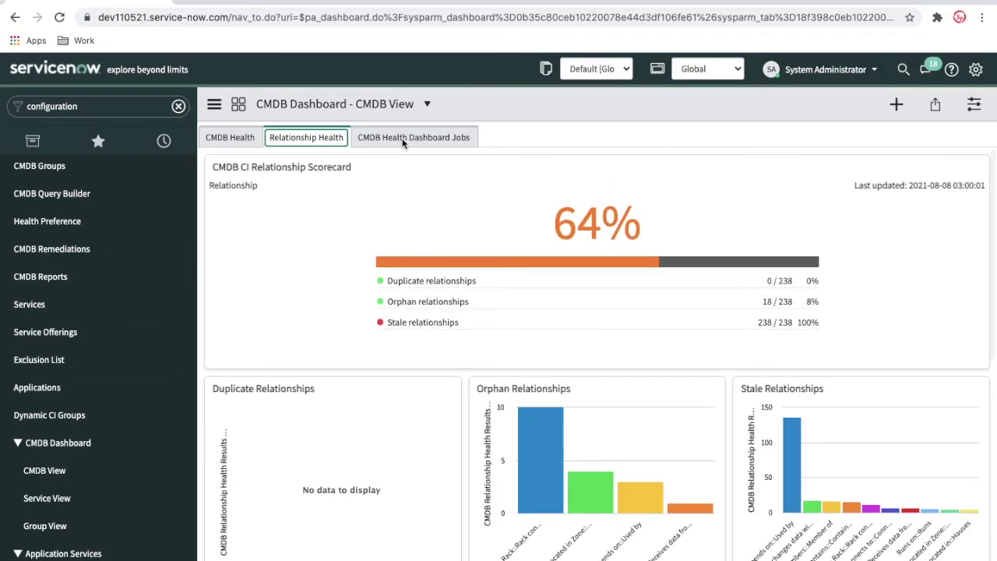
Examine the CMDB Health Dashboard scheduled jobs and open the Completeness Score Calculation job record
{"action": "left_click", "coordinate": [423, 137]}
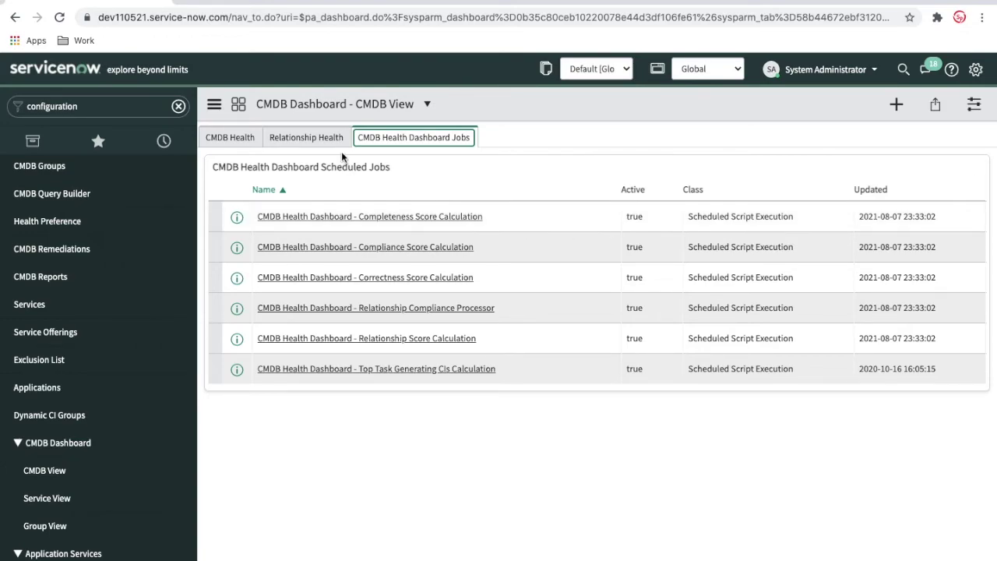
{"action": "left_click", "coordinate": [234, 138]}
{"action": "left_click", "coordinate": [432, 138]}
{"action": "left_click", "coordinate": [358, 219]}
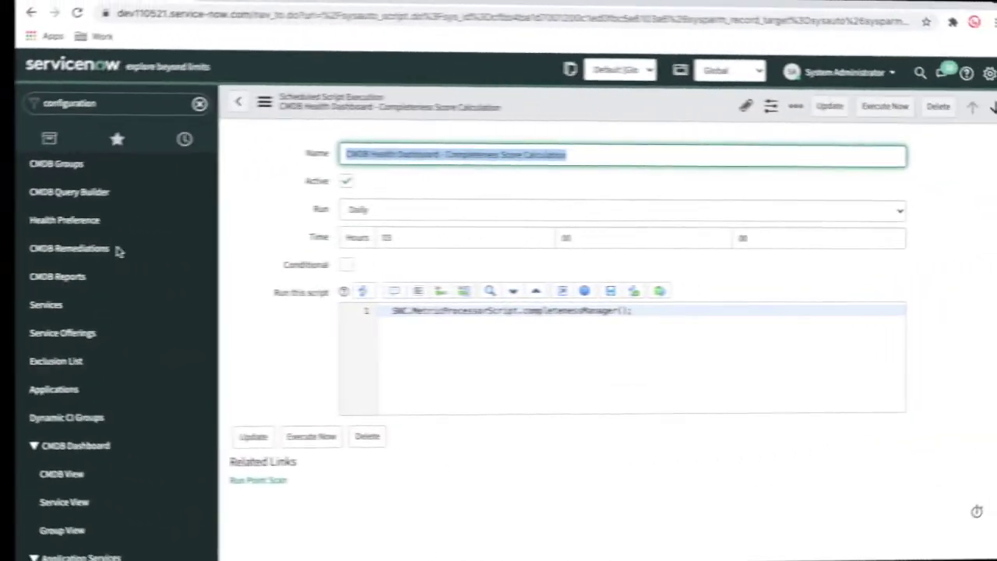
Open the CI Class Manager from the Configuration application and display its CI class hierarchy
{"action": "scroll", "coordinate": [117, 249], "scroll_direction": "up", "scroll_amount": 1}
{"action": "scroll", "coordinate": [90, 252], "scroll_direction": "up", "scroll_amount": 1}
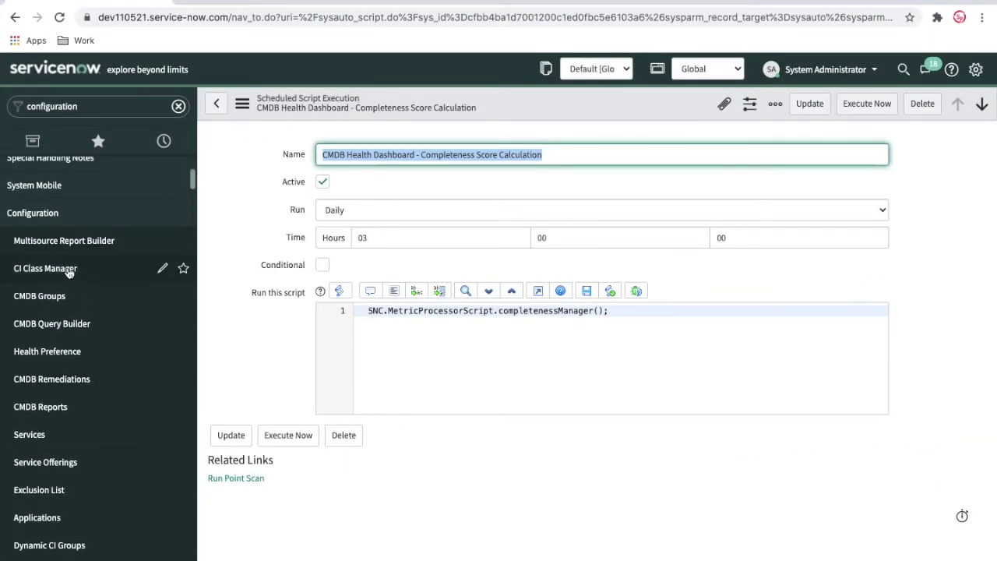
{"action": "left_click", "coordinate": [68, 270]}
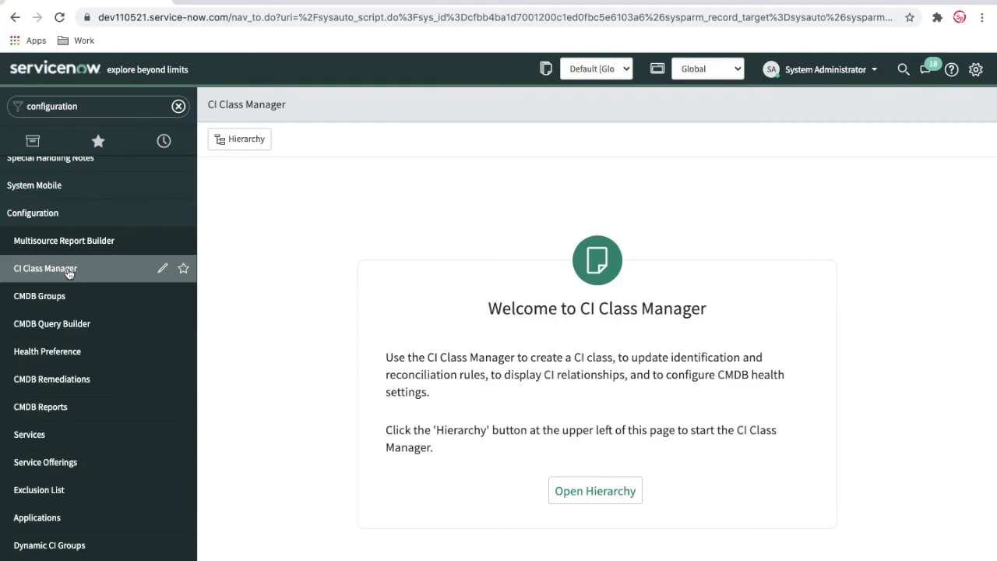
{"action": "left_click", "coordinate": [233, 139]}
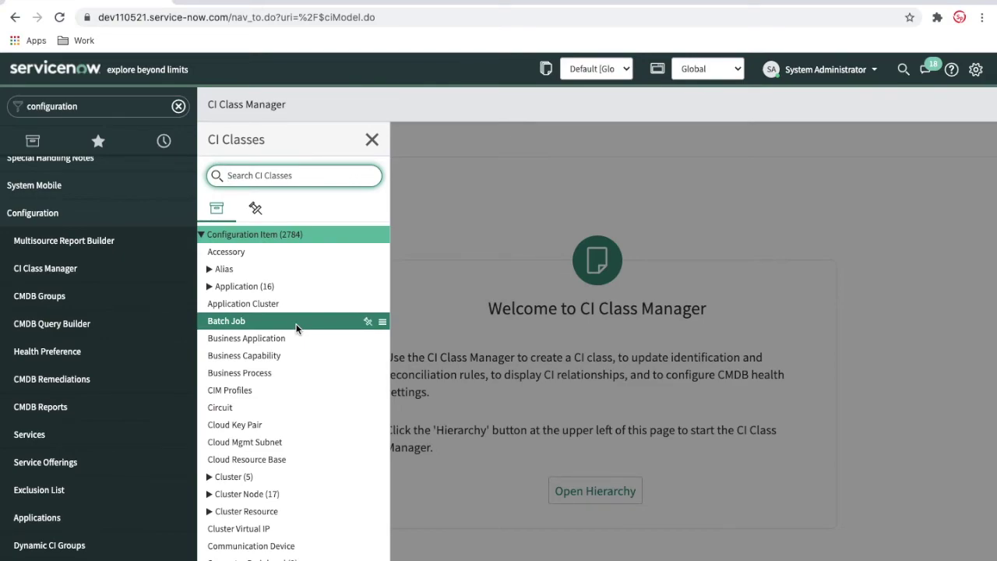
Search the CI classes for Server and open the Server class under Hardware > Computer
{"action": "scroll", "coordinate": [296, 327], "scroll_direction": "down", "scroll_amount": 2}
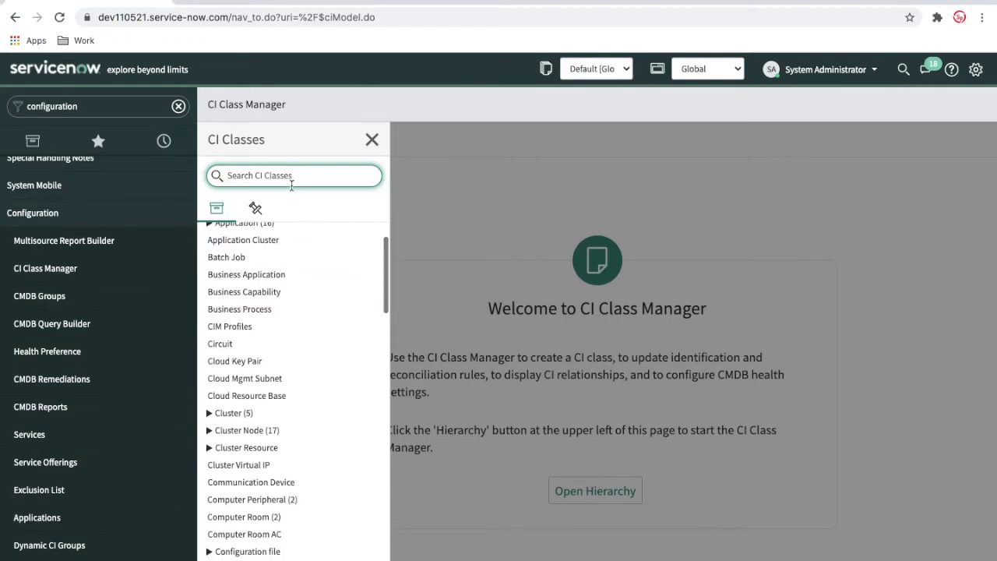
{"action": "type", "text": "server"}
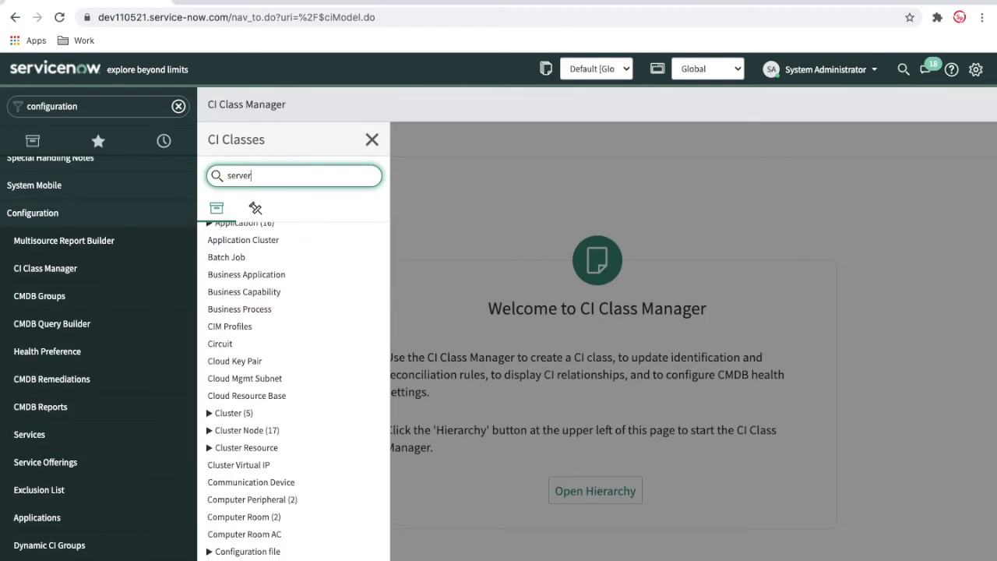
{"action": "left_click", "coordinate": [243, 201]}
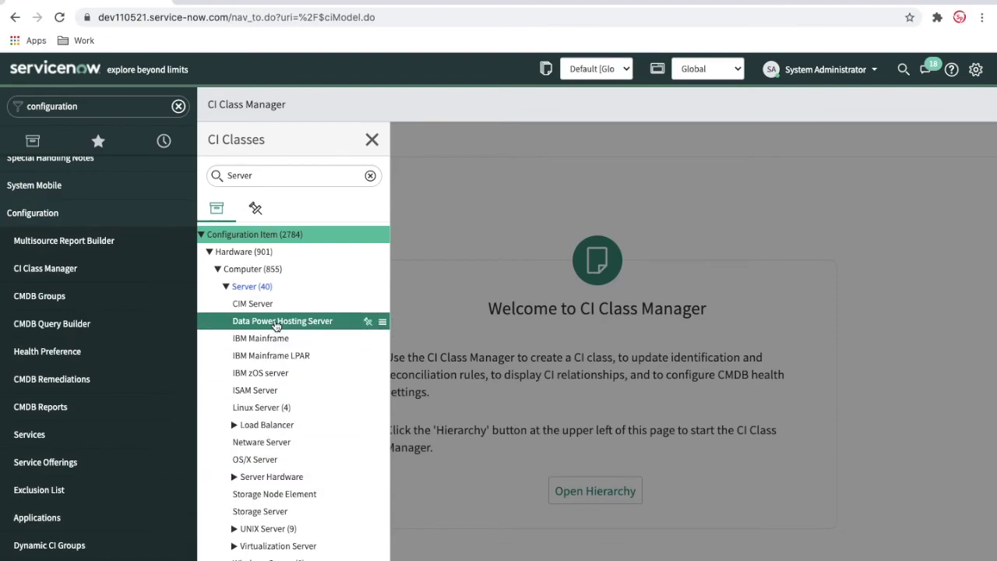
{"action": "left_click", "coordinate": [265, 288]}
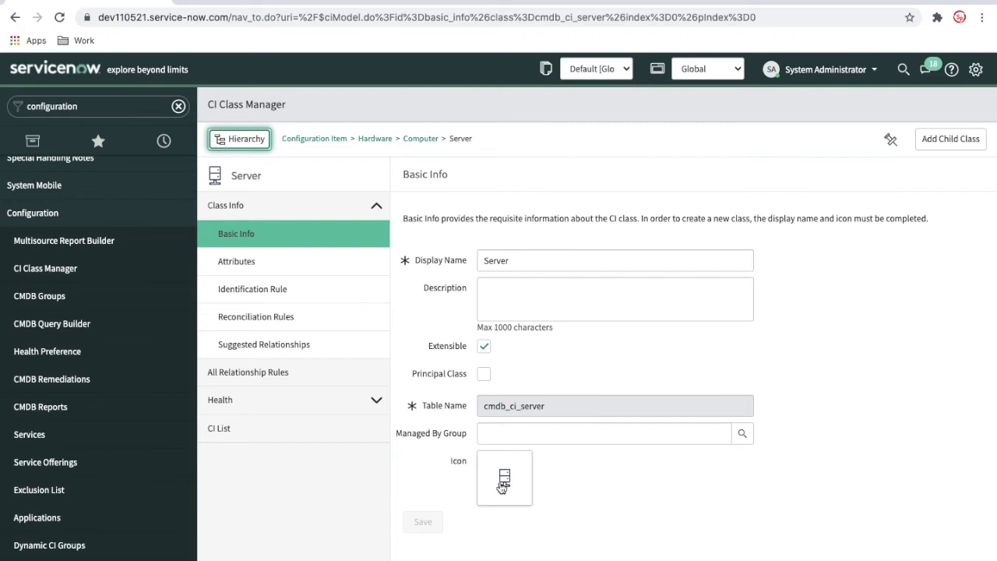
Review the Server class's attributes as all, derived from parent classes, and added specifically to the class
{"action": "left_click", "coordinate": [279, 262]}
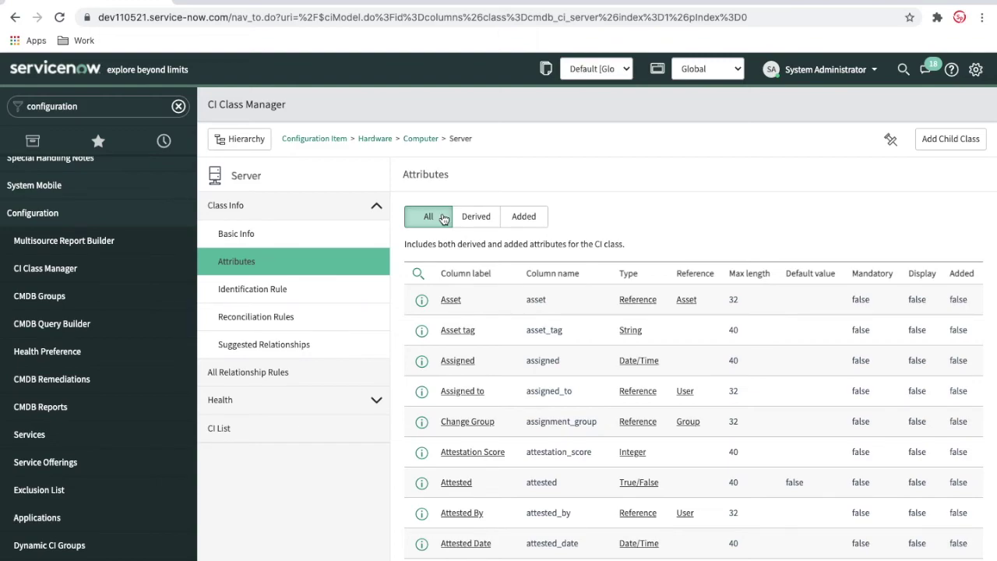
{"action": "left_click", "coordinate": [477, 218]}
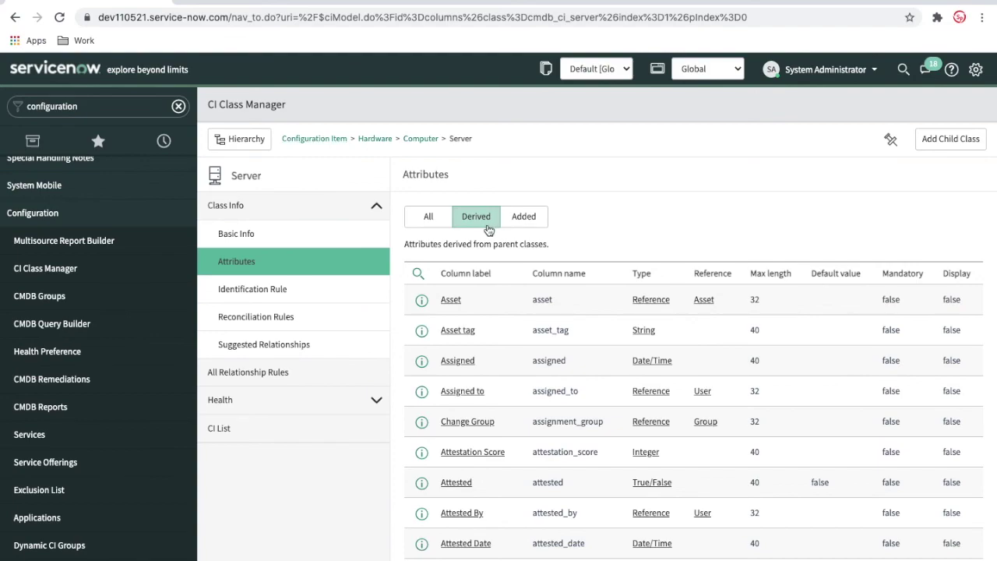
{"action": "scroll", "coordinate": [520, 440], "scroll_direction": "down", "scroll_amount": 1}
{"action": "scroll", "coordinate": [519, 441], "scroll_direction": "up", "scroll_amount": 1}
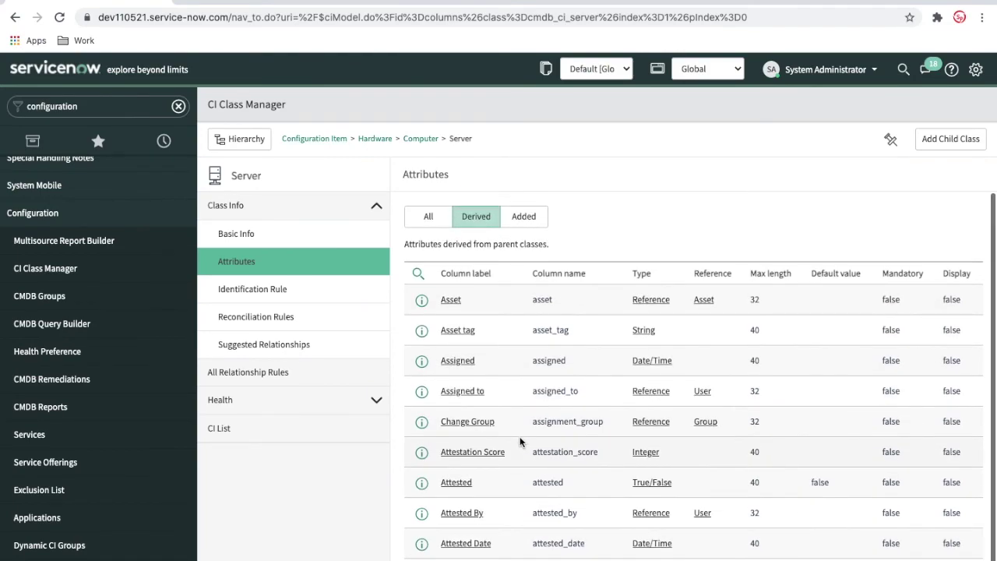
{"action": "left_click", "coordinate": [529, 220]}
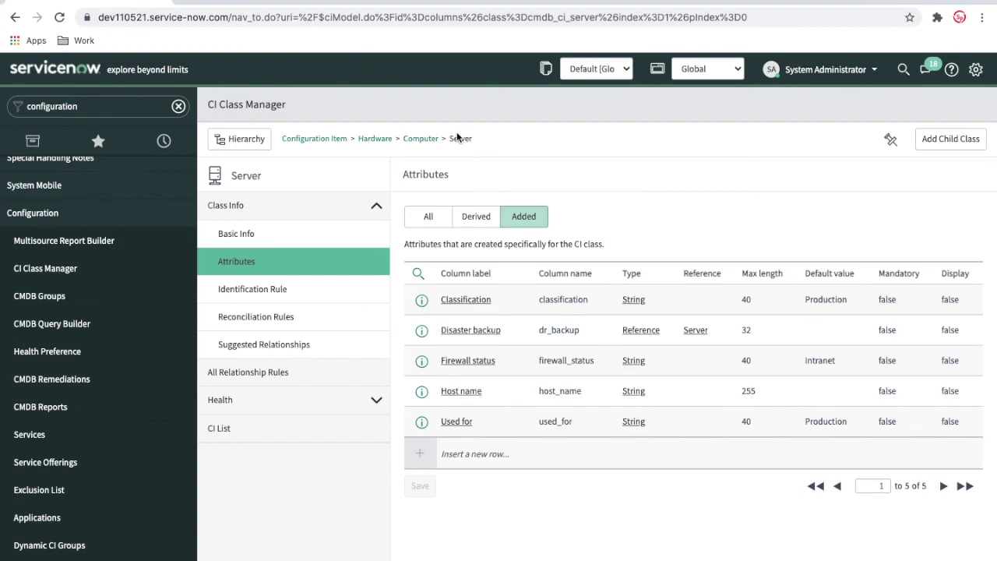
Open the Suggested Relationships of the Server class
{"action": "left_click", "coordinate": [274, 345]}
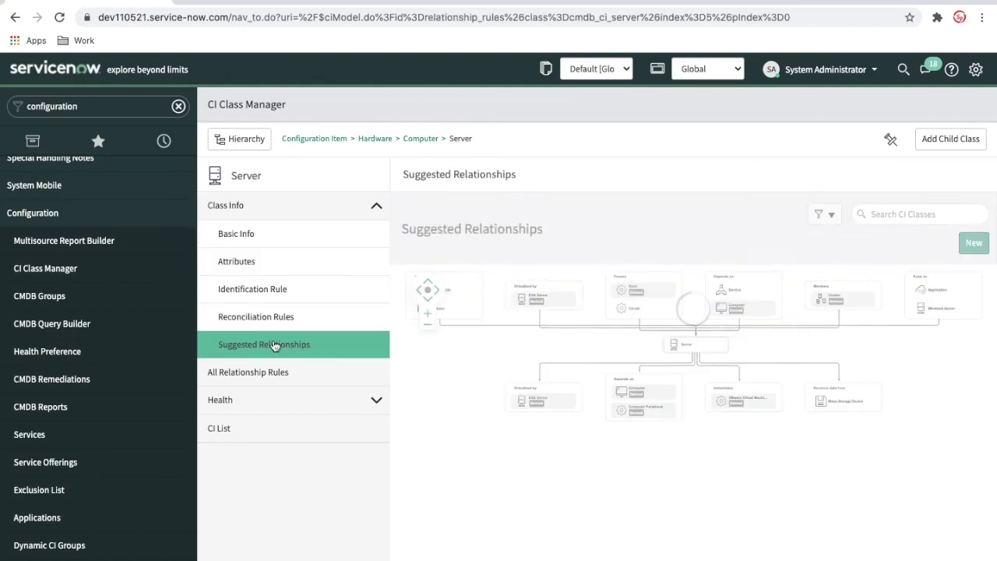